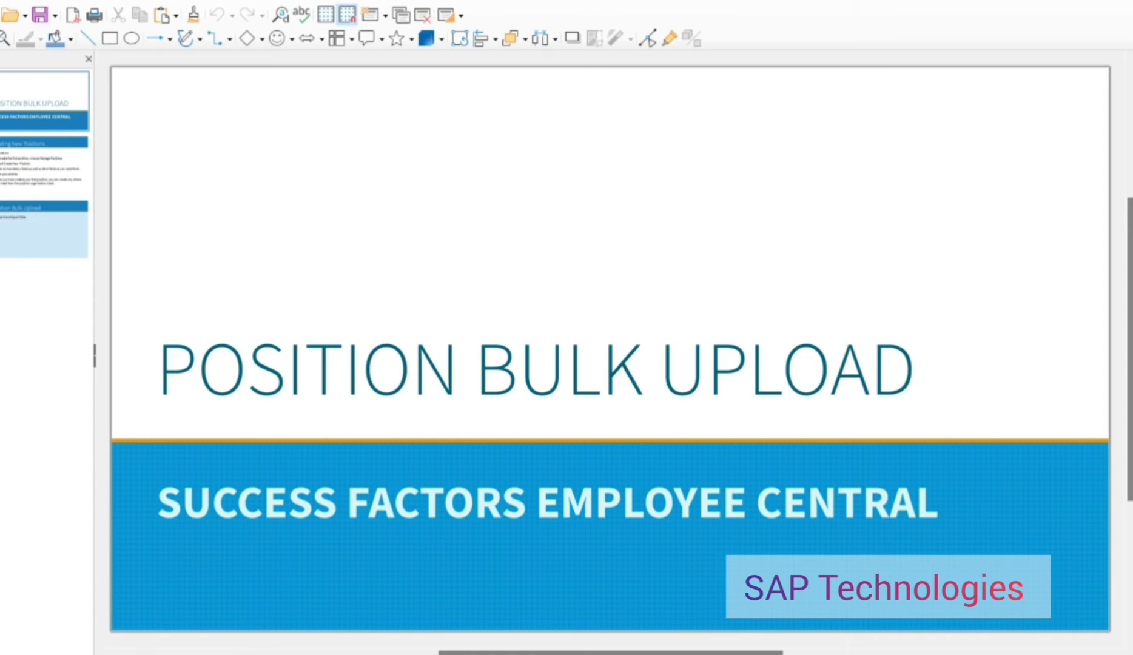
- Review the slides on creating new positions and position bulk upload
{"action": "left_click", "coordinate": [38, 147]}
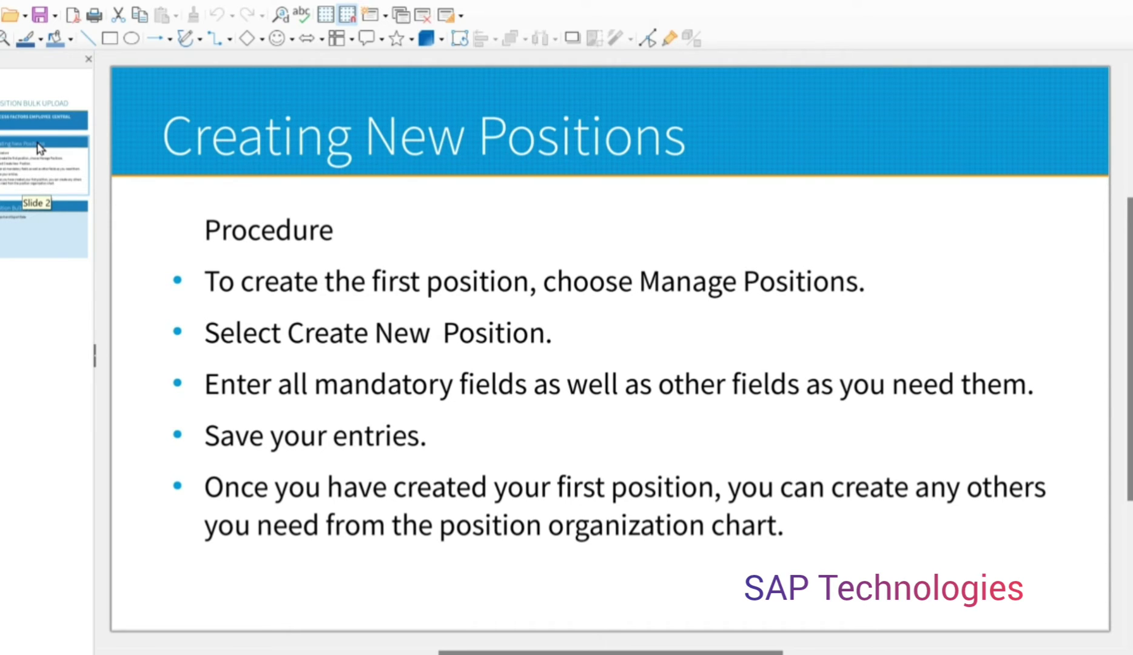
{"action": "left_click", "coordinate": [35, 249]}
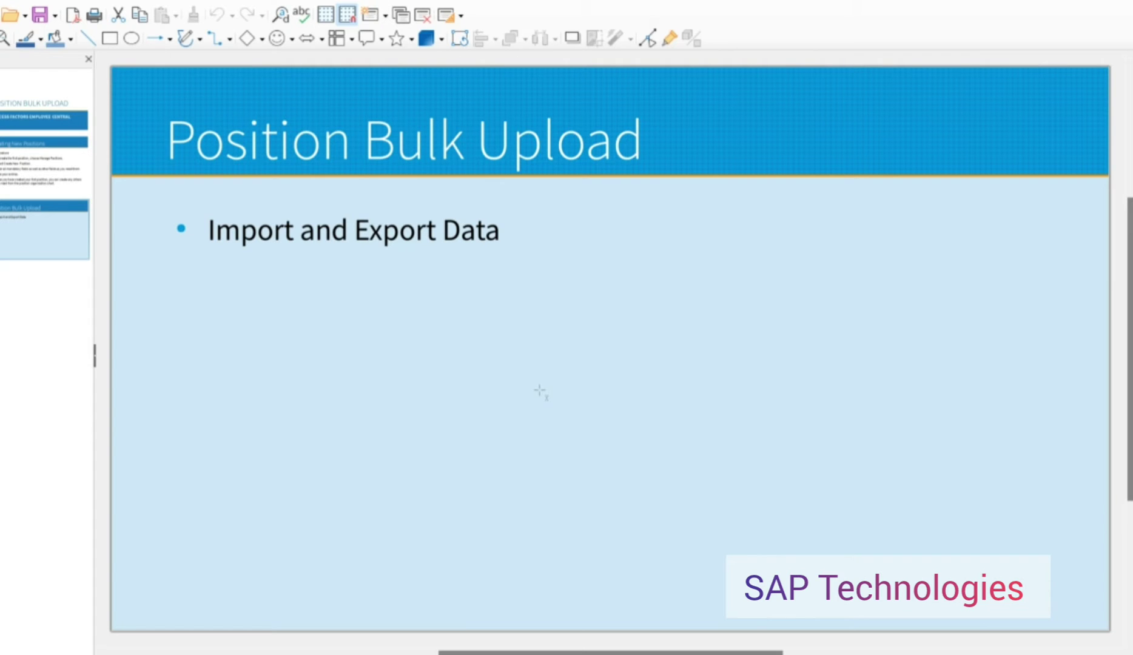
- Switch to the SuccessFactors home page in Brave and find and open Import and Export Data
{"action": "mouse_move", "coordinate": [755, 654]}
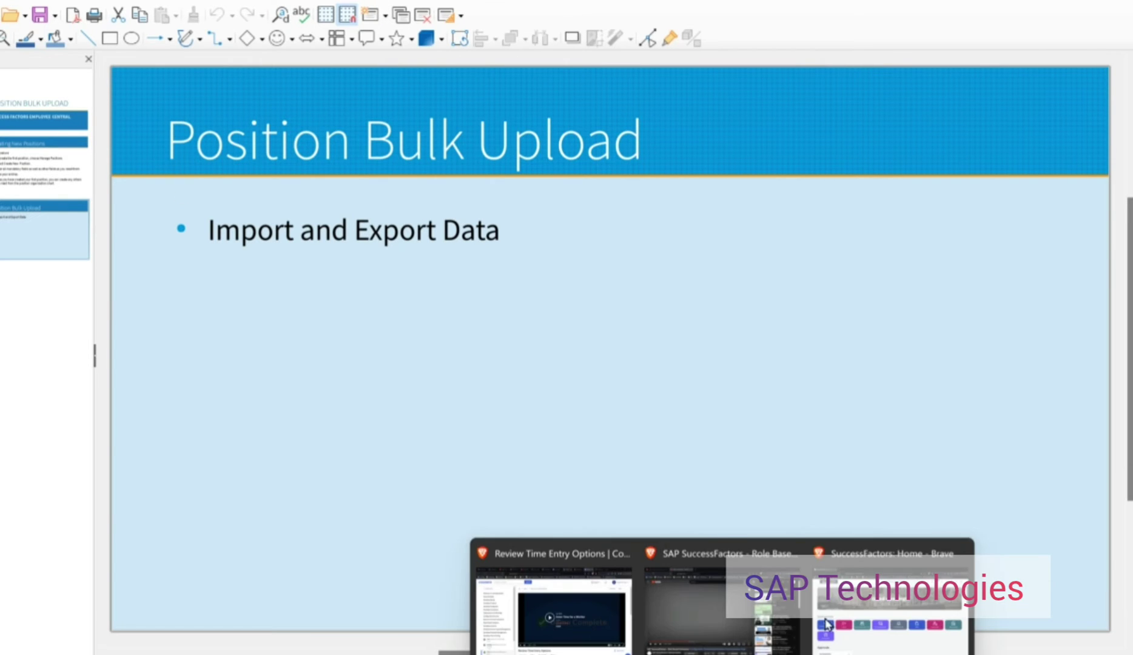
{"action": "left_click", "coordinate": [826, 625]}
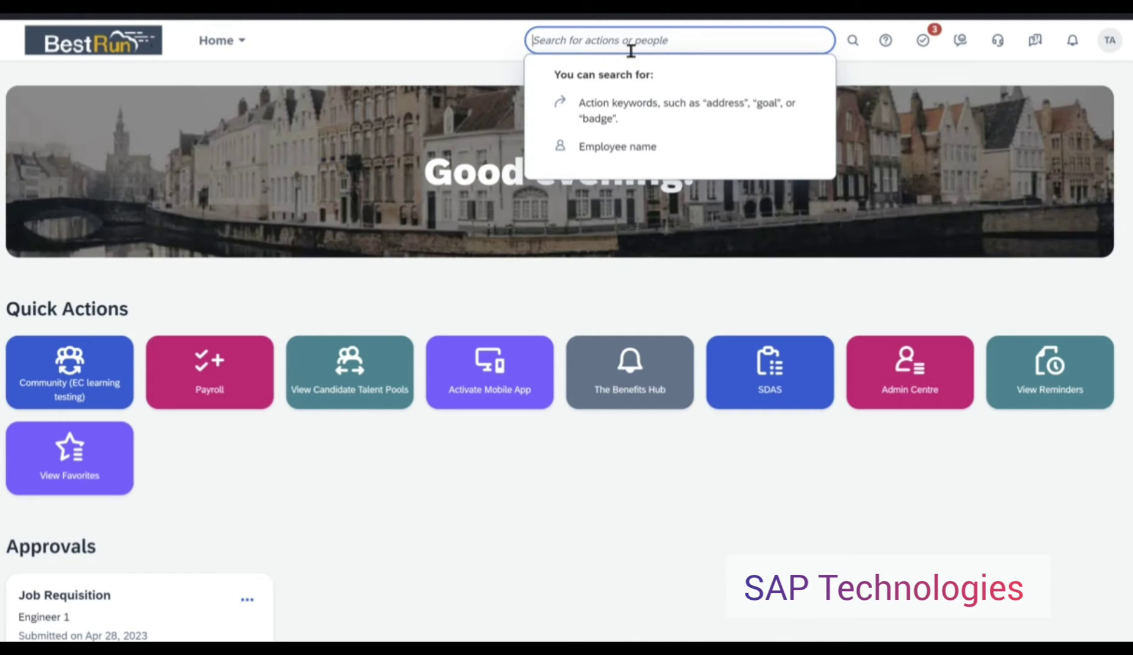
{"action": "type", "text": "i"}
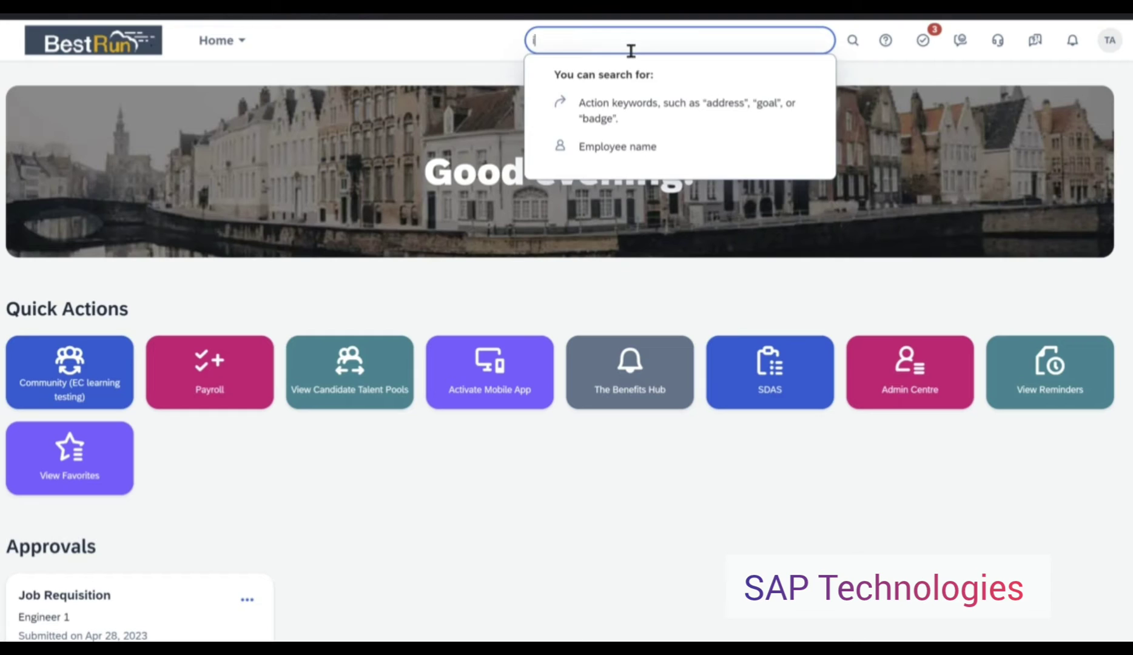
{"action": "type", "text": "mport and e"}
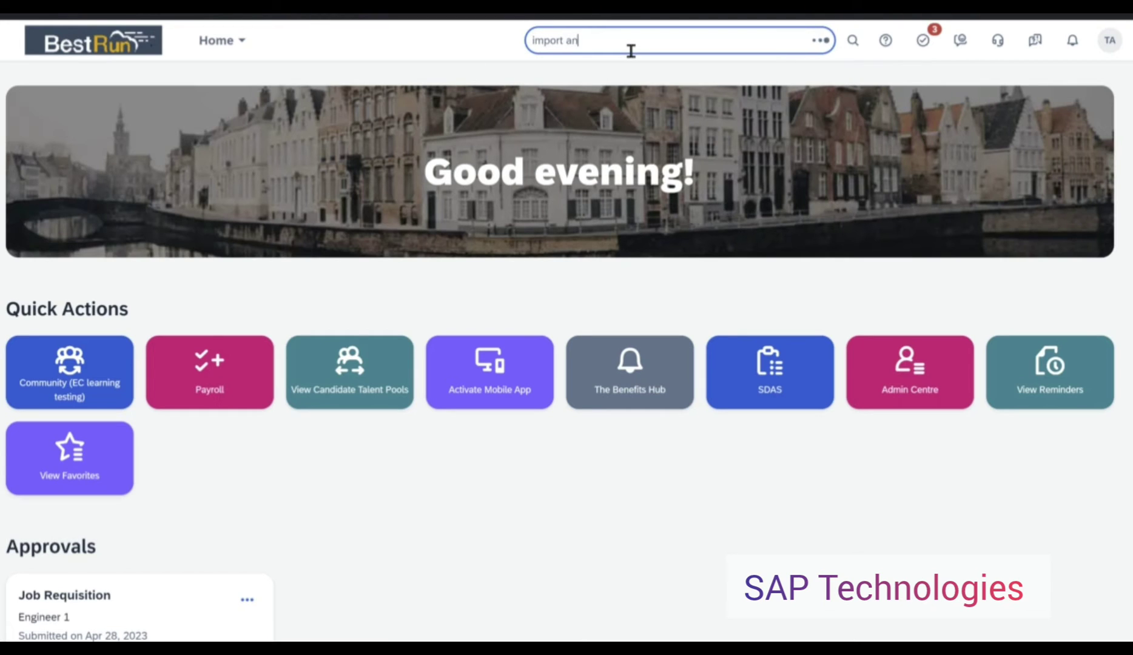
{"action": "type", "text": "xport data"}
{"action": "left_click", "coordinate": [611, 102]}
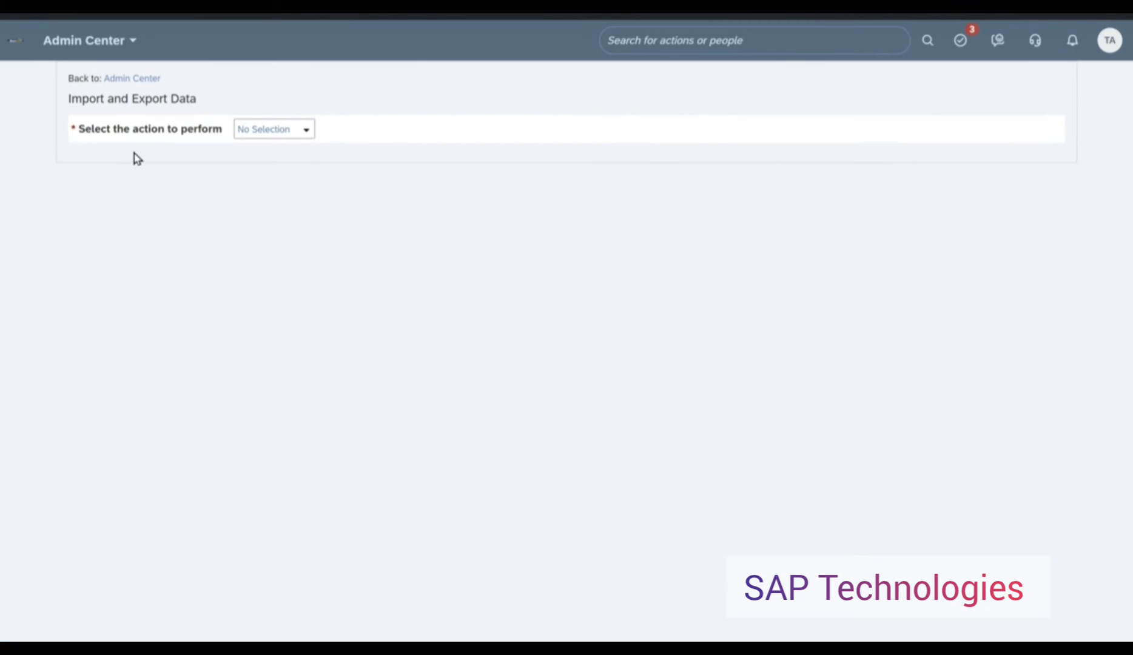
- Set up a Download Template action for the Position generic object with Include dependencies set to No
{"action": "left_click", "coordinate": [308, 133]}
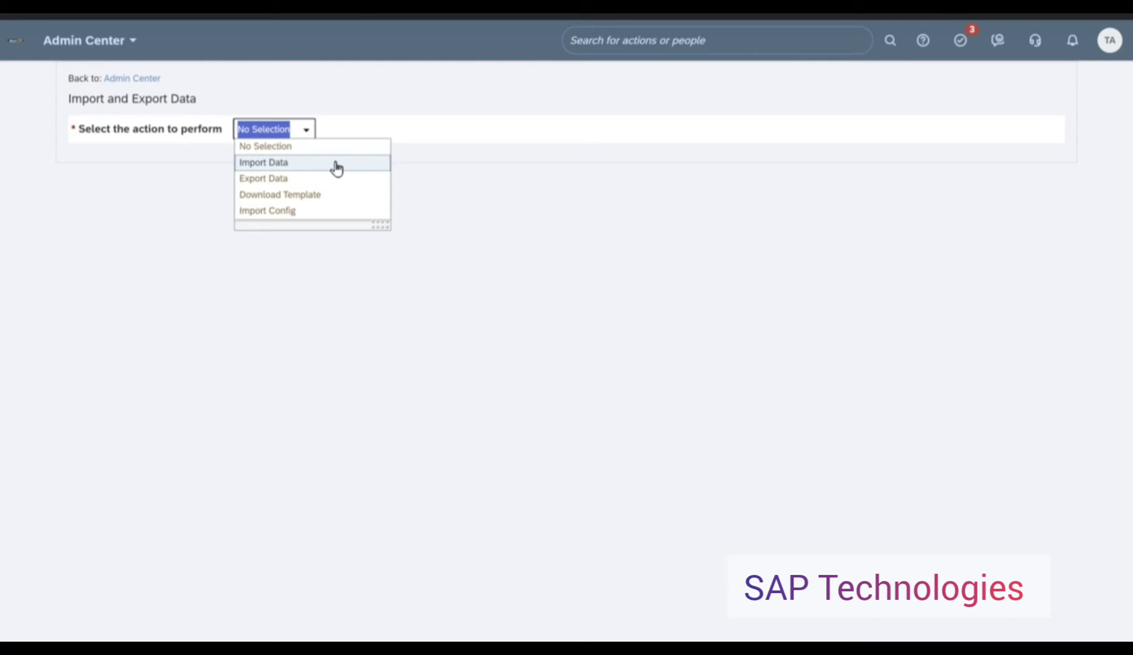
{"action": "left_click", "coordinate": [336, 206]}
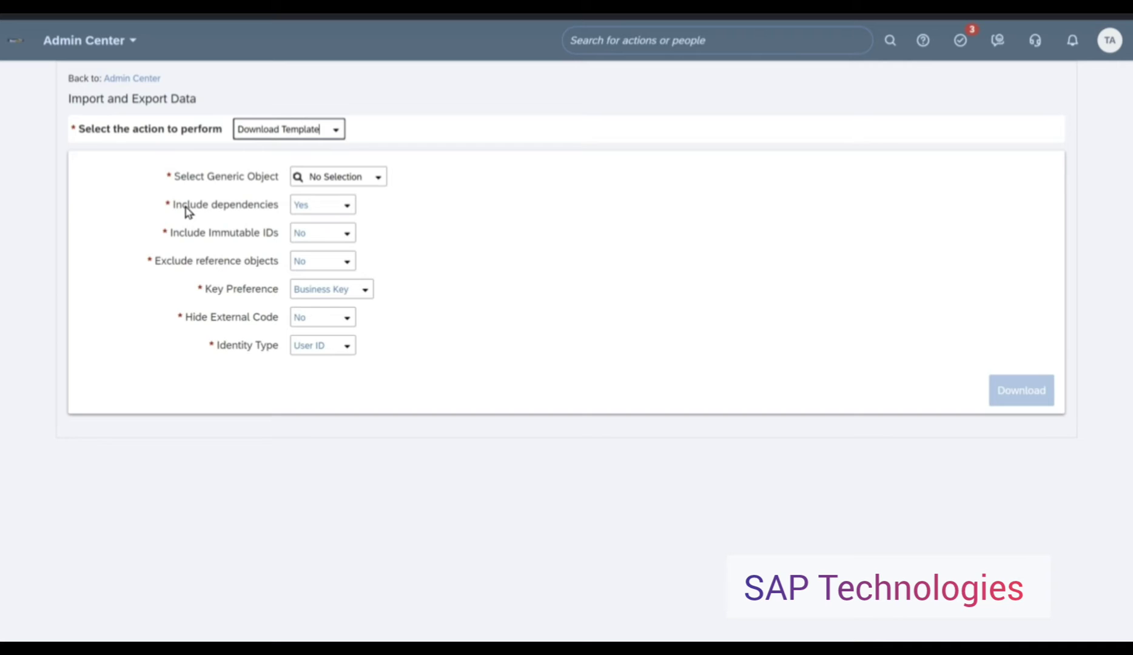
{"action": "left_click", "coordinate": [379, 182]}
{"action": "type", "text": "position"}
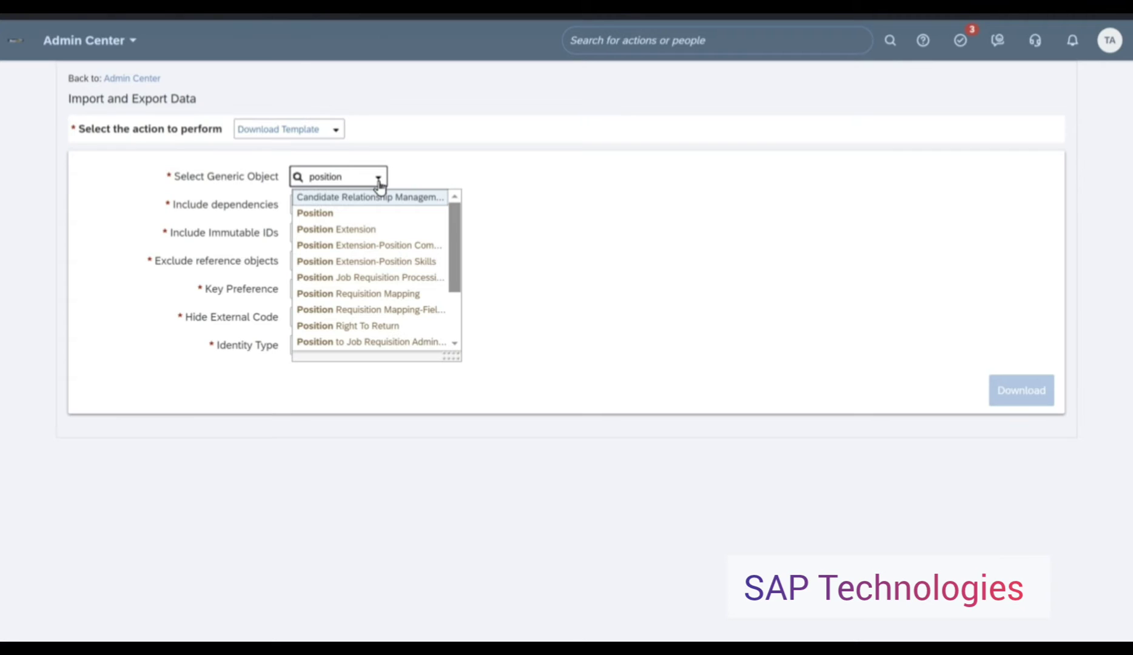
{"action": "left_click", "coordinate": [369, 216]}
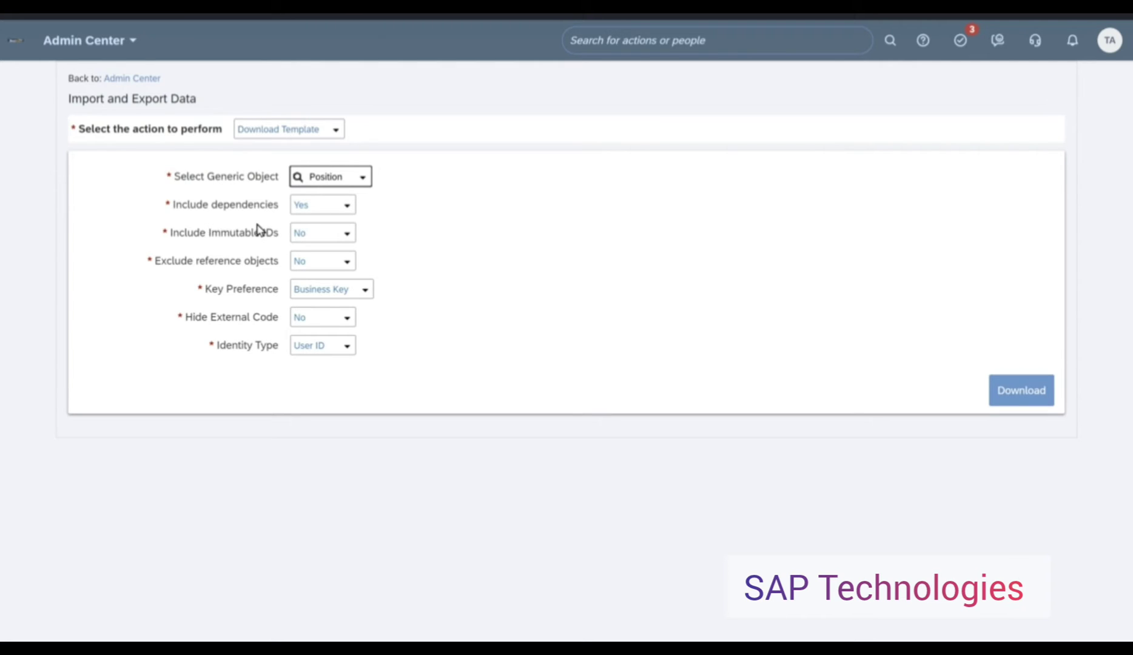
{"action": "left_click", "coordinate": [347, 209]}
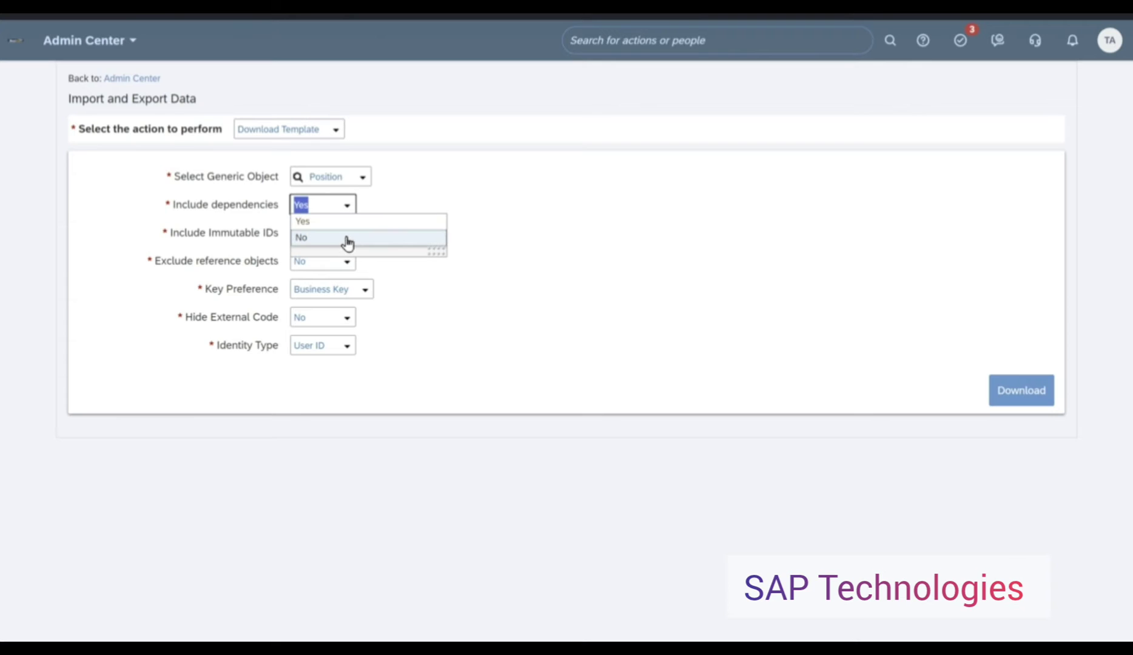
{"action": "left_click", "coordinate": [347, 238]}
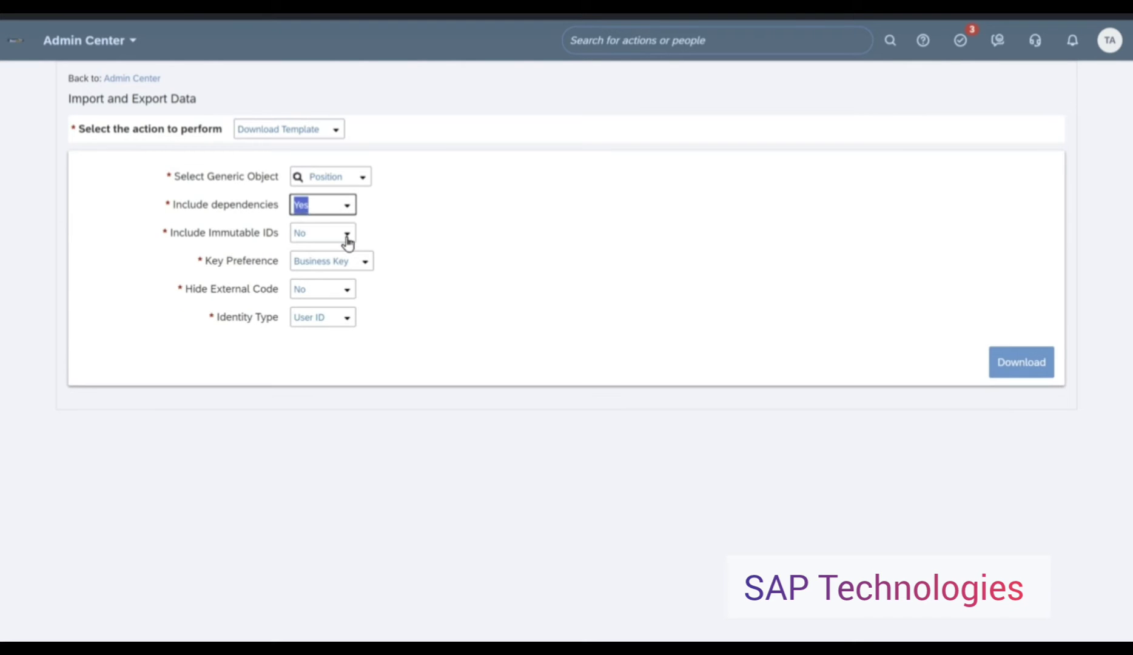
- Download the Position template as a CSV file and open it in the spreadsheet program
{"action": "left_click", "coordinate": [1022, 376]}
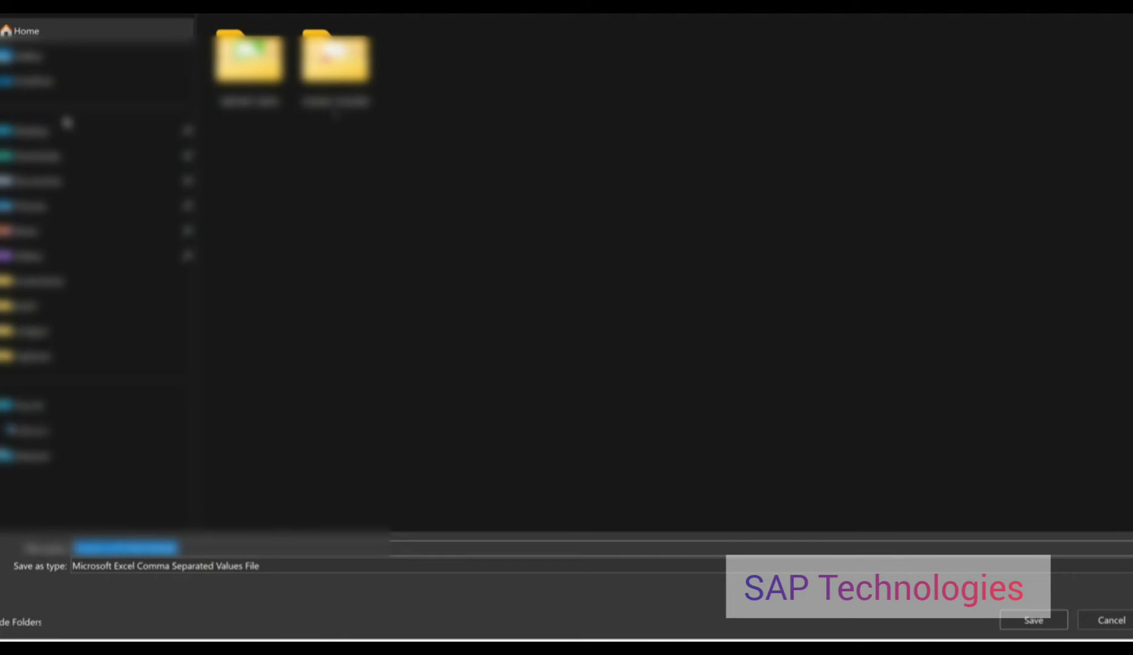
{"action": "left_click", "coordinate": [55, 141]}
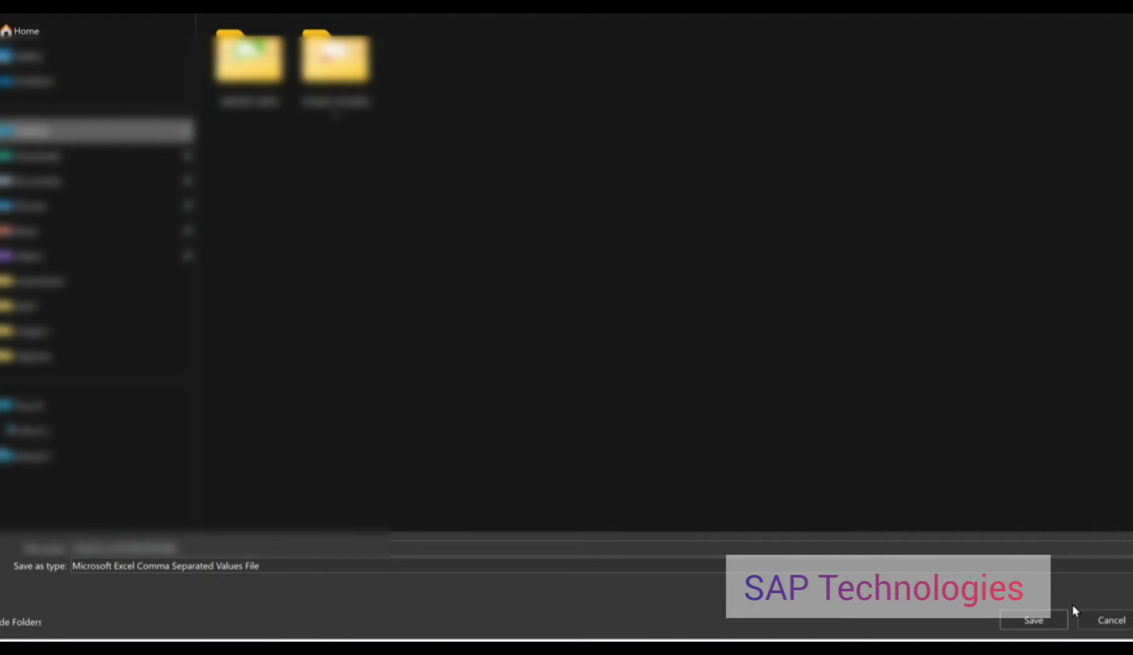
{"action": "left_click", "coordinate": [1034, 618]}
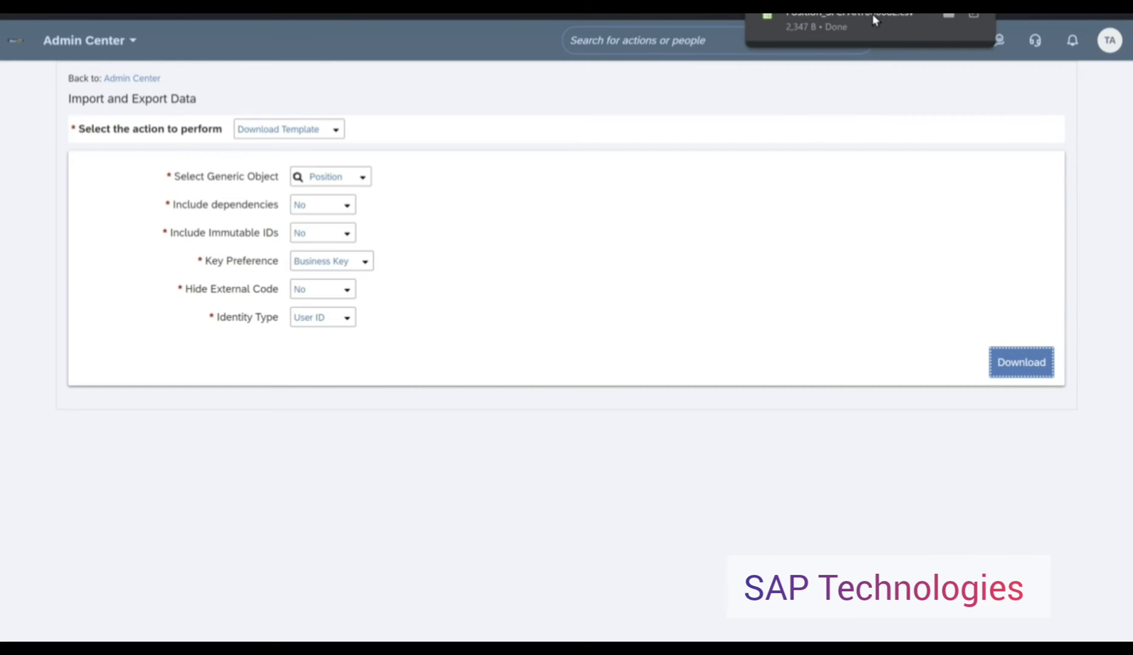
{"action": "left_click", "coordinate": [872, 14]}
{"action": "left_click", "coordinate": [673, 458]}
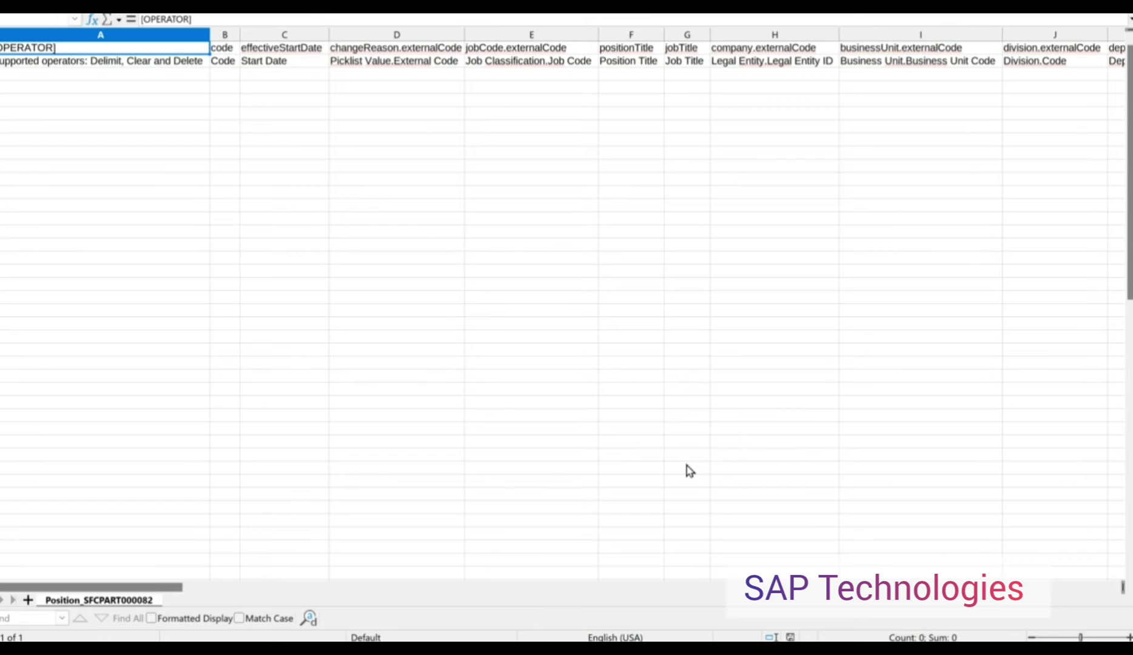
- Examine the template's two header rows column by column, from the operator and code through to the employee class
{"action": "left_click", "coordinate": [58, 63]}
{"action": "left_click", "coordinate": [58, 80]}
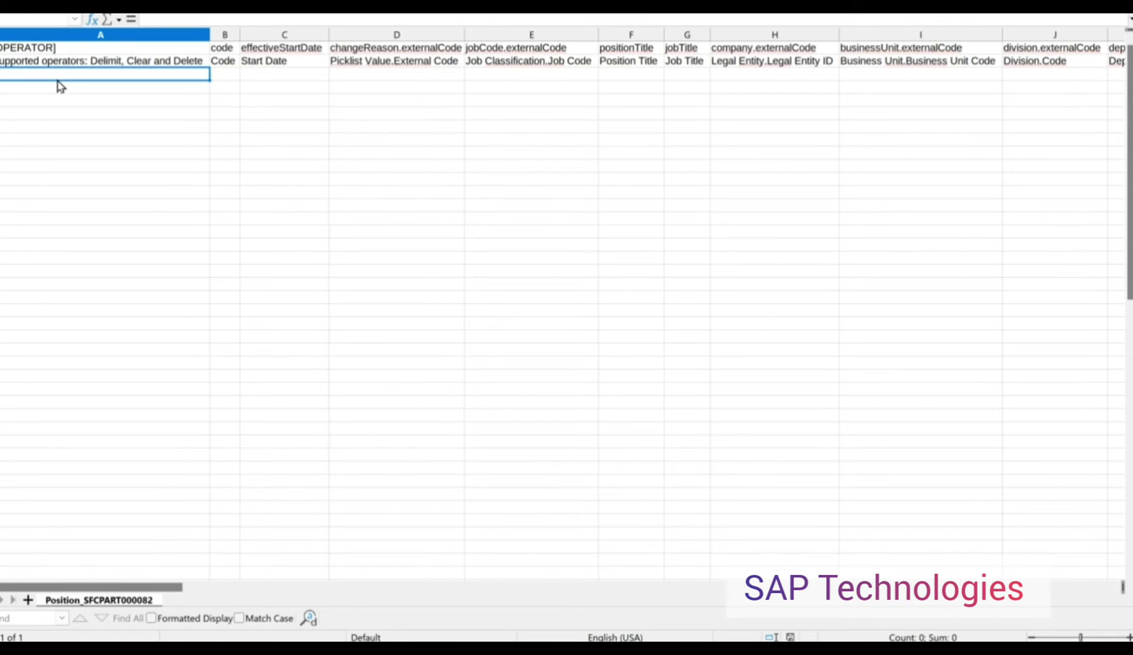
{"action": "key", "text": "Right"}
{"action": "key", "text": "Right"}
{"action": "key", "text": "Left"}
{"action": "key", "text": "Up"}
{"action": "key", "text": "Right"}
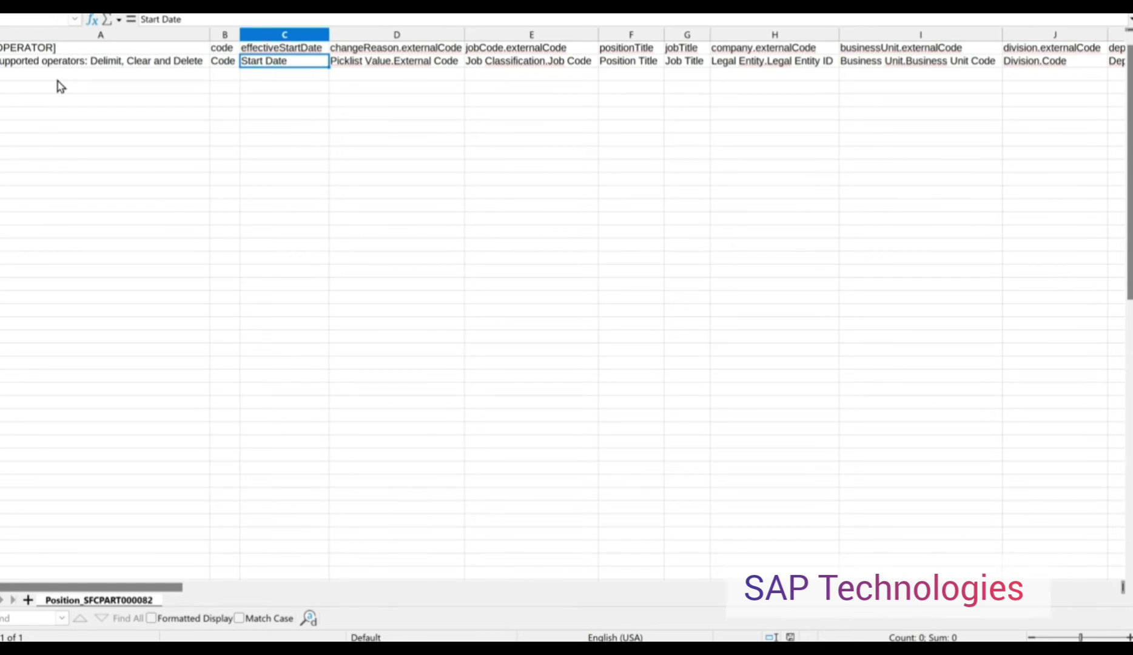
{"action": "key", "text": "Right"}
{"action": "key", "text": "Up"}
{"action": "key", "text": "Down"}
{"action": "key", "text": "Up"}
{"action": "key", "text": "Down"}
{"action": "key", "text": "Up"}
{"action": "key", "text": "Down"}
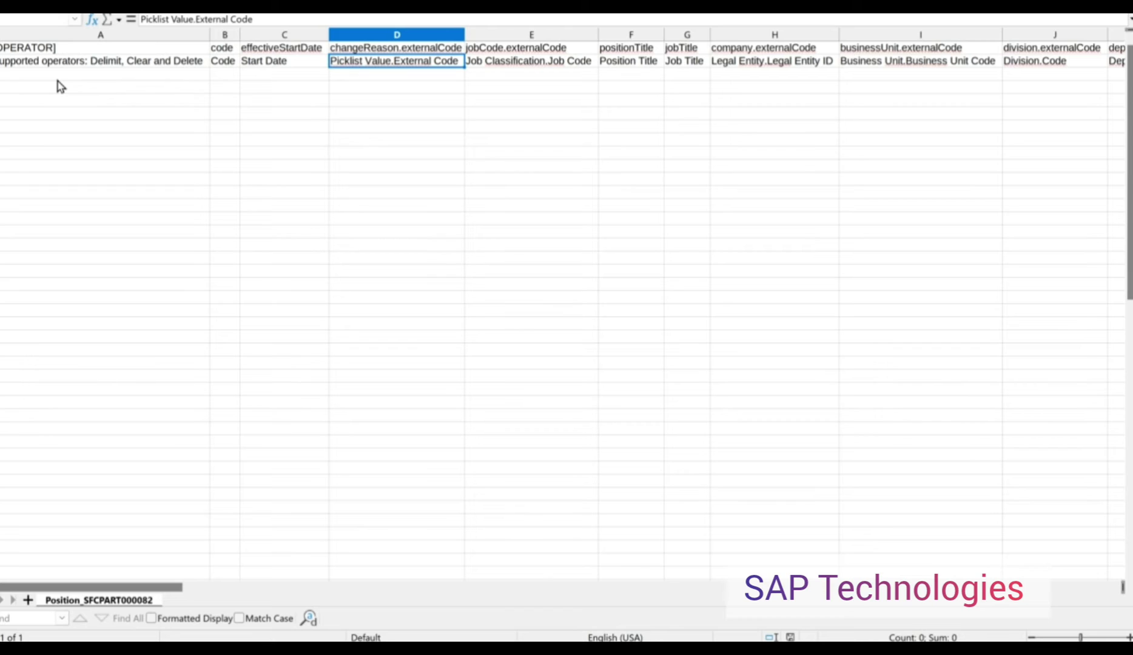
{"action": "key", "text": "Right"}
{"action": "key", "text": "Up"}
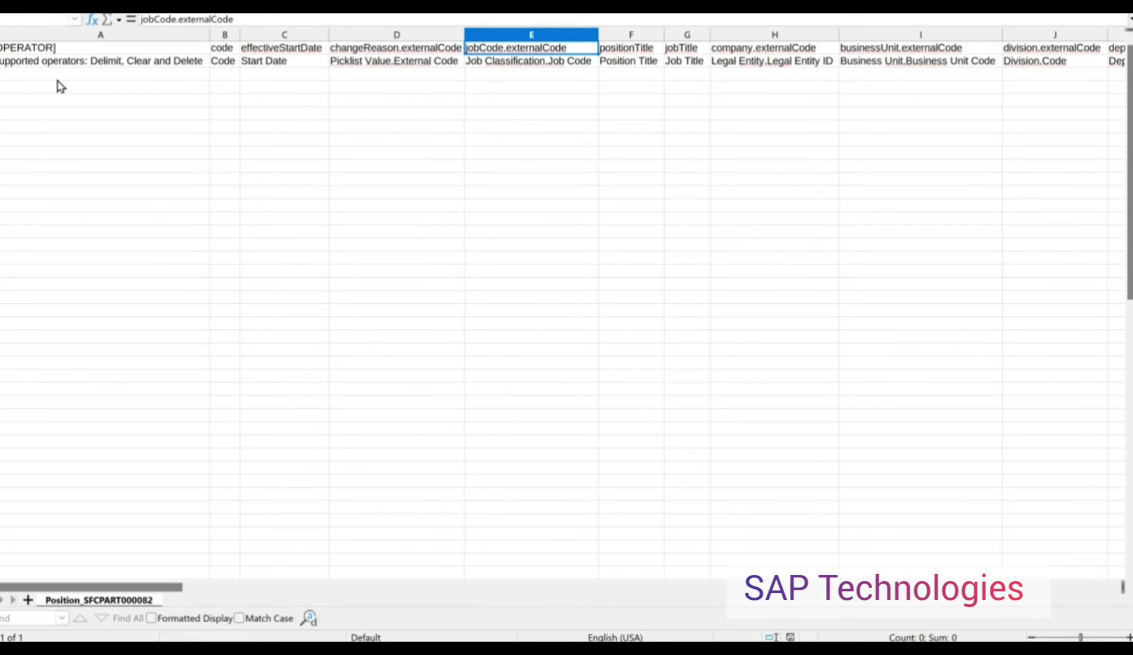
{"action": "key", "text": "Right"}
{"action": "key", "text": "Left"}
{"action": "key", "text": "Right"}
{"action": "key", "text": "Right"}
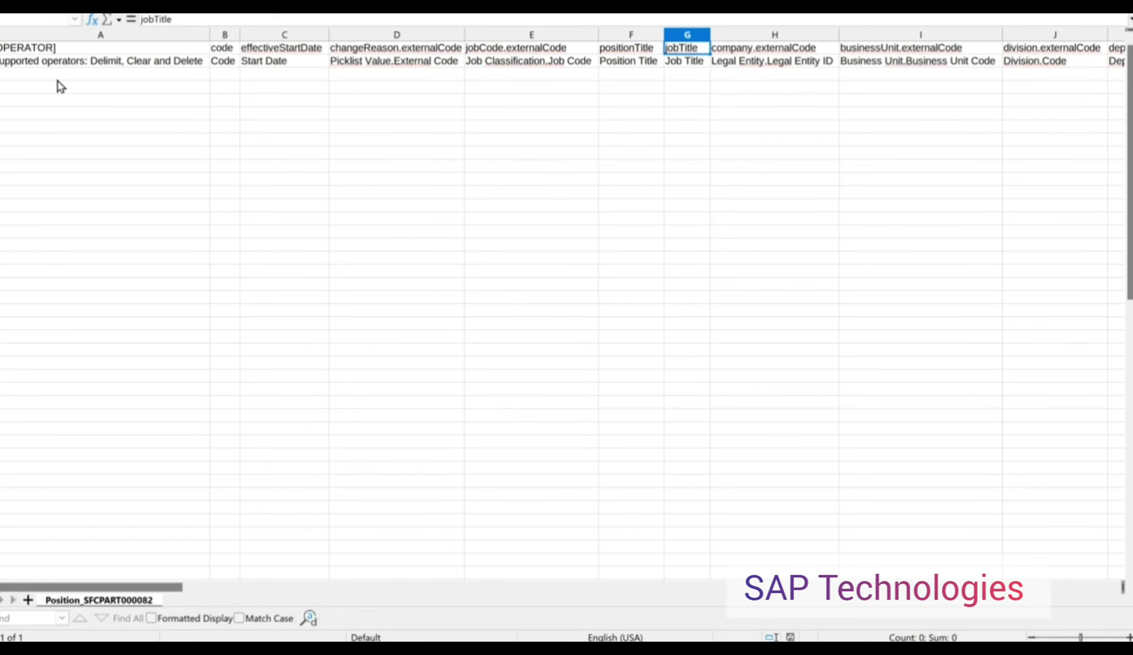
{"action": "key", "text": "Right"}
{"action": "key", "text": "Down"}
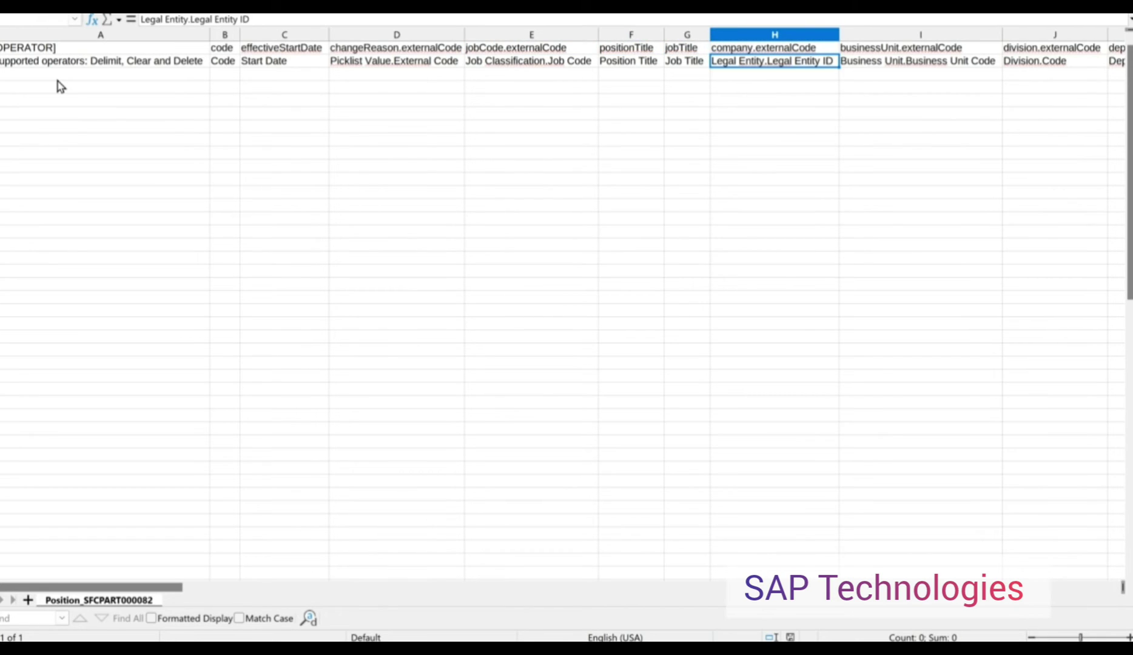
{"action": "key", "text": "Up"}
{"action": "key", "text": "Right"}
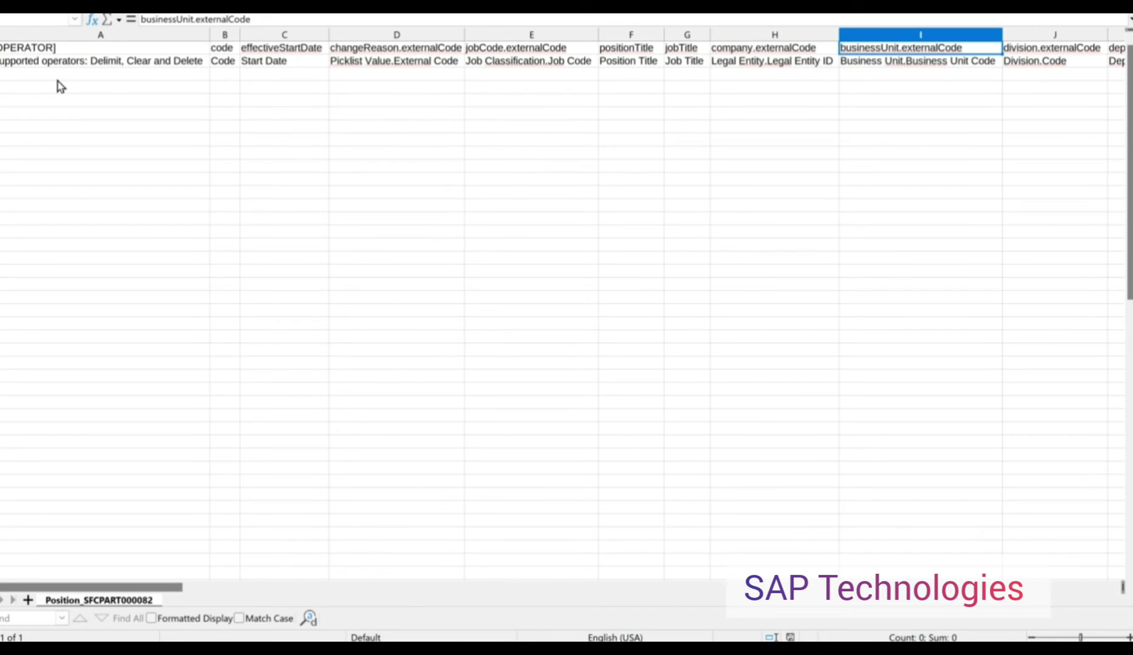
{"action": "key", "text": "Right"}
{"action": "key", "text": "Right"}
{"action": "key", "text": "Right"}
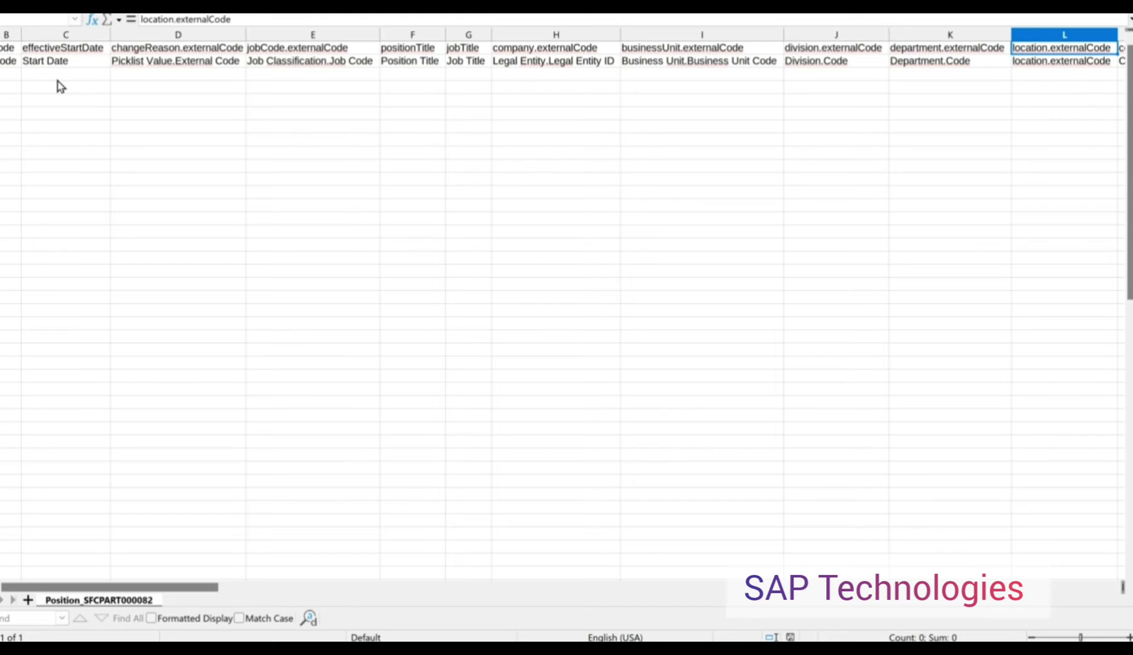
{"action": "key", "text": "Right"}
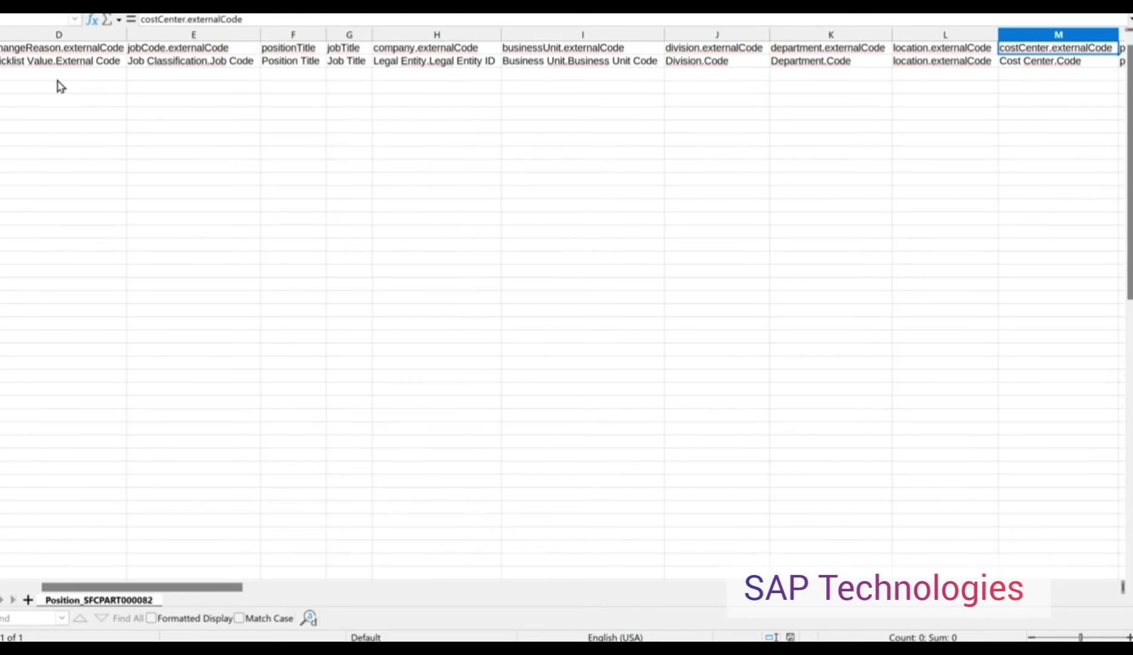
{"action": "key", "text": "Right"}
{"action": "key", "text": "Right"}
{"action": "key", "text": "Left"}
{"action": "key", "text": "Left"}
{"action": "key", "text": "Left"}
{"action": "key", "text": "Left"}
{"action": "key", "text": "Left"}
{"action": "key", "text": "Left"}
{"action": "key", "text": "Left"}
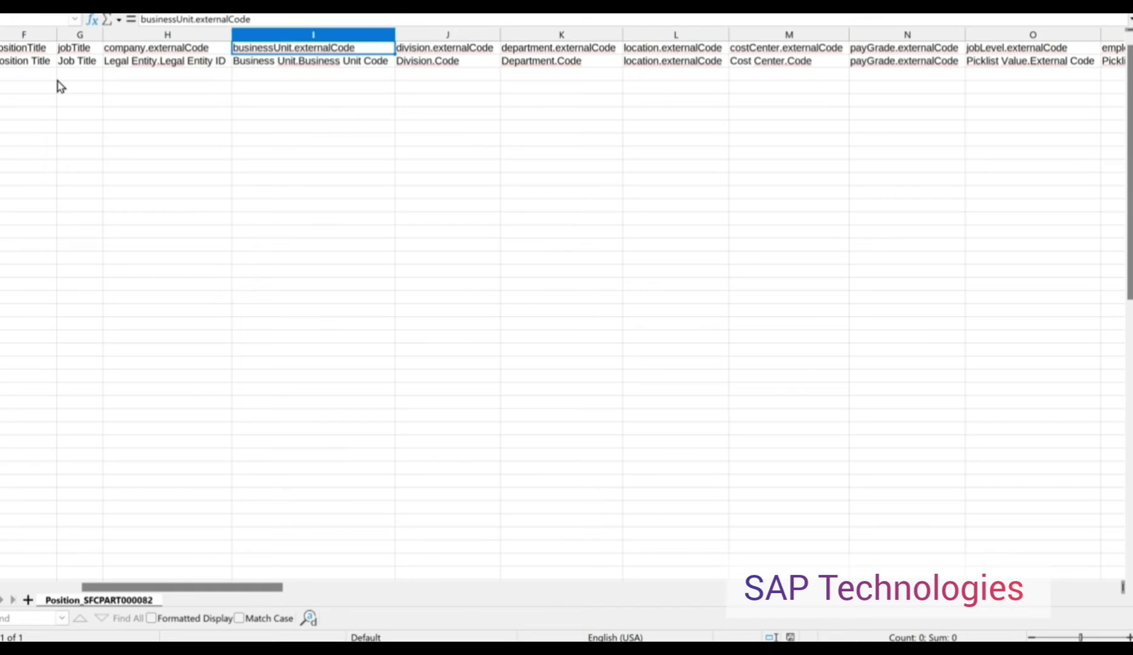
{"action": "key", "text": "Left"}
{"action": "key", "text": "Left"}
{"action": "key", "text": "Left"}
{"action": "key", "text": "Left"}
{"action": "key", "text": "Left"}
{"action": "key", "text": "Left"}
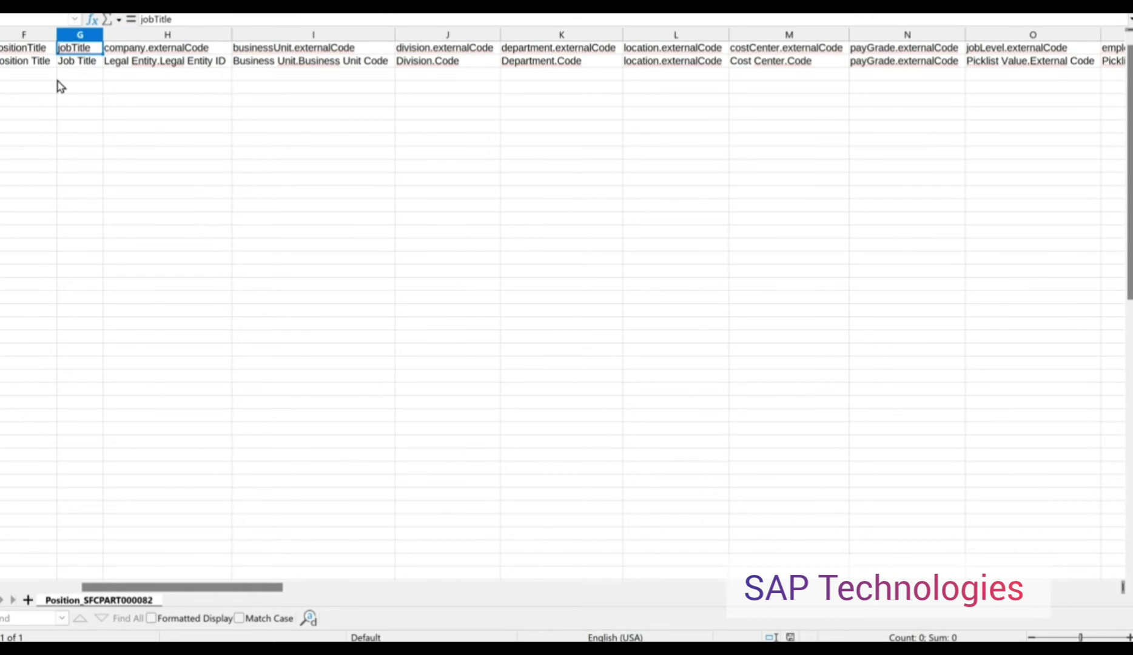
{"action": "key", "text": "Right"}
{"action": "key", "text": "Left"}
{"action": "key", "text": "Right"}
{"action": "key", "text": "Right"}
{"action": "key", "text": "Right"}
{"action": "key", "text": "Right"}
{"action": "key", "text": "Right"}
{"action": "key", "text": "Right"}
{"action": "key", "text": "Right"}
{"action": "key", "text": "Right"}
{"action": "key", "text": "Right"}
{"action": "key", "text": "Right"}
{"action": "key", "text": "Right"}
{"action": "key", "text": "Right"}
{"action": "key", "text": "Right"}
{"action": "key", "text": "Right"}
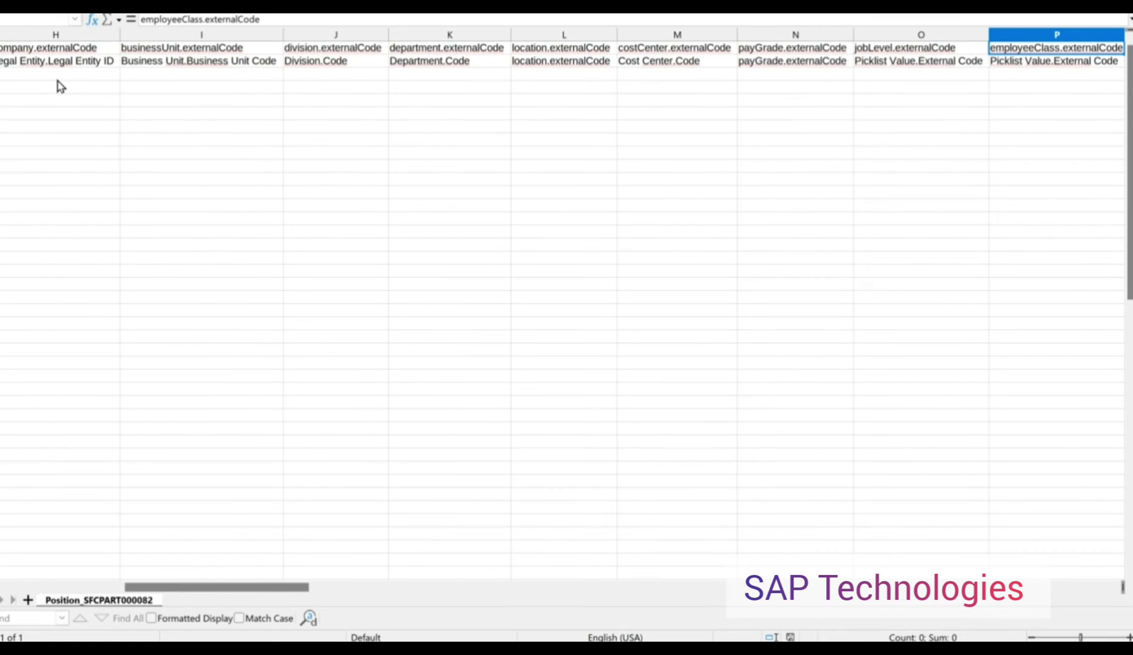
- Switch back to the Import and Export Data page in Brave and choose Export Data as the action to perform
{"action": "mouse_move", "coordinate": [707, 648]}
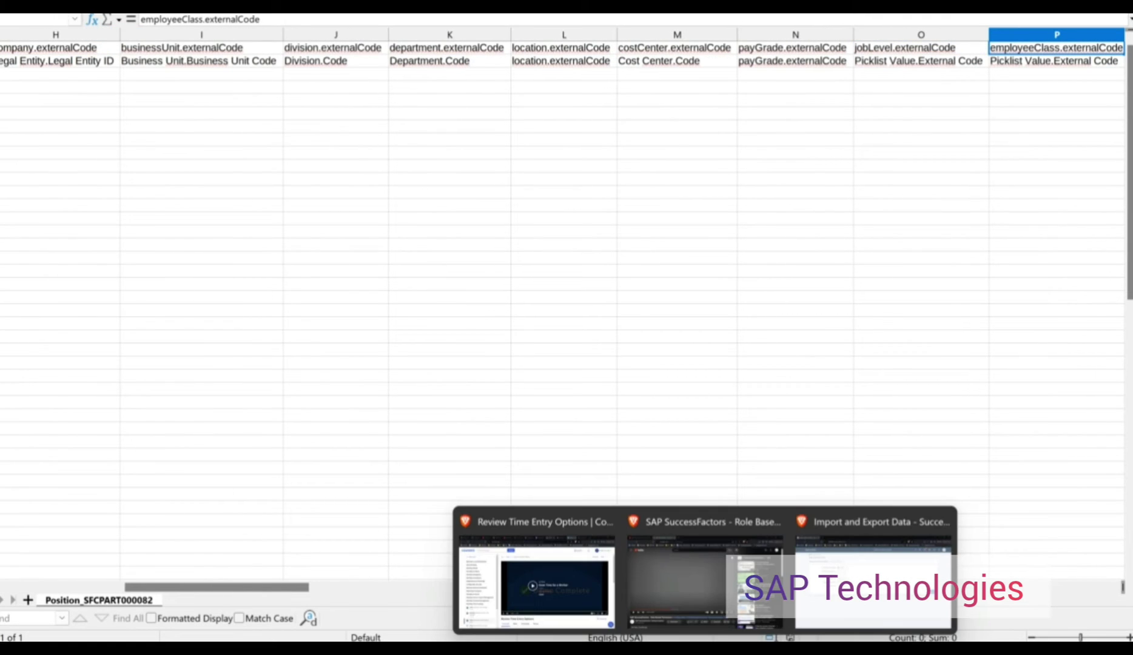
{"action": "left_click", "coordinate": [709, 157]}
{"action": "left_click", "coordinate": [237, 88]}
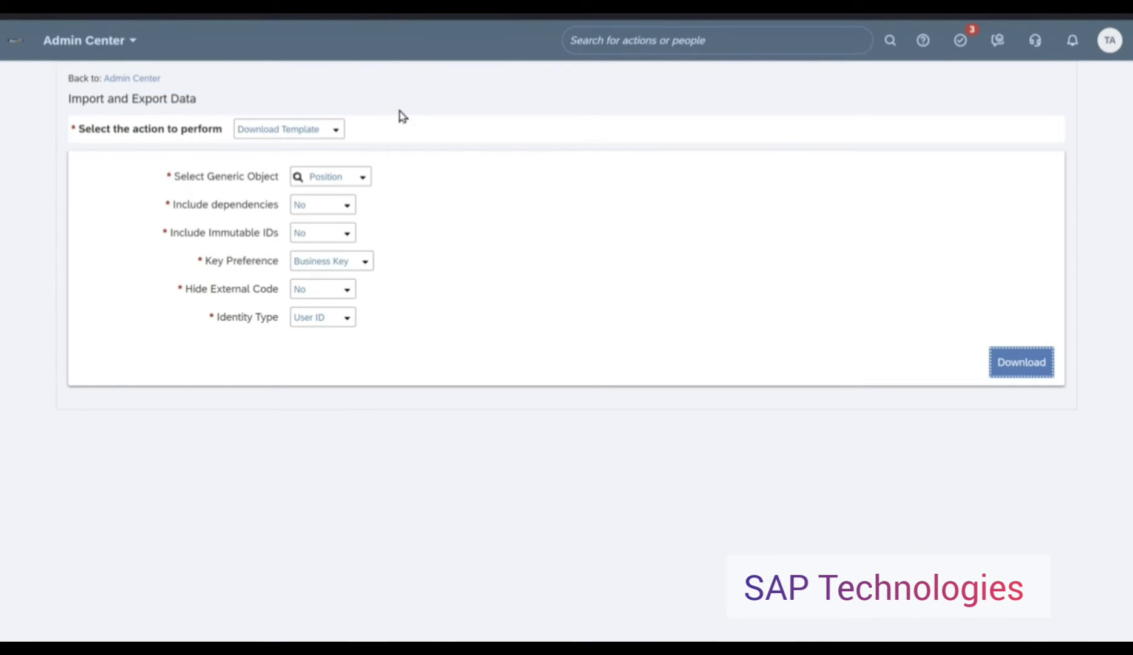
{"action": "left_click", "coordinate": [339, 135]}
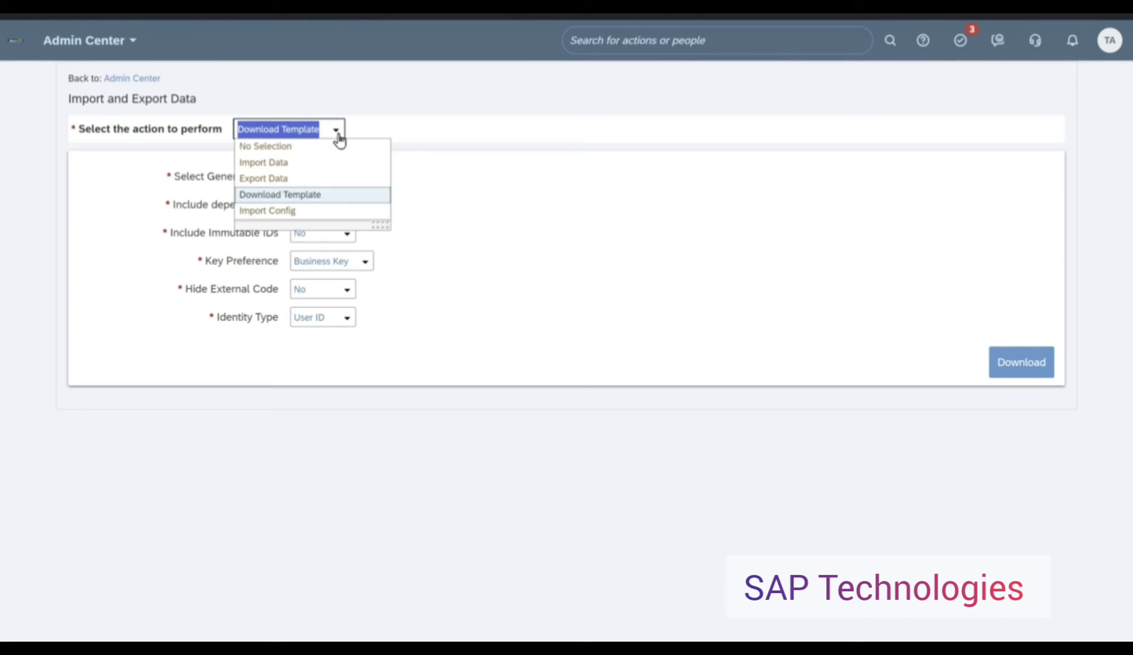
{"action": "left_click", "coordinate": [312, 180]}
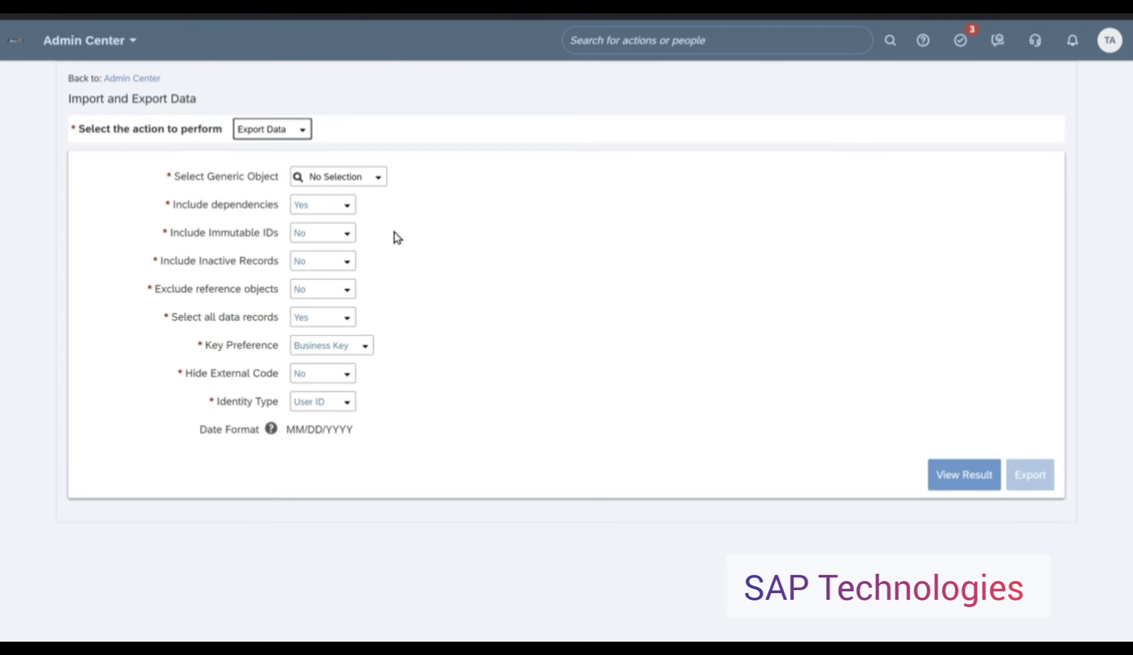
- Export the Position generic object with Include dependencies set to No
{"action": "left_click", "coordinate": [379, 179]}
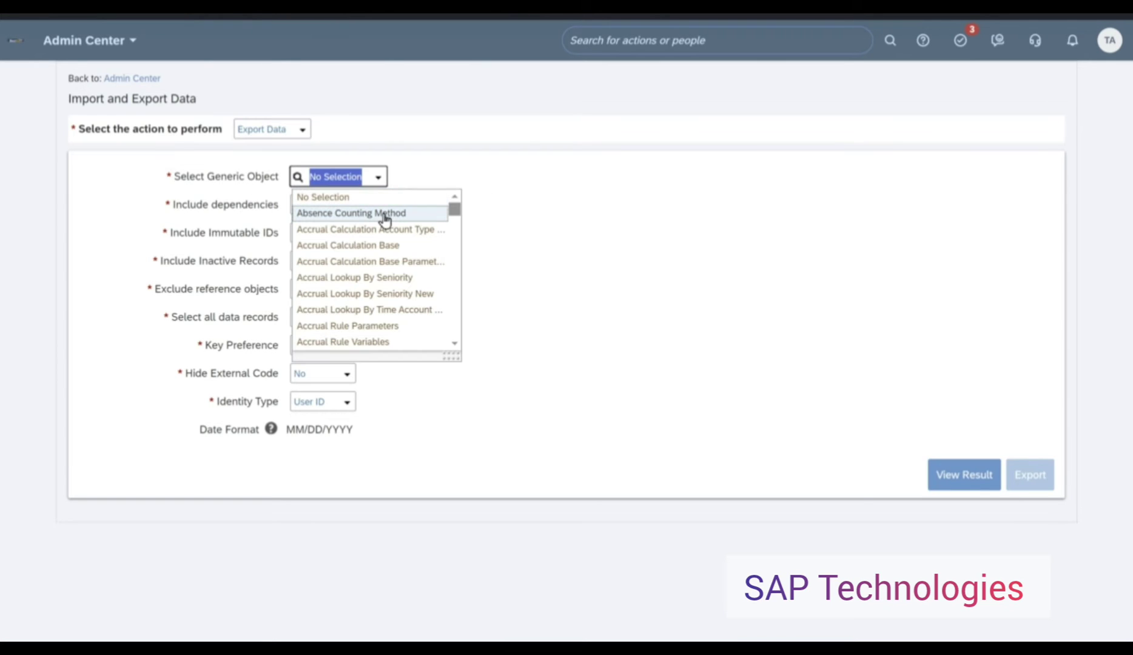
{"action": "type", "text": "position"}
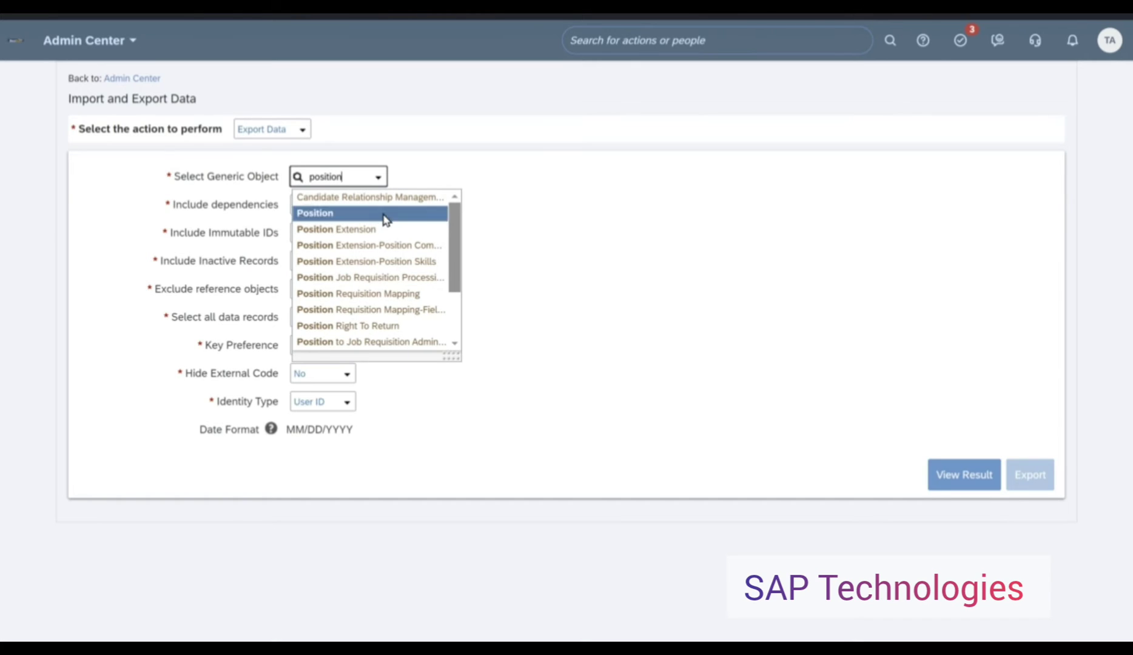
{"action": "left_click", "coordinate": [384, 219]}
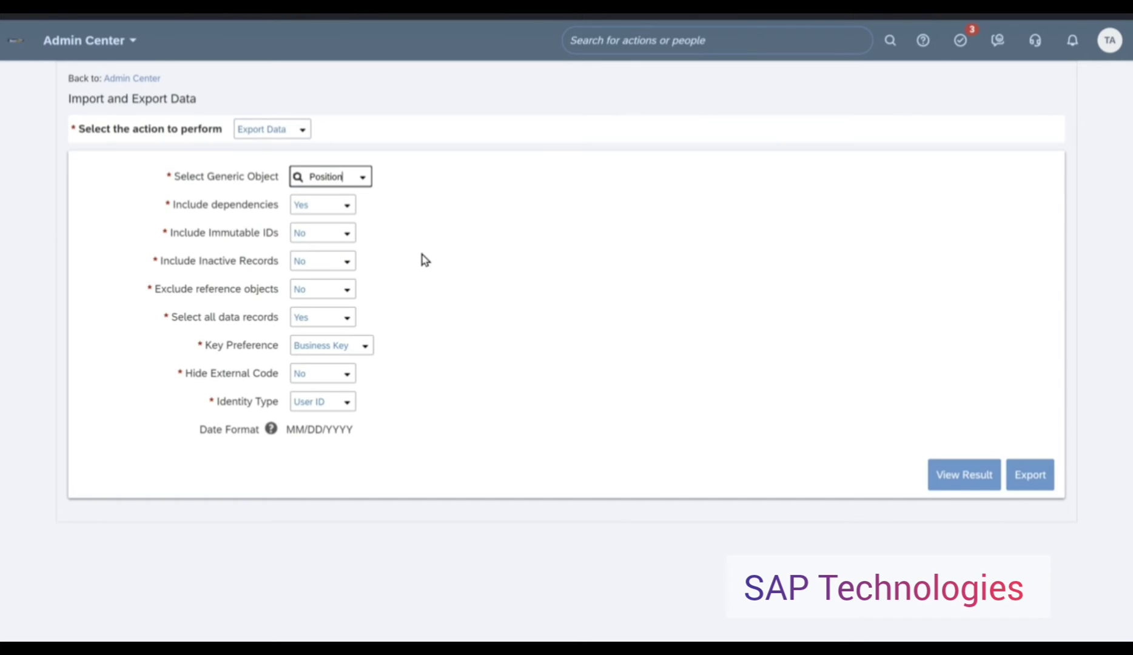
{"action": "left_click", "coordinate": [347, 209]}
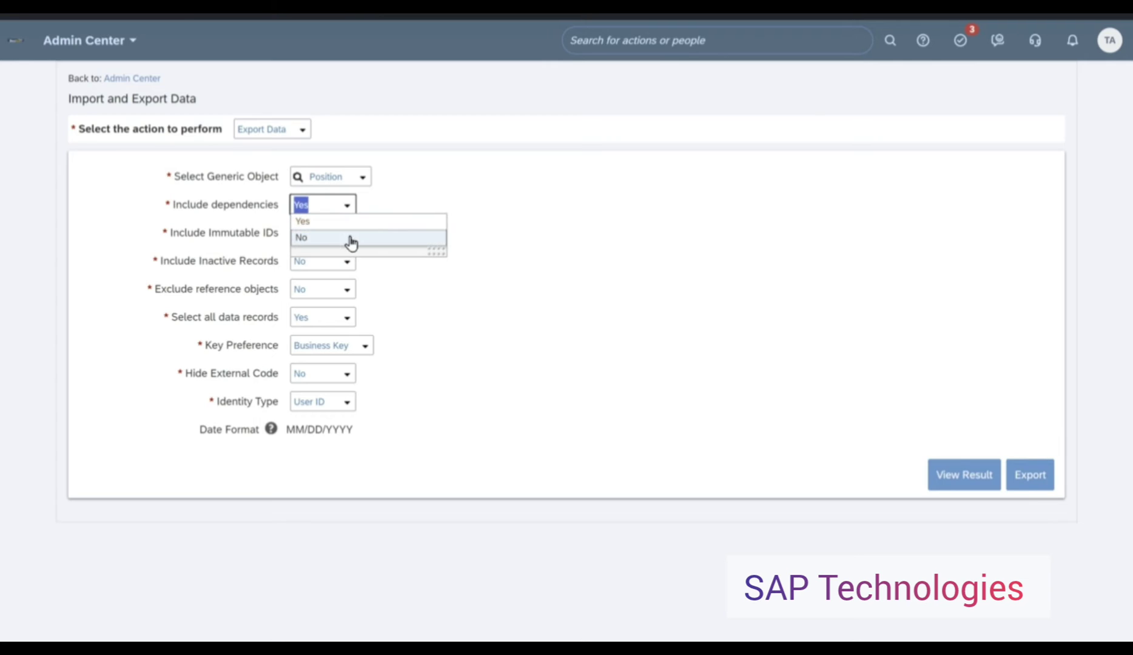
{"action": "left_click", "coordinate": [349, 238]}
{"action": "left_click", "coordinate": [768, 375]}
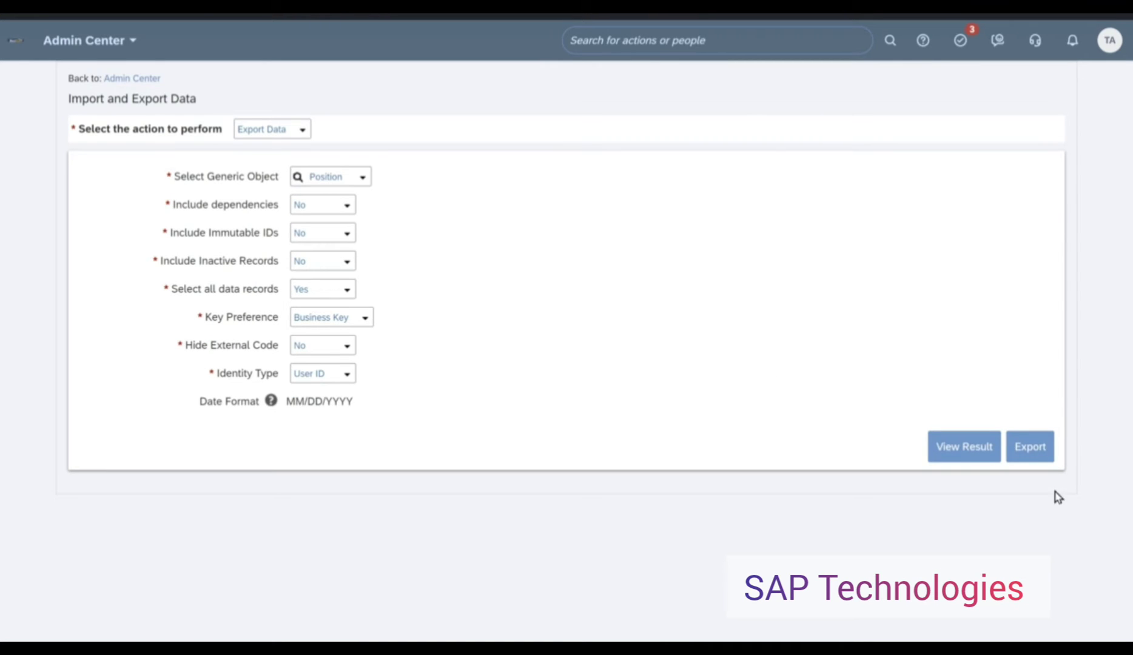
{"action": "left_click", "coordinate": [1038, 448]}
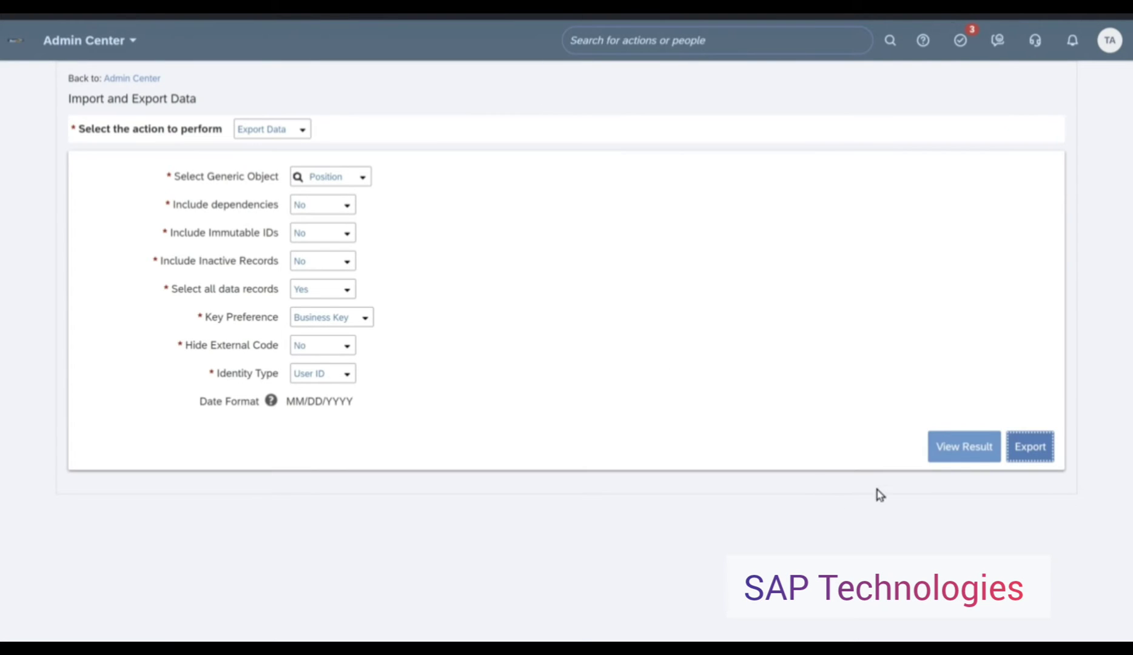
- View the export results and save the Download Status ZIP file from the newest Position export job's run details
{"action": "left_click", "coordinate": [968, 451]}
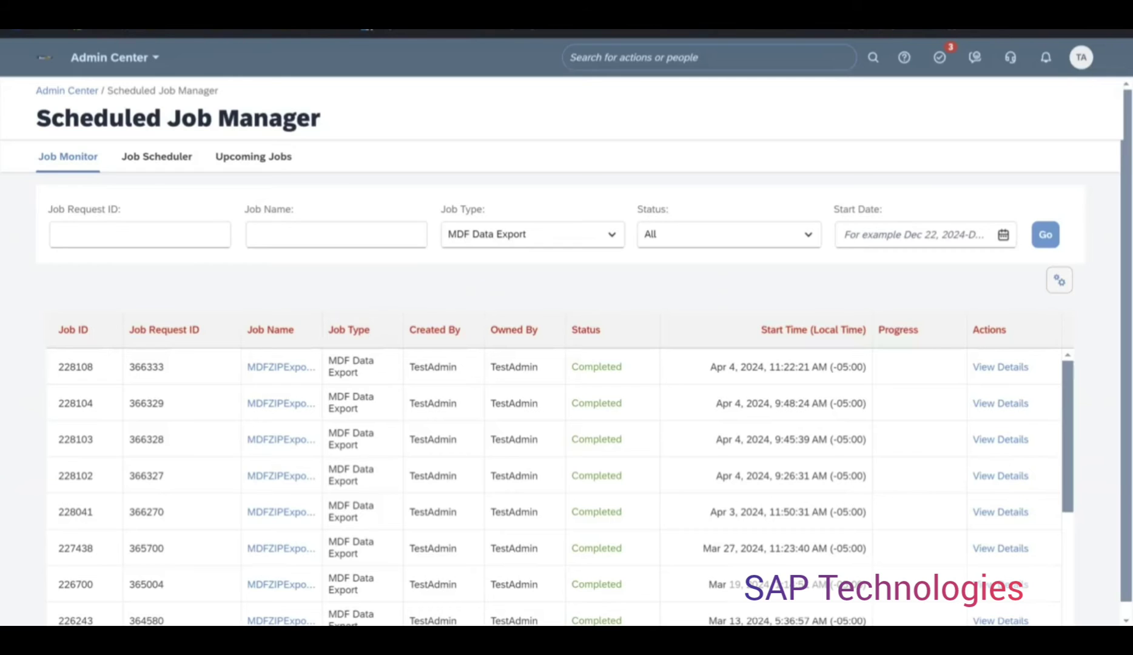
{"action": "left_click", "coordinate": [1000, 369]}
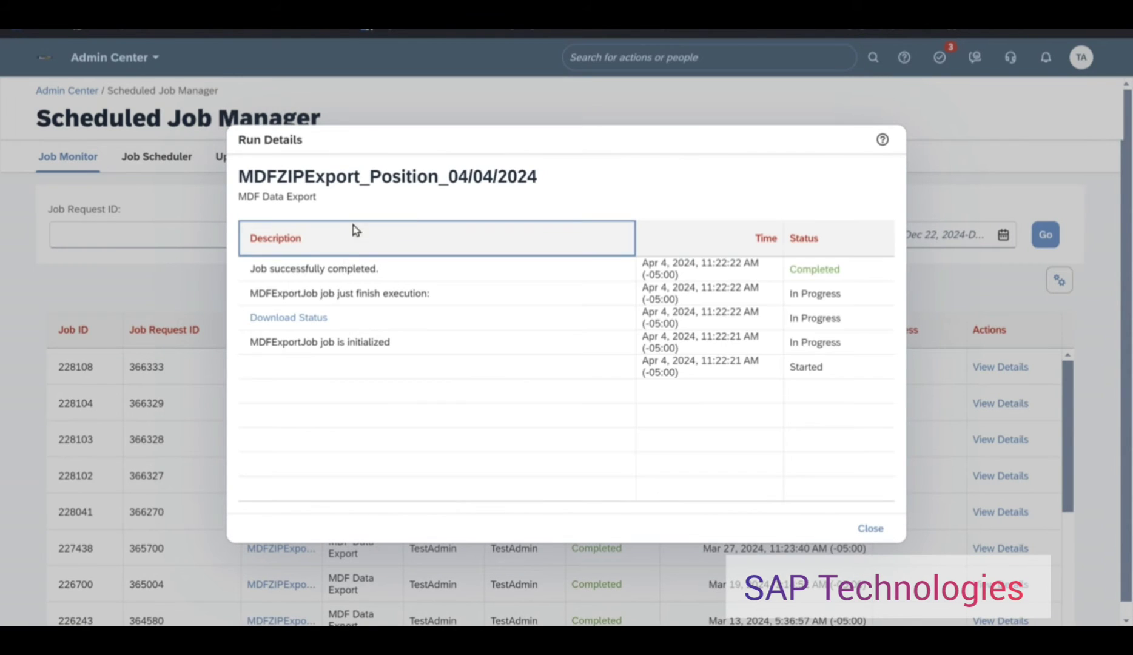
{"action": "left_click", "coordinate": [304, 320]}
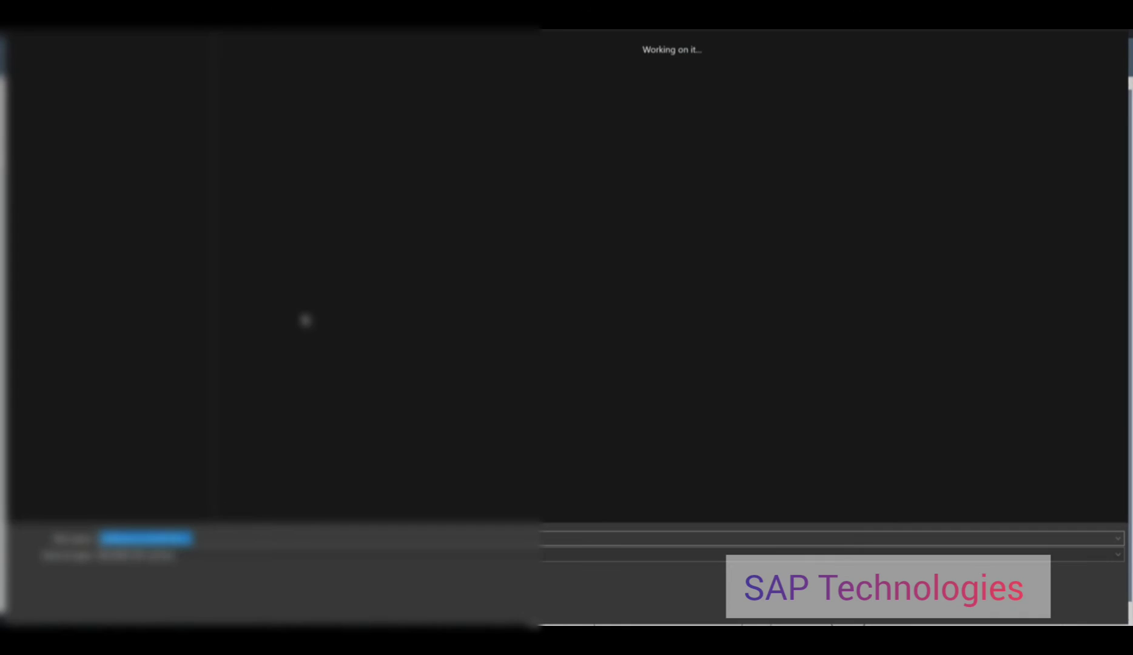
{"action": "left_click", "coordinate": [97, 143]}
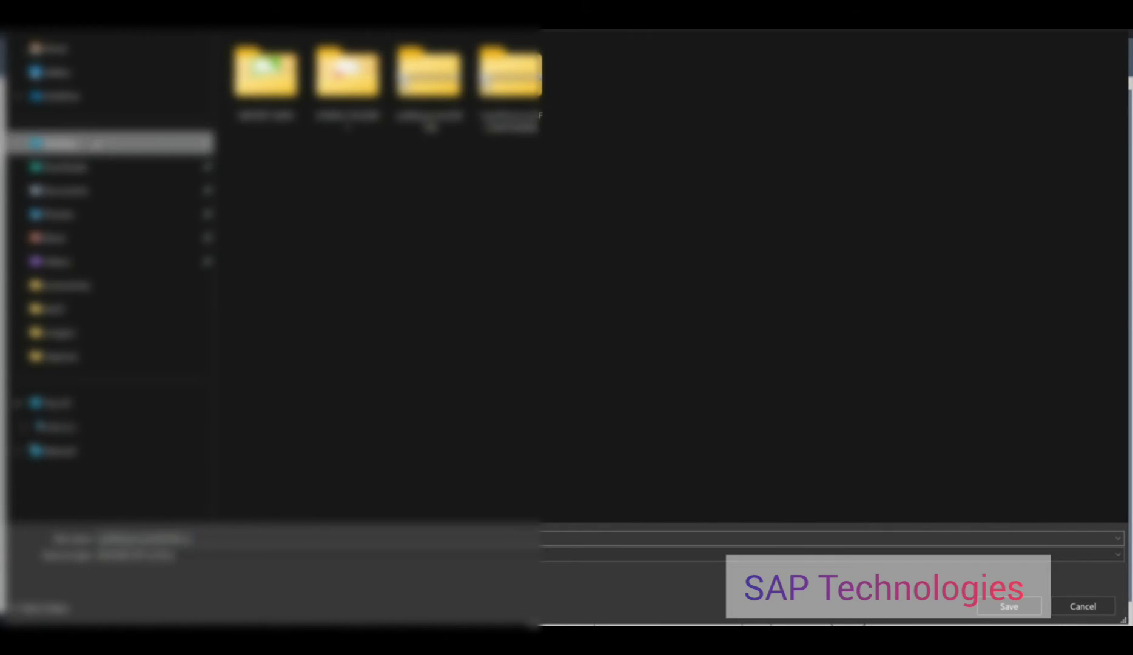
{"action": "left_click", "coordinate": [995, 607]}
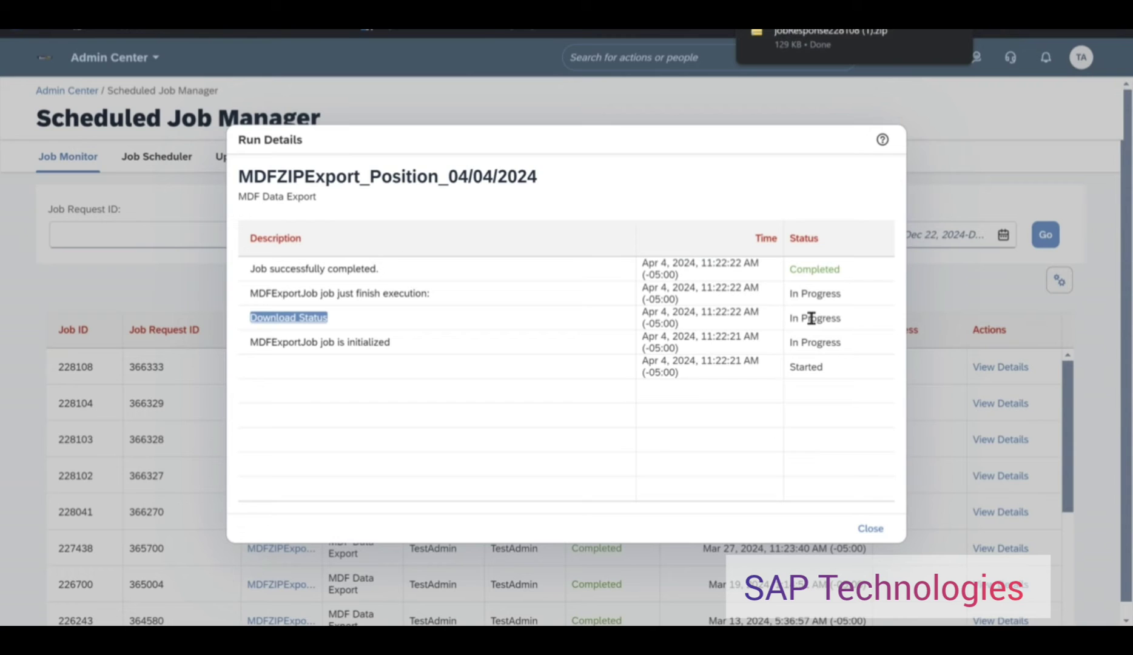
- Open the downloaded ZIP archive and bring up its Position file in LibreOffice
{"action": "mouse_move", "coordinate": [829, 48]}
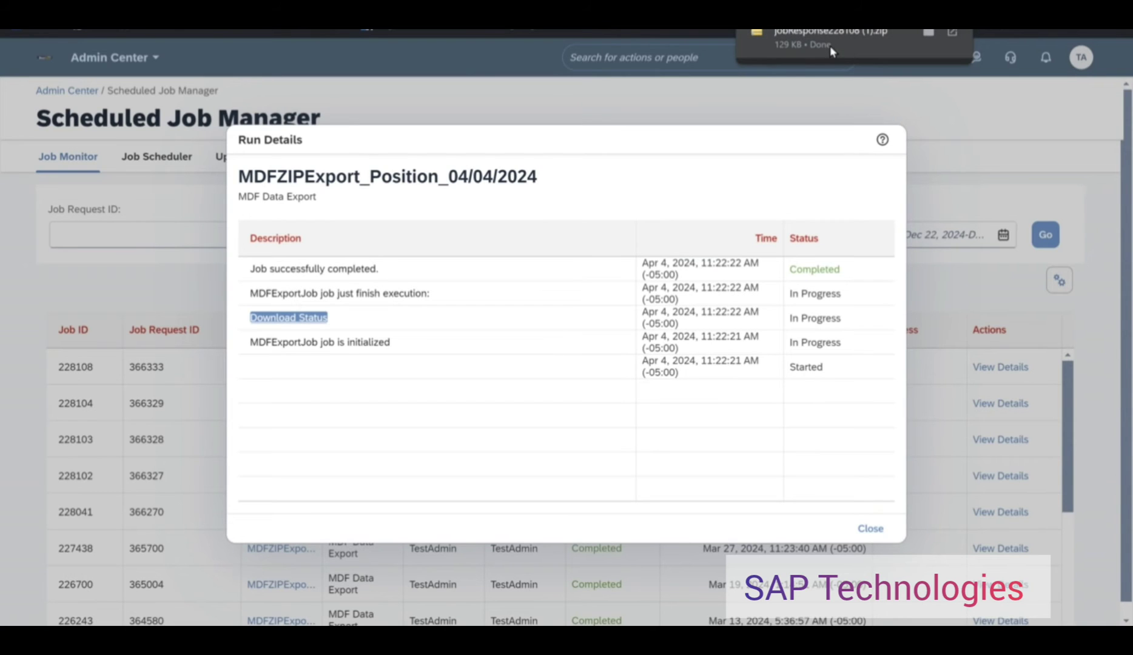
{"action": "left_click", "coordinate": [829, 45]}
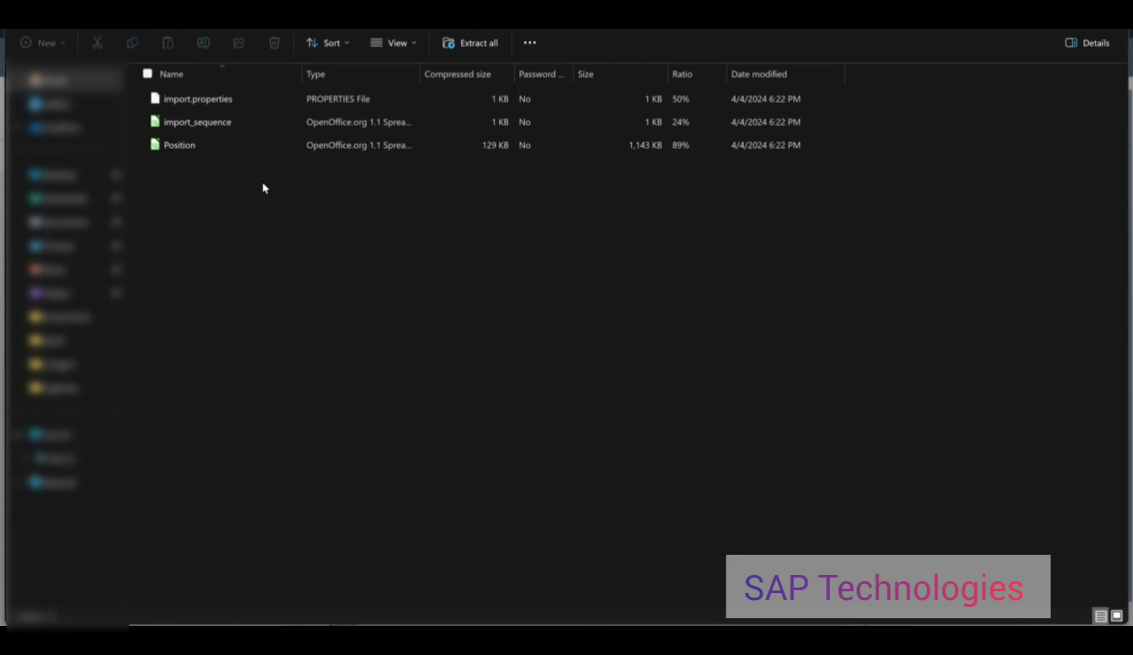
{"action": "left_click", "coordinate": [255, 152]}
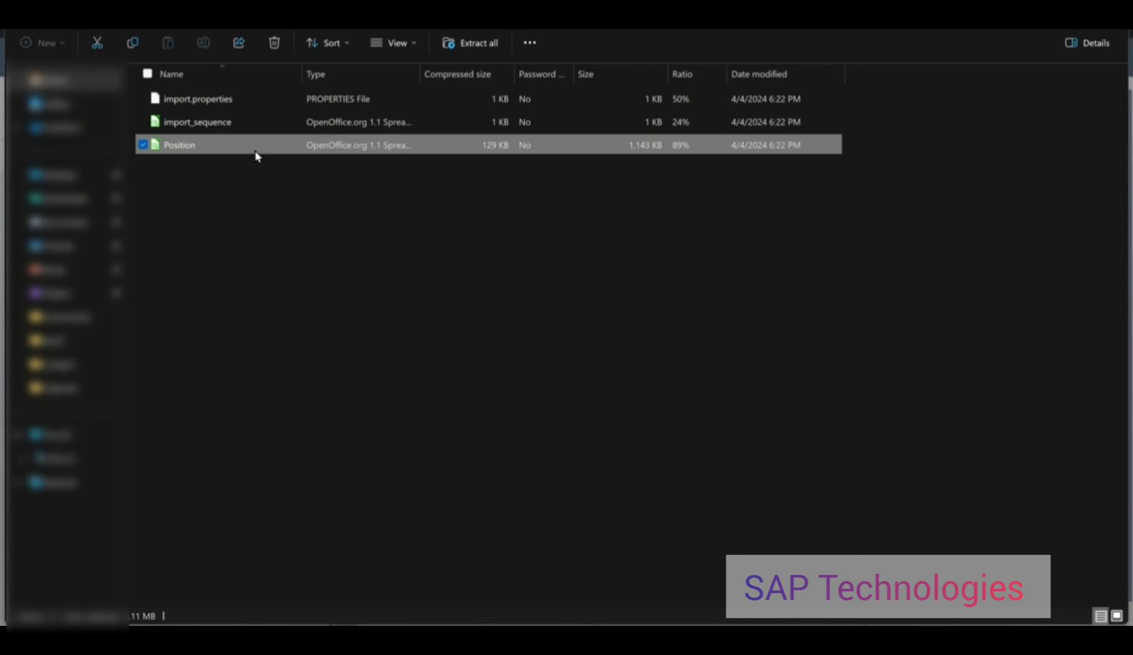
{"action": "double_click", "coordinate": [255, 151]}
{"action": "left_click", "coordinate": [671, 458]}
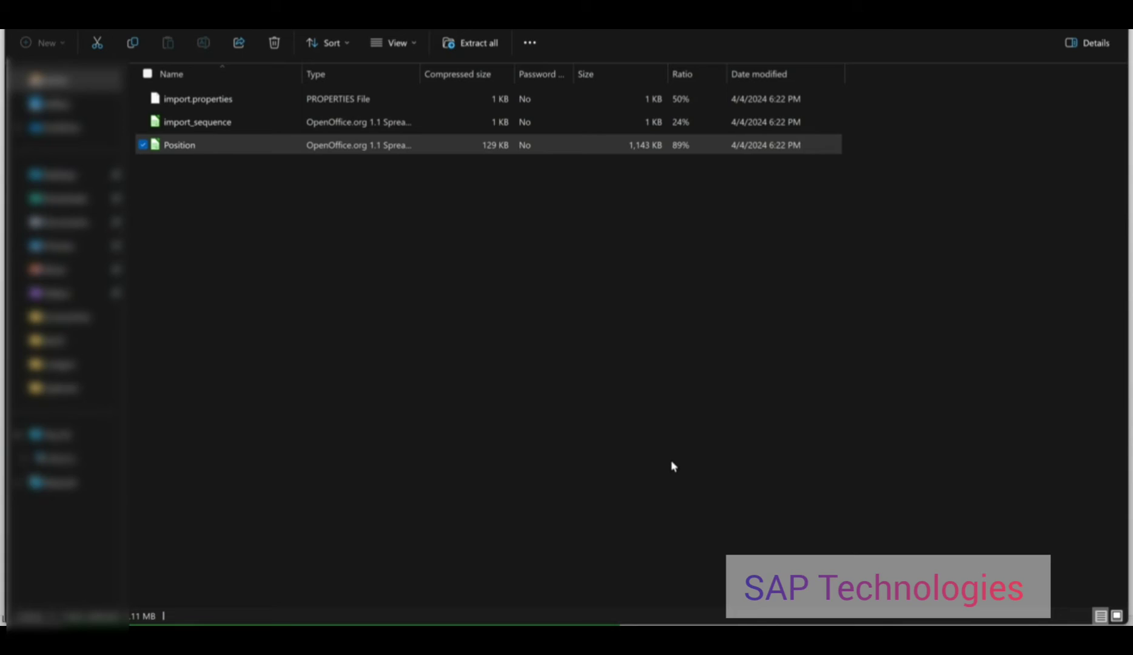
{"action": "mouse_move", "coordinate": [813, 631]}
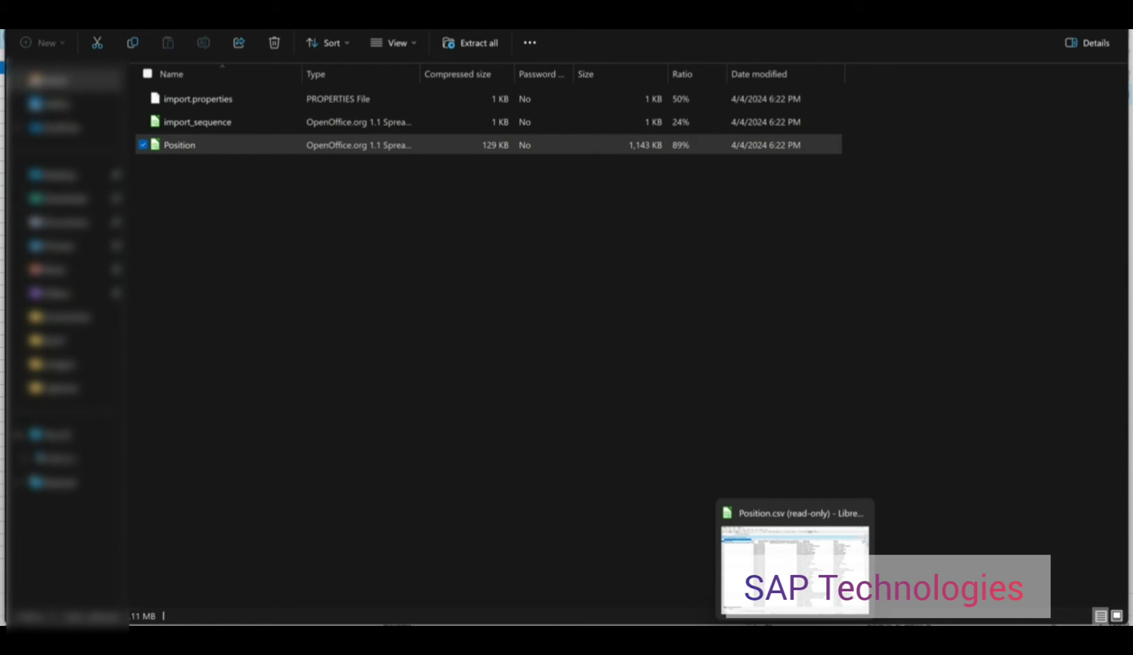
{"action": "left_click", "coordinate": [786, 569]}
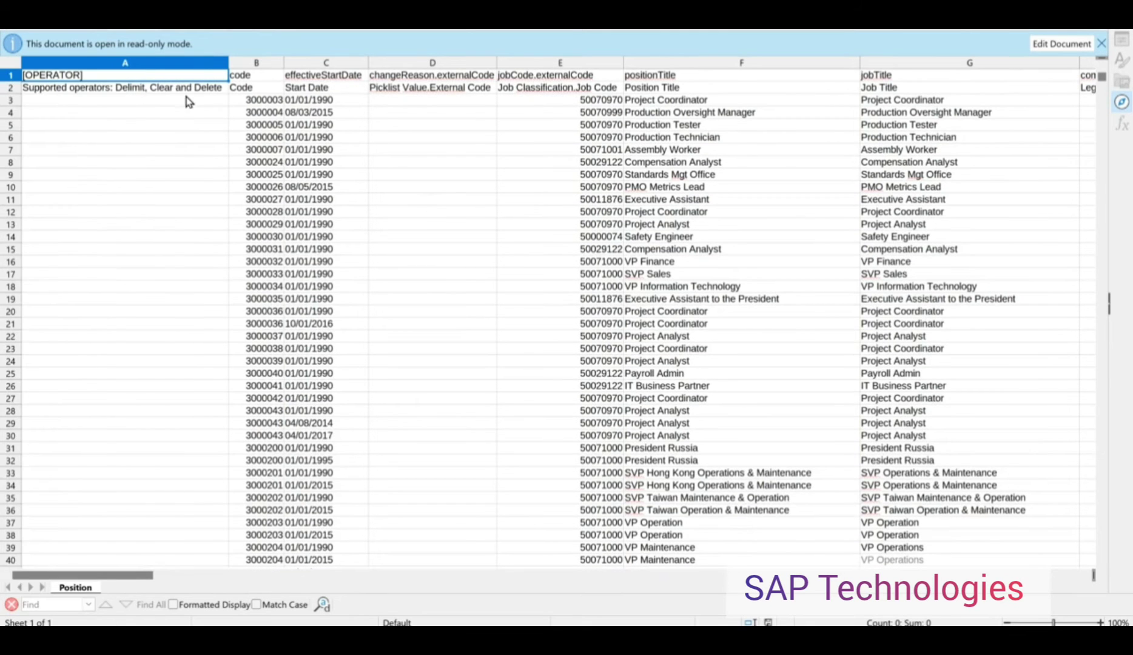
- Examine the code column of the exported positions from the first record to the end of the data
{"action": "left_click", "coordinate": [253, 108]}
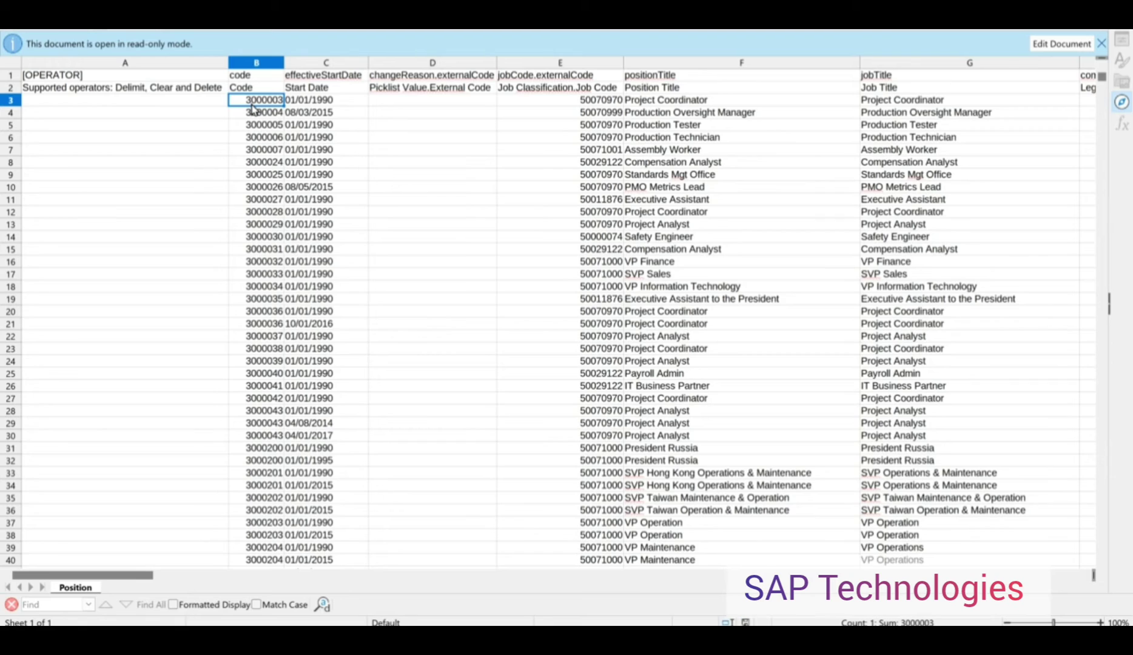
{"action": "key", "text": "Down"}
{"action": "key", "text": "Down"}
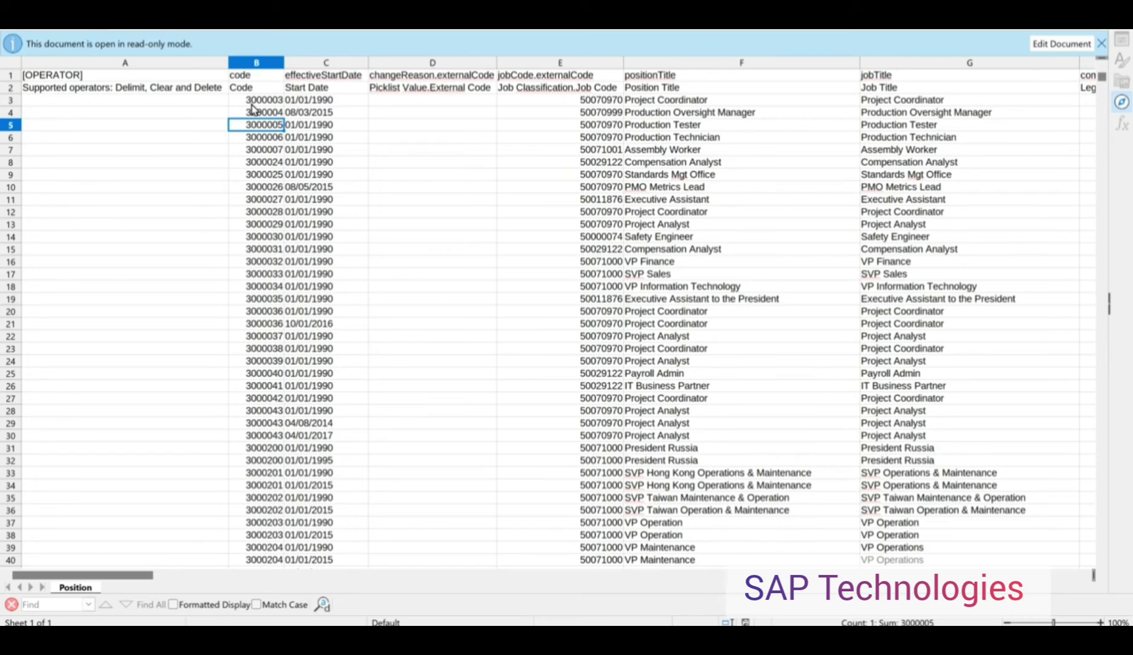
{"action": "key", "text": "ctrl+Down"}
{"action": "key", "text": "ctrl+Up"}
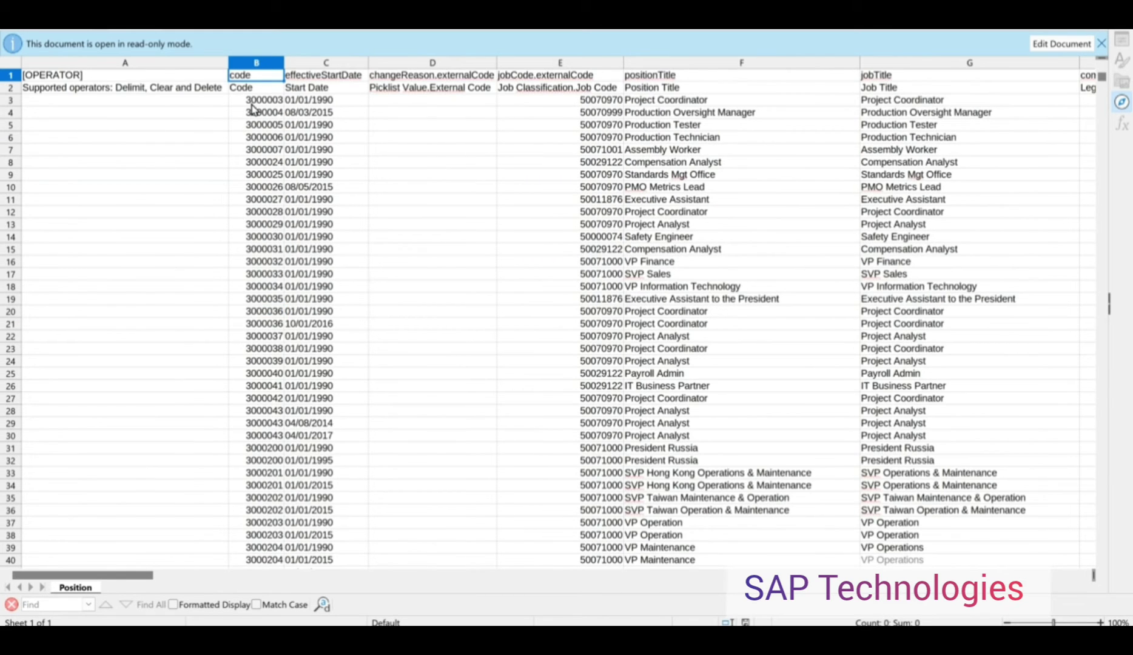
{"action": "key", "text": "ctrl+Down"}
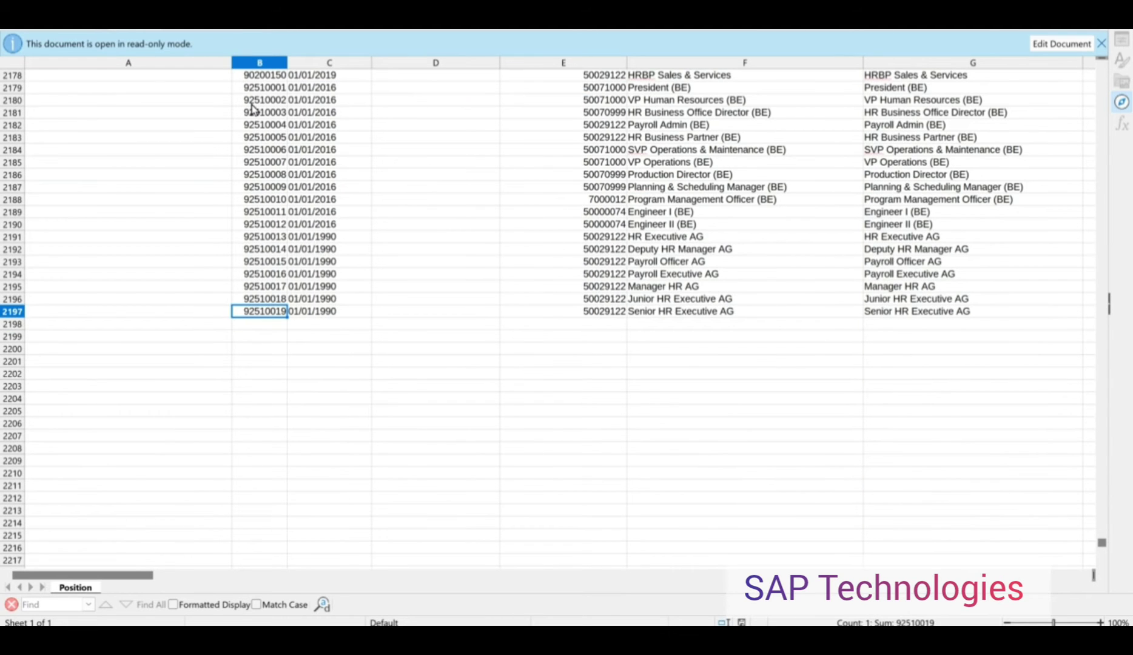
{"action": "key", "text": "ctrl+Up"}
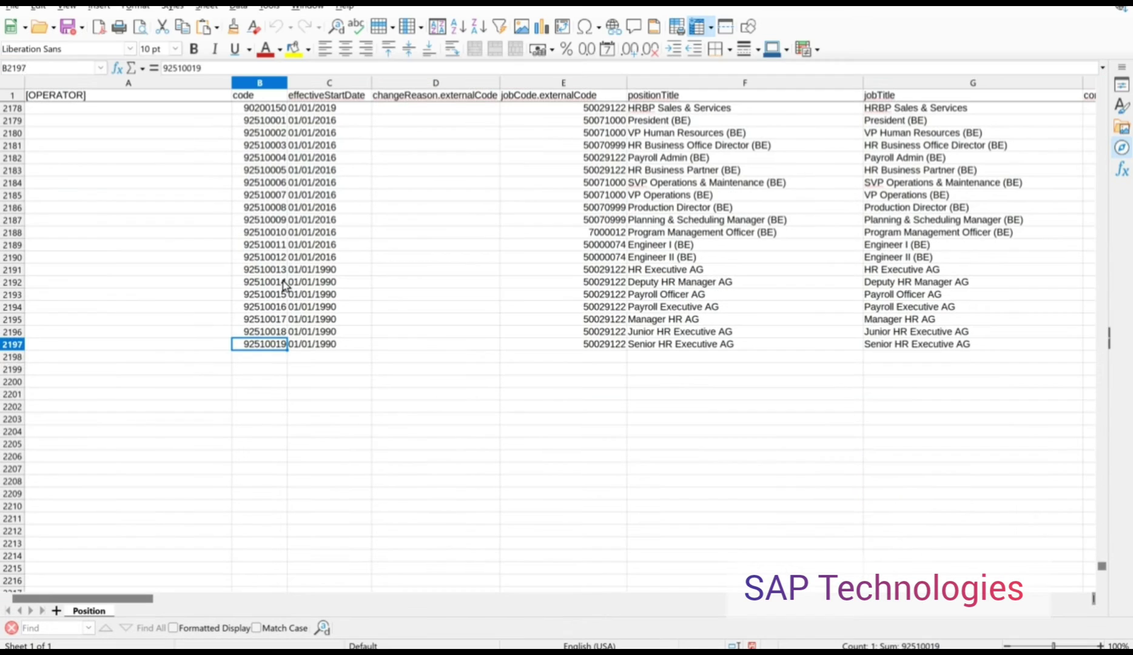
{"action": "key", "text": "Down"}
{"action": "key", "text": "Down"}
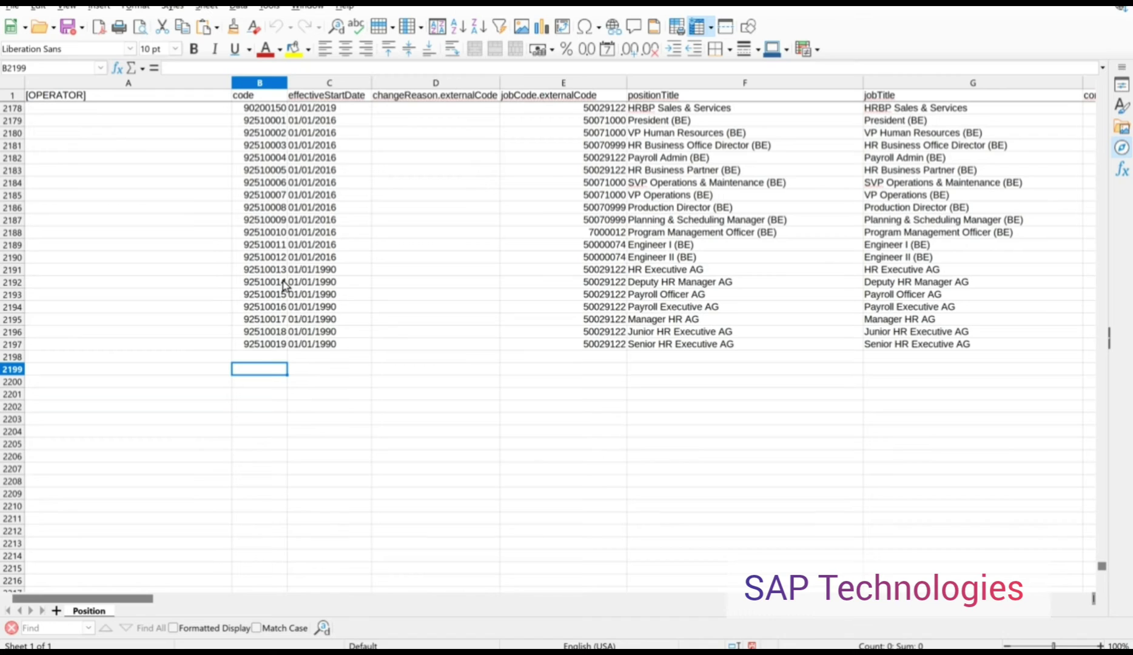
{"action": "key", "text": "Up"}
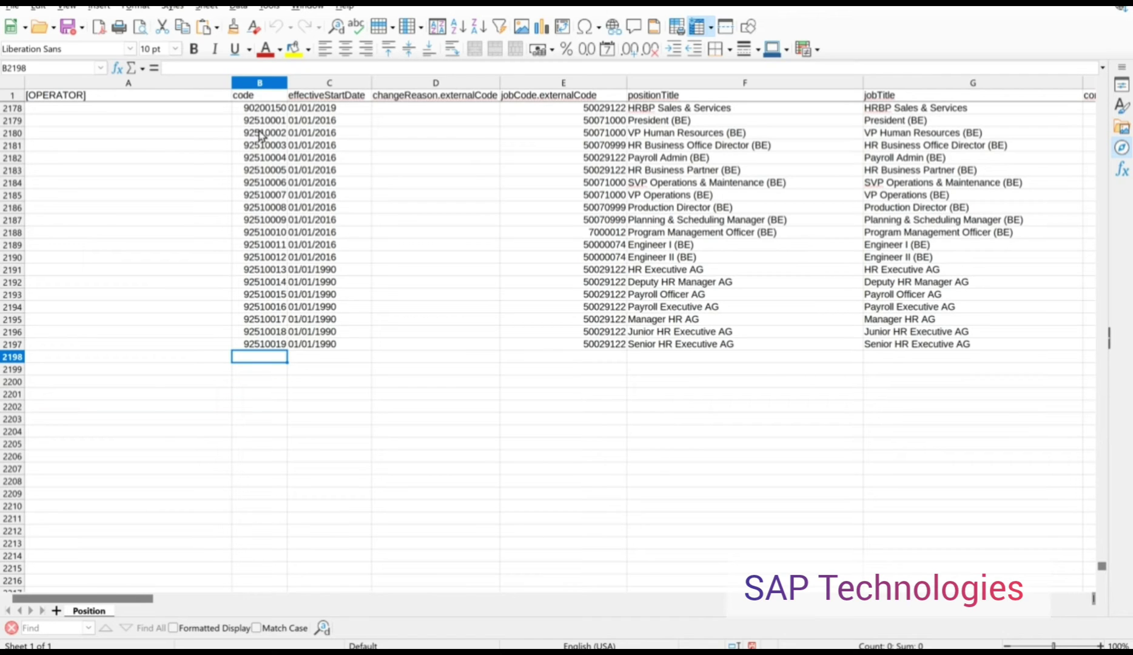
- Examine the last position records across the columns, from job code and titles through company, department, pay grade and target FTE to the external names
{"action": "left_click", "coordinate": [267, 109]}
{"action": "left_click_drag", "start_coordinate": [267, 109], "coordinate": [631, 146]}
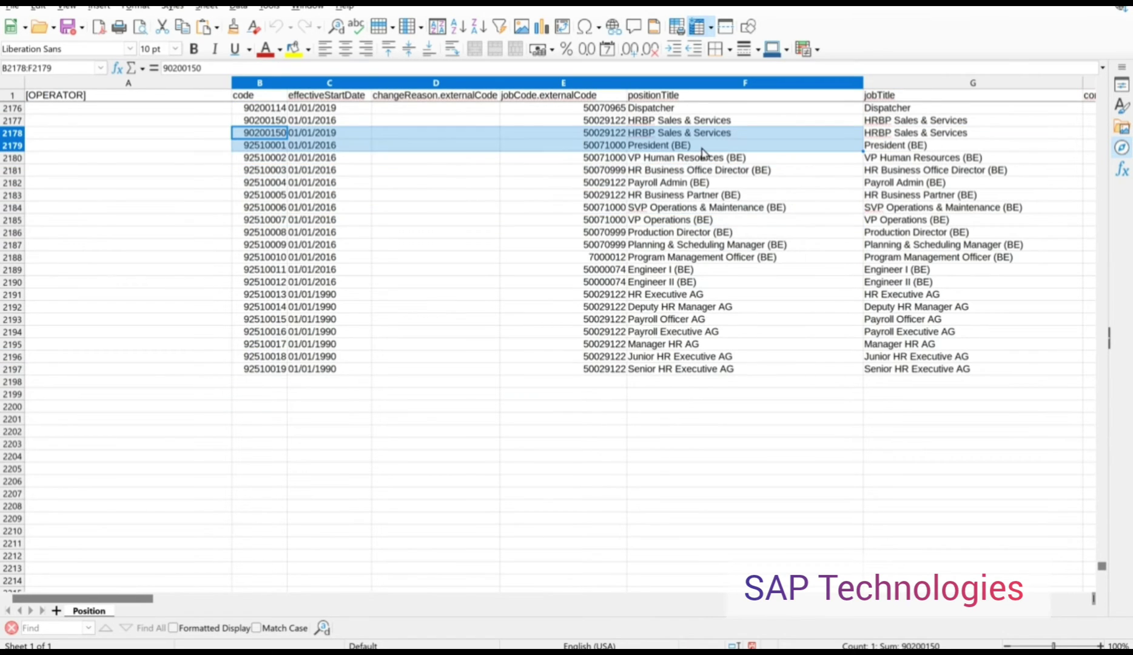
{"action": "left_click", "coordinate": [631, 146]}
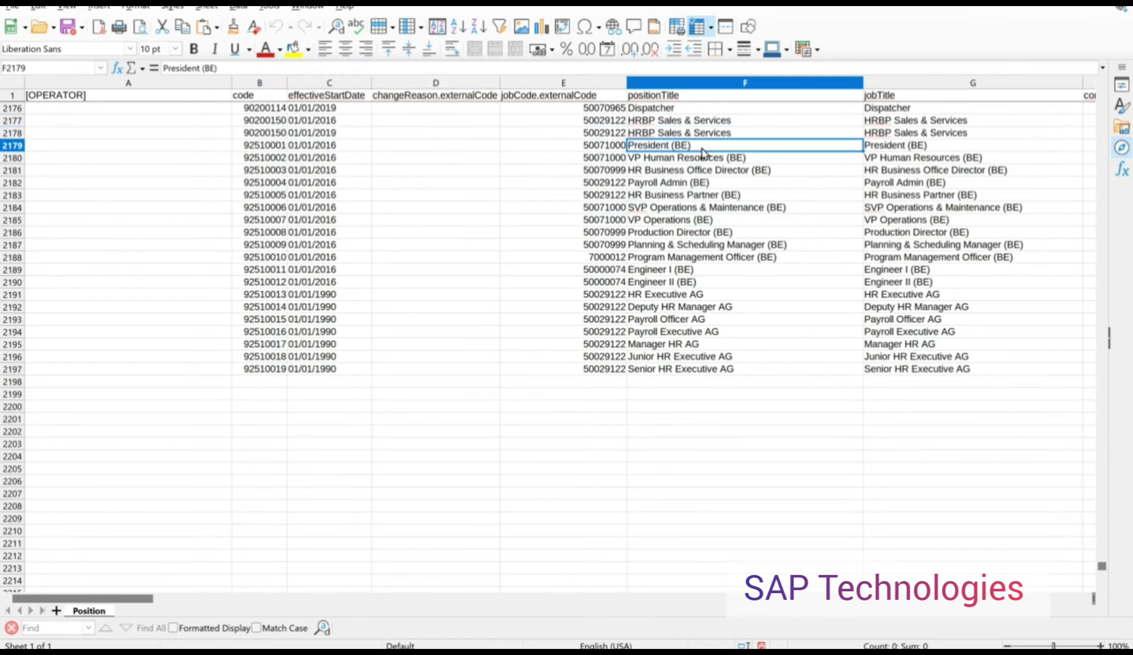
{"action": "left_click", "coordinate": [579, 110]}
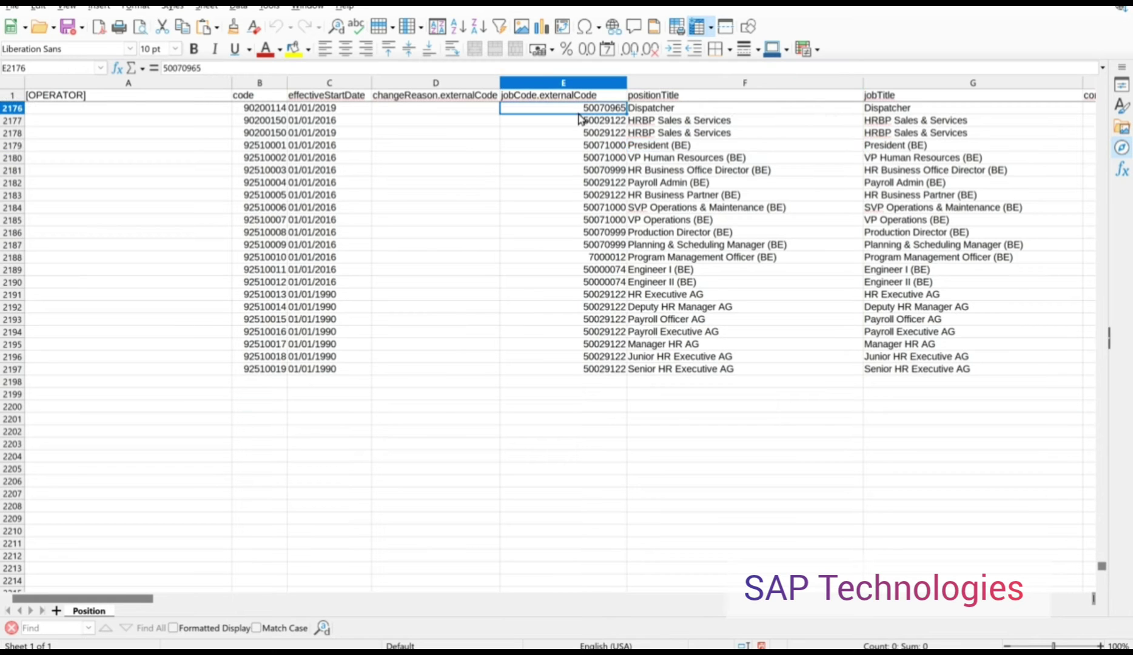
{"action": "left_click", "coordinate": [681, 109]}
{"action": "key", "text": "Right"}
{"action": "key", "text": "Right"}
{"action": "key", "text": "Right"}
{"action": "key", "text": "Right"}
{"action": "key", "text": "Right"}
{"action": "key", "text": "Right"}
{"action": "key", "text": "Right"}
{"action": "key", "text": "Right"}
{"action": "key", "text": "Right"}
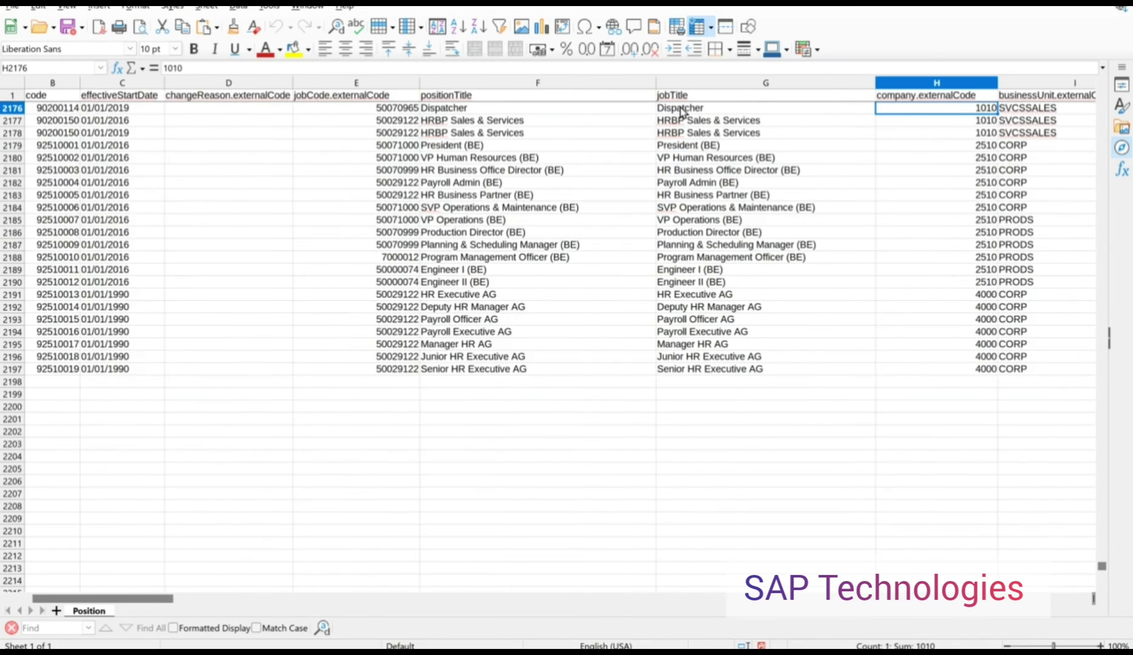
{"action": "key", "text": "Right"}
{"action": "key", "text": "Right"}
{"action": "key", "text": "Right"}
{"action": "key", "text": "Right"}
{"action": "key", "text": "Right"}
{"action": "key", "text": "Right"}
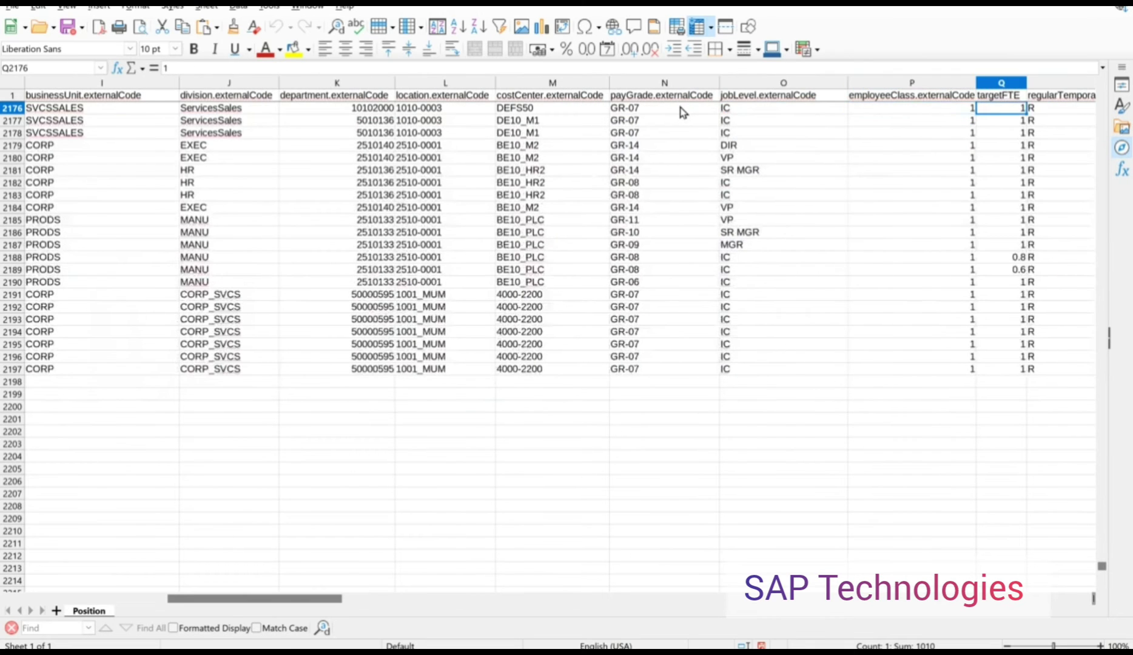
{"action": "key", "text": "Right"}
{"action": "key", "text": "Right"}
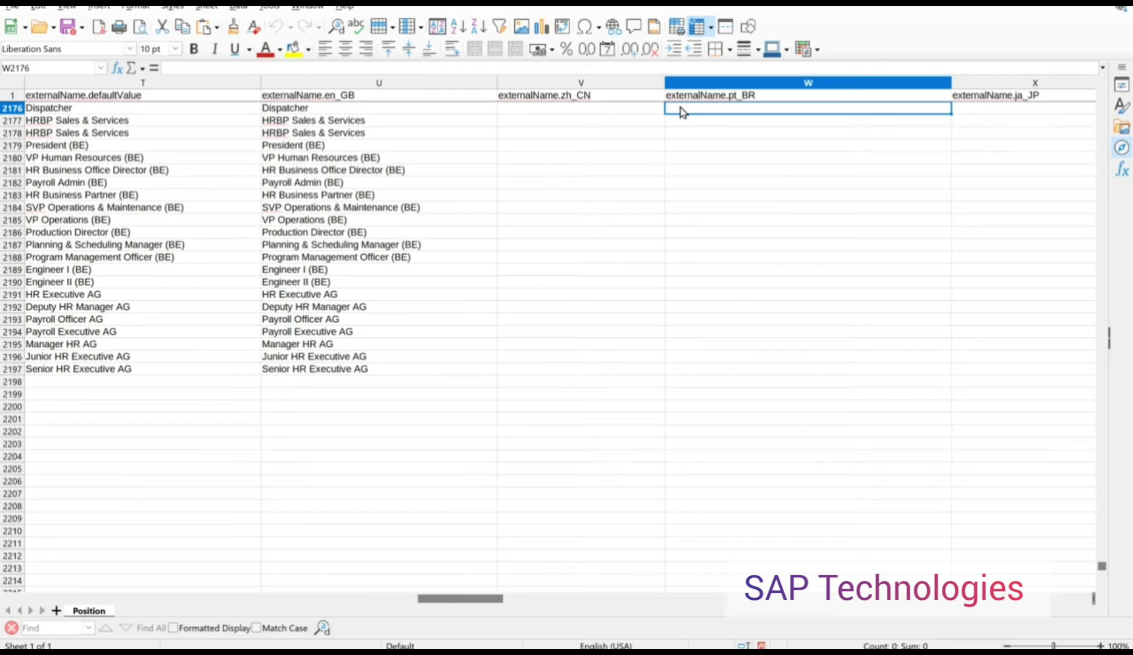
{"action": "key", "text": "Left"}
{"action": "key", "text": "Left"}
{"action": "key", "text": "Left"}
{"action": "key", "text": "Left"}
{"action": "key", "text": "Left"}
{"action": "key", "text": "Left"}
{"action": "key", "text": "Left"}
{"action": "key", "text": "Left"}
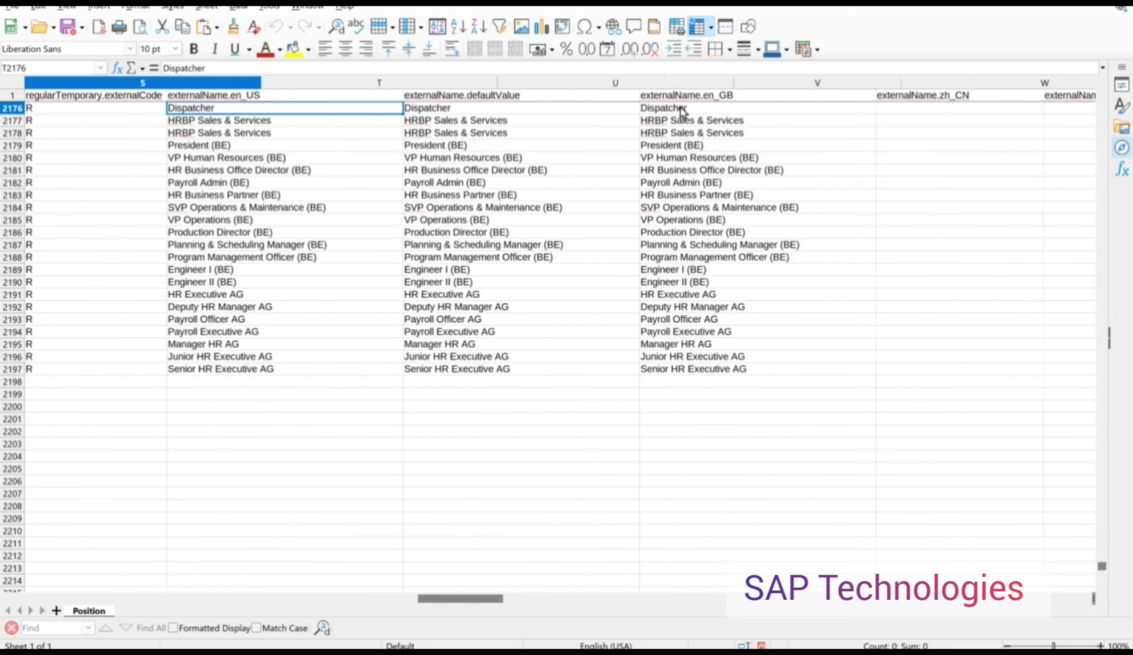
- Return to the code column and locate the first empty row below the last exported position
{"action": "key", "text": "Left"}
{"action": "key", "text": "Left"}
{"action": "key", "text": "Left"}
{"action": "key", "text": "Left"}
{"action": "key", "text": "Left"}
{"action": "key", "text": "Left"}
{"action": "key", "text": "Left"}
{"action": "key", "text": "Left"}
{"action": "key", "text": "Left"}
{"action": "key", "text": "Left"}
{"action": "key", "text": "Left"}
{"action": "key", "text": "Left"}
{"action": "key", "text": "Left"}
{"action": "key", "text": "Left"}
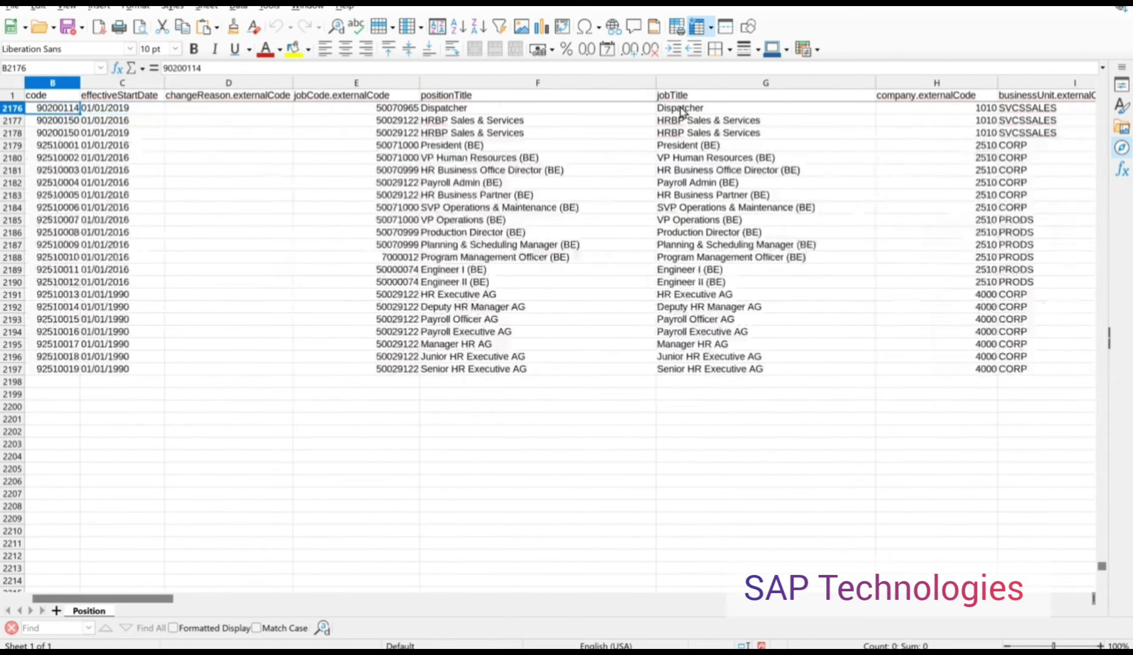
{"action": "key", "text": "Right"}
{"action": "key", "text": "Down"}
{"action": "key", "text": "Down"}
{"action": "key", "text": "Down"}
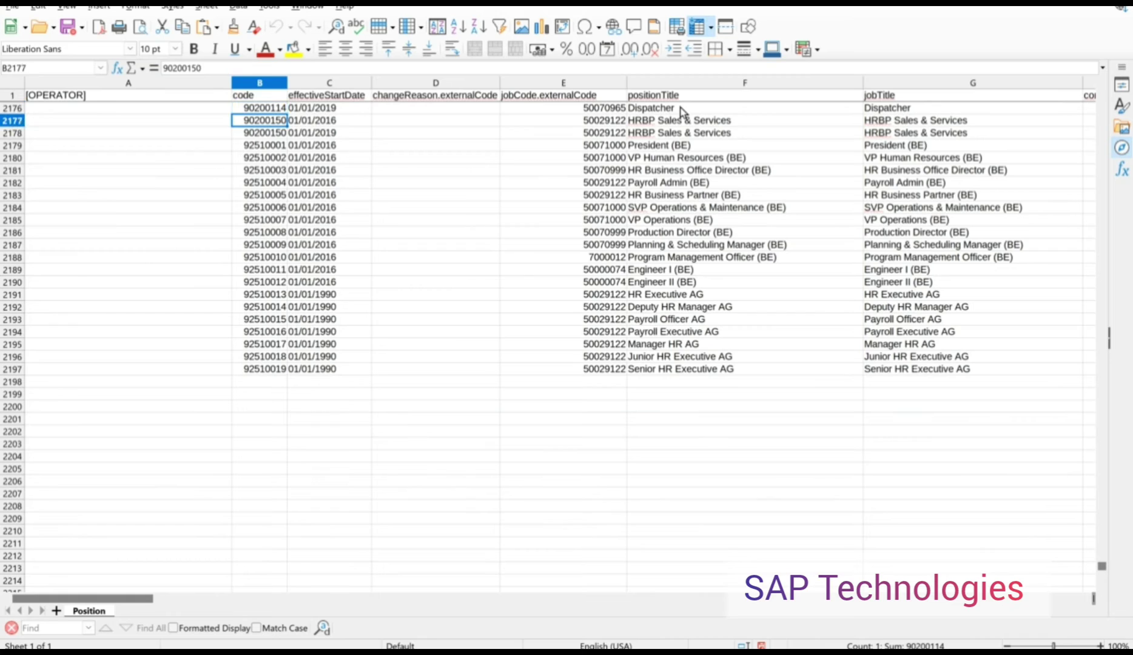
{"action": "key", "text": "ctrl+Down"}
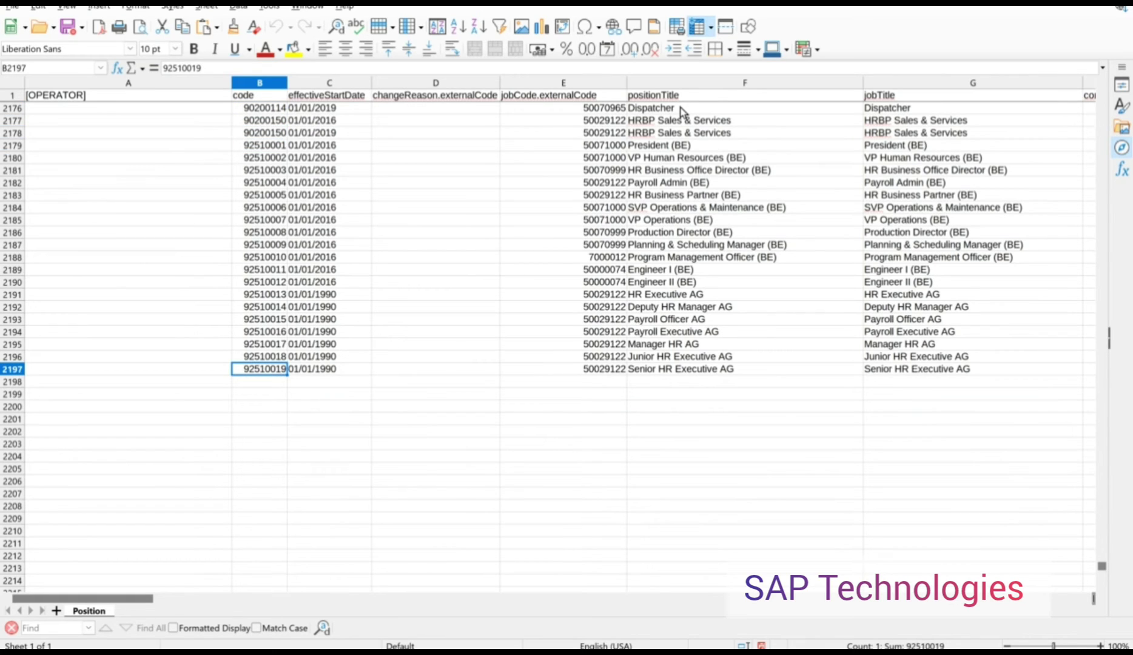
{"action": "key", "text": "Down"}
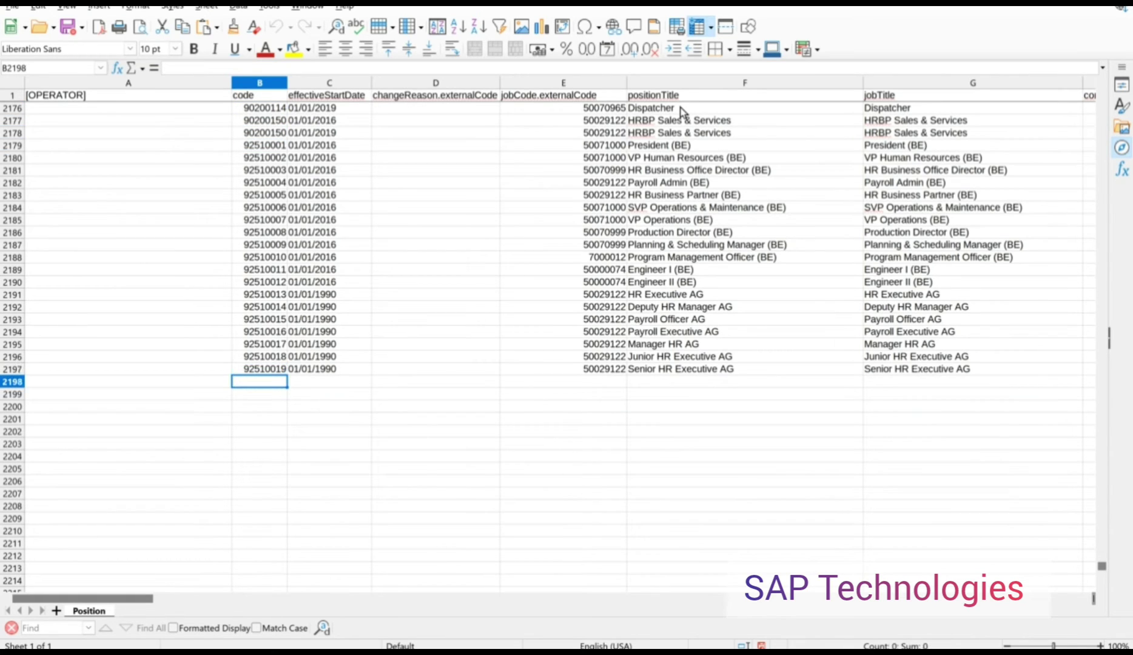
- Copy the last five position codes, 92510015 to 92510019, into the code column of rows 2198 to 2202
{"action": "key", "text": "Up"}
{"action": "key", "text": "Up"}
{"action": "key", "text": "Up"}
{"action": "key", "text": "Up"}
{"action": "key", "text": "Down"}
{"action": "key", "text": "Down"}
{"action": "key", "text": "Down"}
{"action": "key", "text": "shift+Up"}
{"action": "key", "text": "shift+Up"}
{"action": "key", "text": "shift+Up"}
{"action": "key", "text": "shift+Up"}
{"action": "key", "text": "shift+Up"}
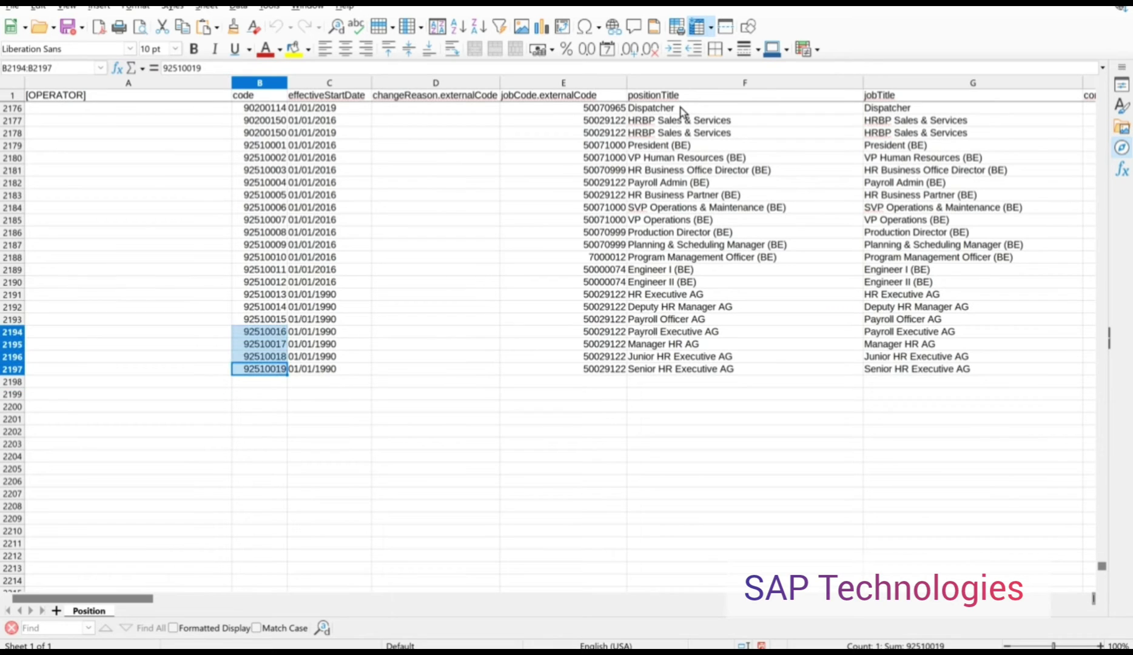
{"action": "key", "text": "shift+Down"}
{"action": "key", "text": "ctrl+c"}
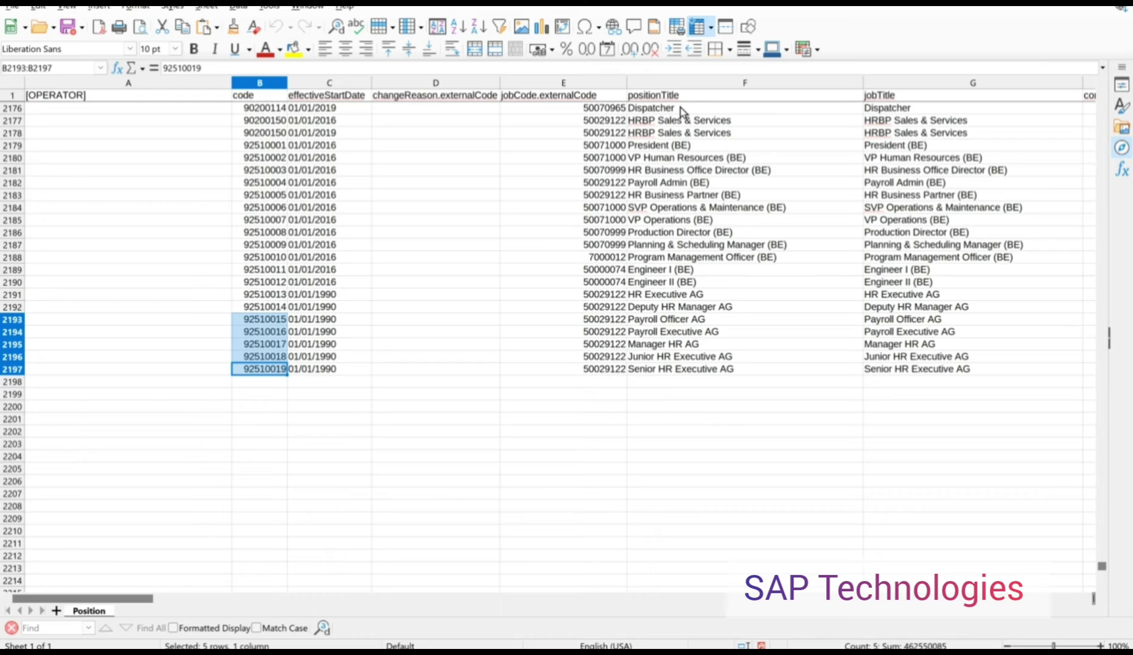
{"action": "key", "text": "Down"}
{"action": "key", "text": "Down"}
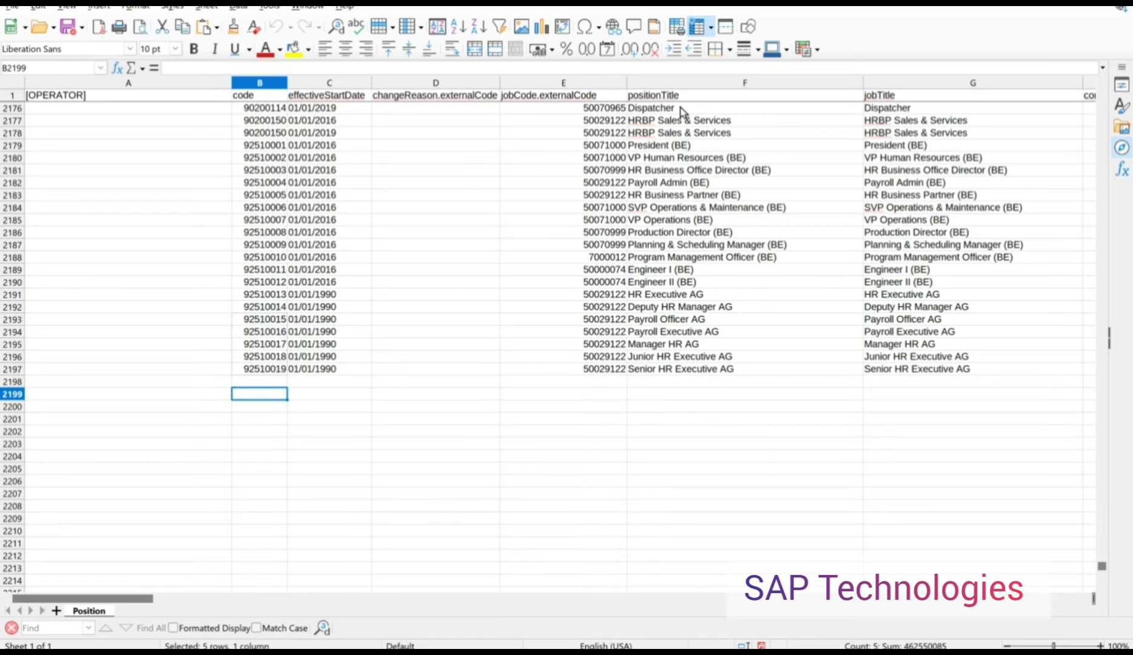
{"action": "key", "text": "Up"}
{"action": "key", "text": "ctrl+v"}
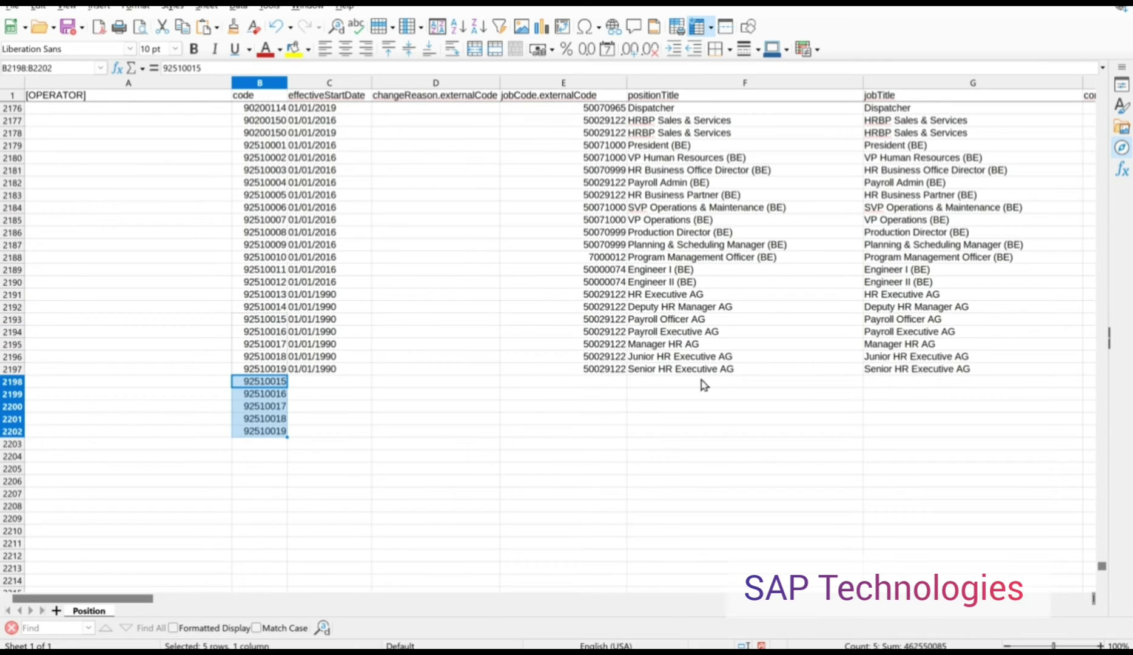
{"action": "left_click", "coordinate": [277, 386]}
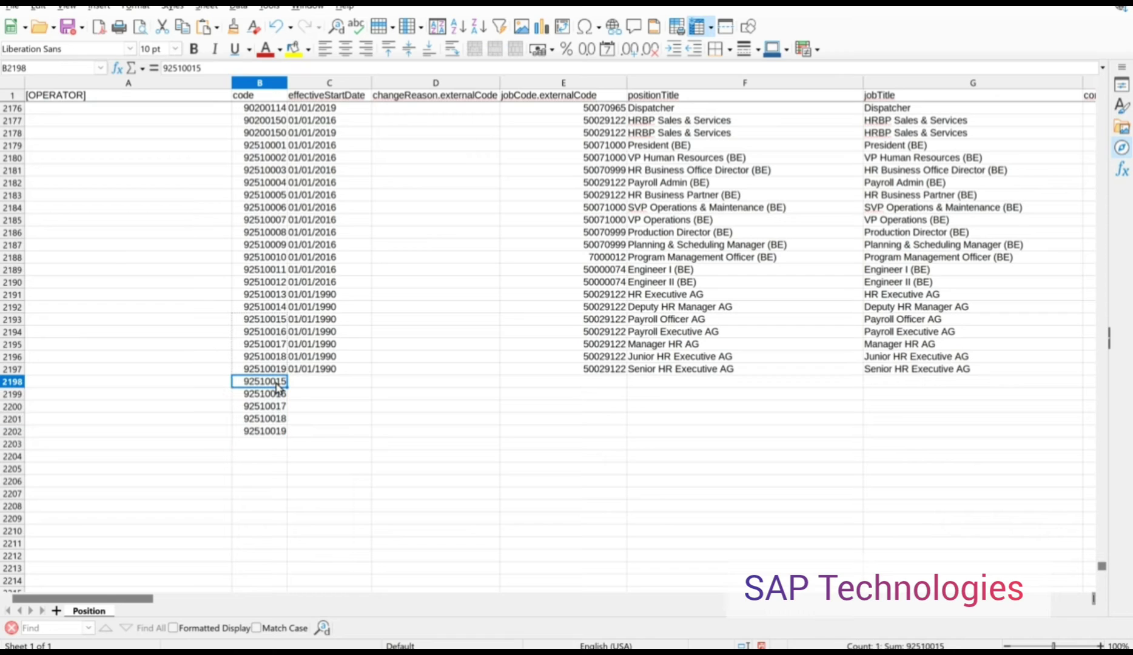
{"action": "key", "text": "ctrl+v"}
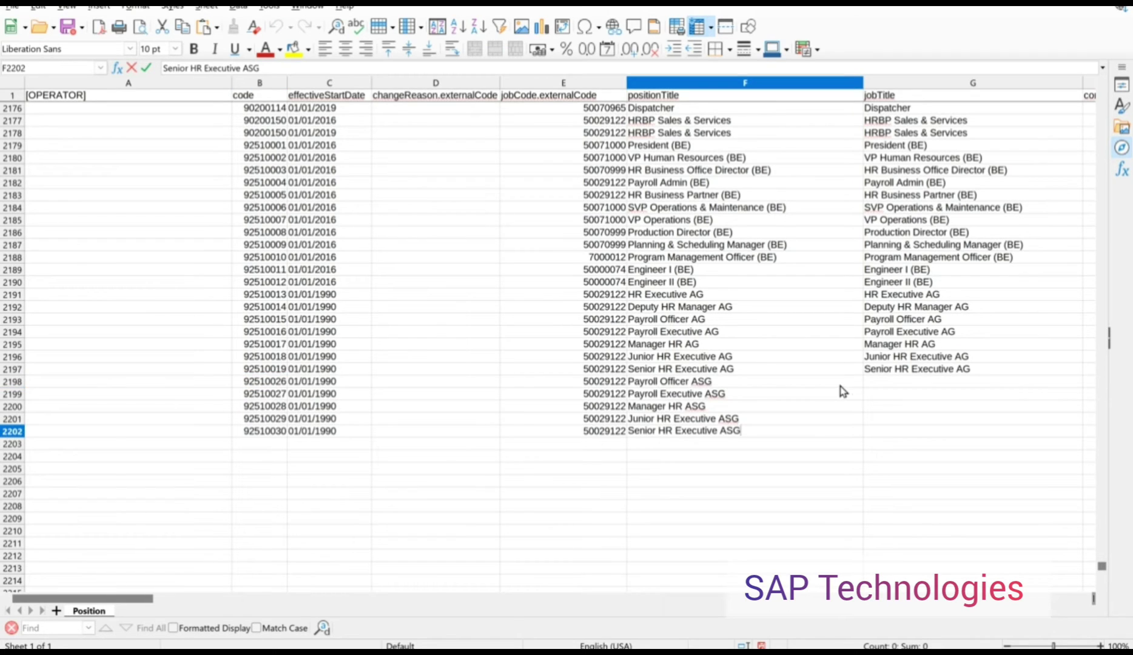
- Copy the five ASG position titles in rows 2198 to 2202 into the jobTitle column of the same rows
{"action": "left_click", "coordinate": [841, 385]}
{"action": "key", "text": "shift+Down"}
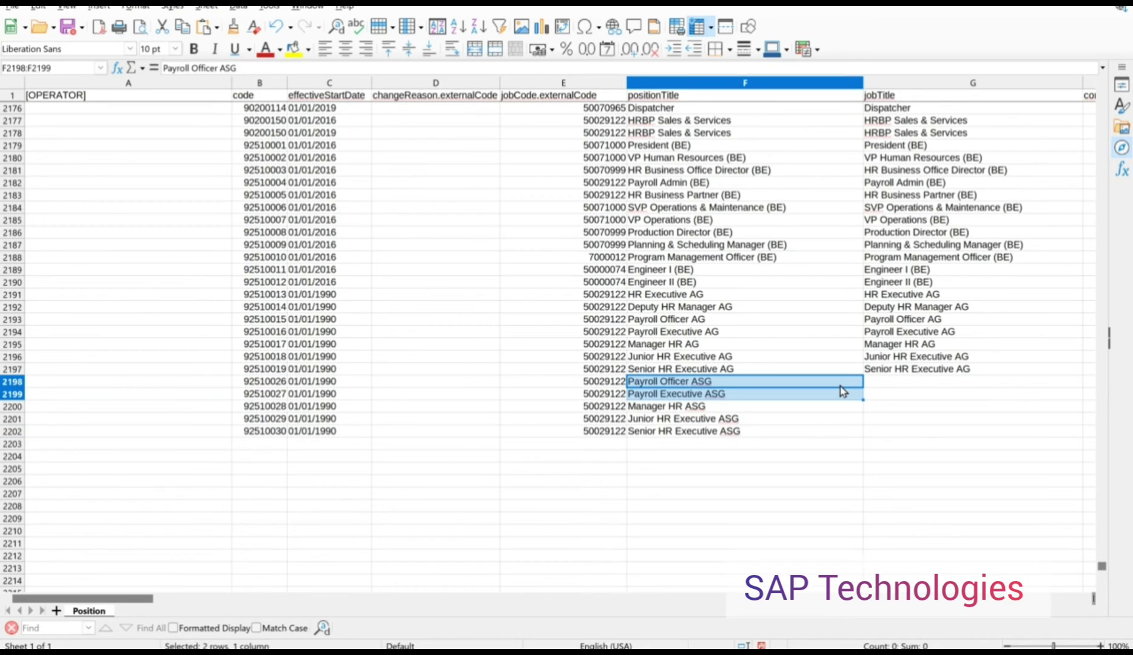
{"action": "key", "text": "shift+Down"}
{"action": "key", "text": "shift+Down"}
{"action": "key", "text": "shift+Down"}
{"action": "key", "text": "ctrl+c"}
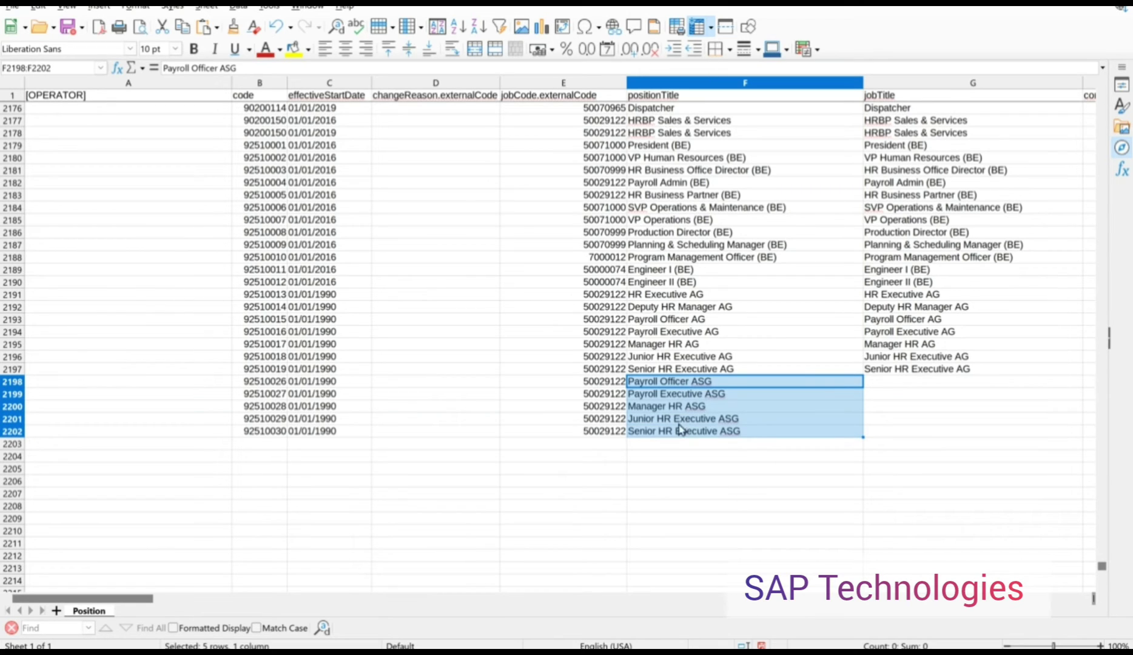
{"action": "left_click", "coordinate": [887, 384]}
{"action": "key", "text": "ctrl+v"}
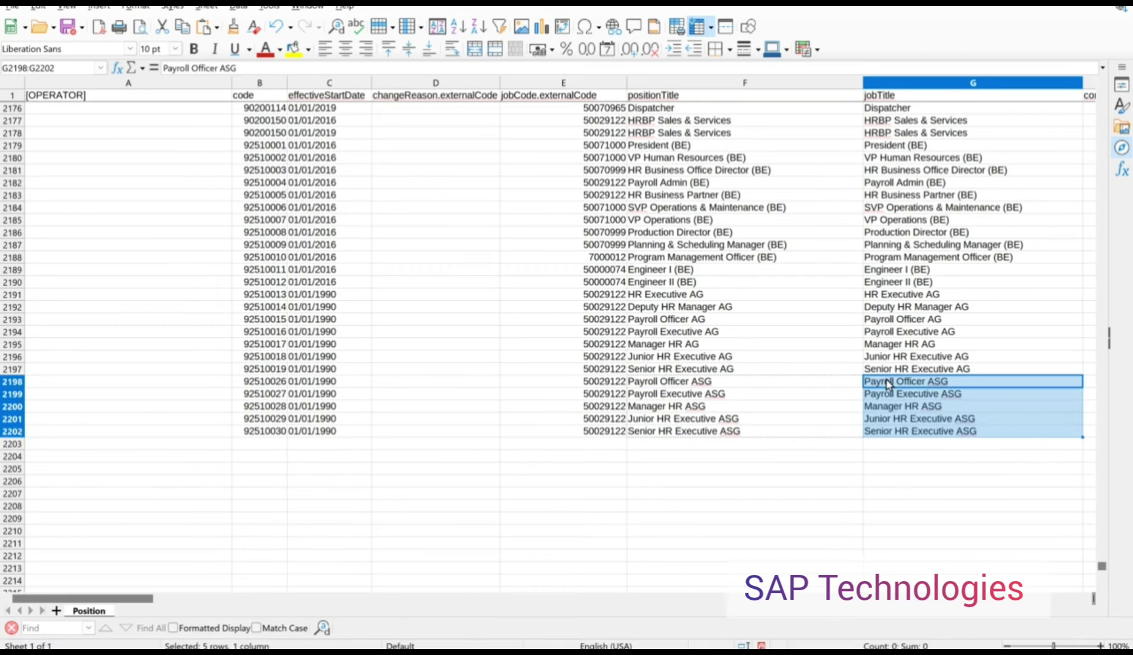
- Fill company.externalCode 4000 from row 2197 down through row 2202 for the five new positions
{"action": "key", "text": "Right"}
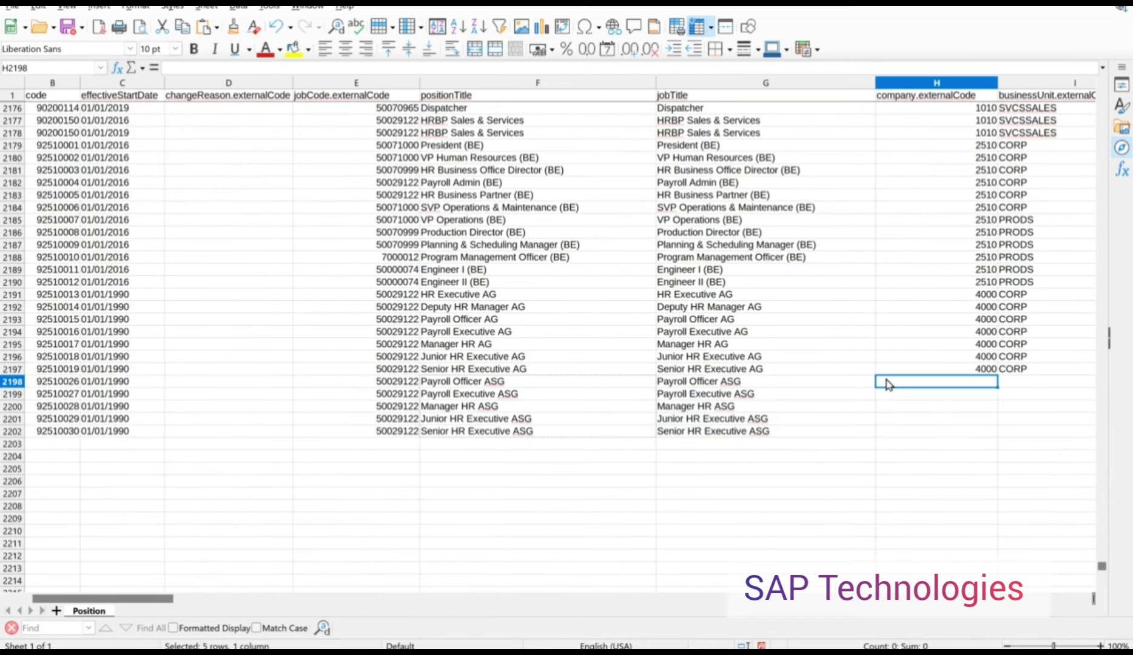
{"action": "scroll", "coordinate": [888, 384], "scroll_direction": "right", "scroll_amount": 2}
{"action": "key", "text": "Up"}
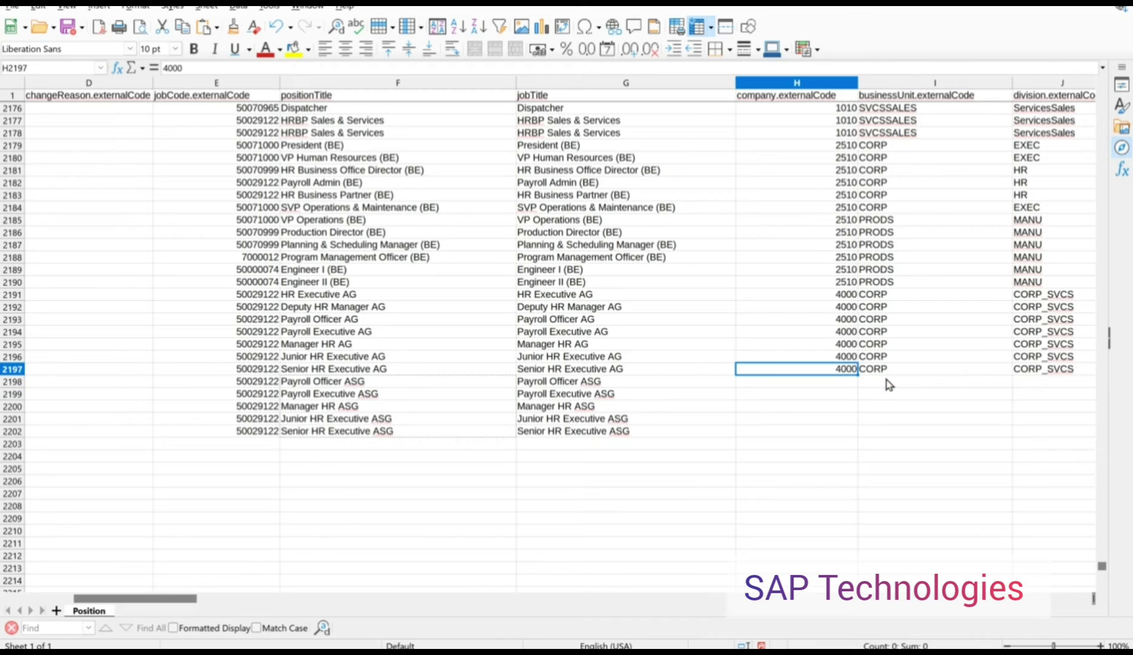
{"action": "key", "text": "shift+Down"}
{"action": "key", "text": "shift+Down"}
{"action": "key", "text": "shift+Down"}
{"action": "key", "text": "shift+Down"}
{"action": "key", "text": "shift+Down"}
{"action": "key", "text": "ctrl+d"}
- Fill businessUnit.externalCode CORP from row 2197 down through row 2202
{"action": "key", "text": "Right"}
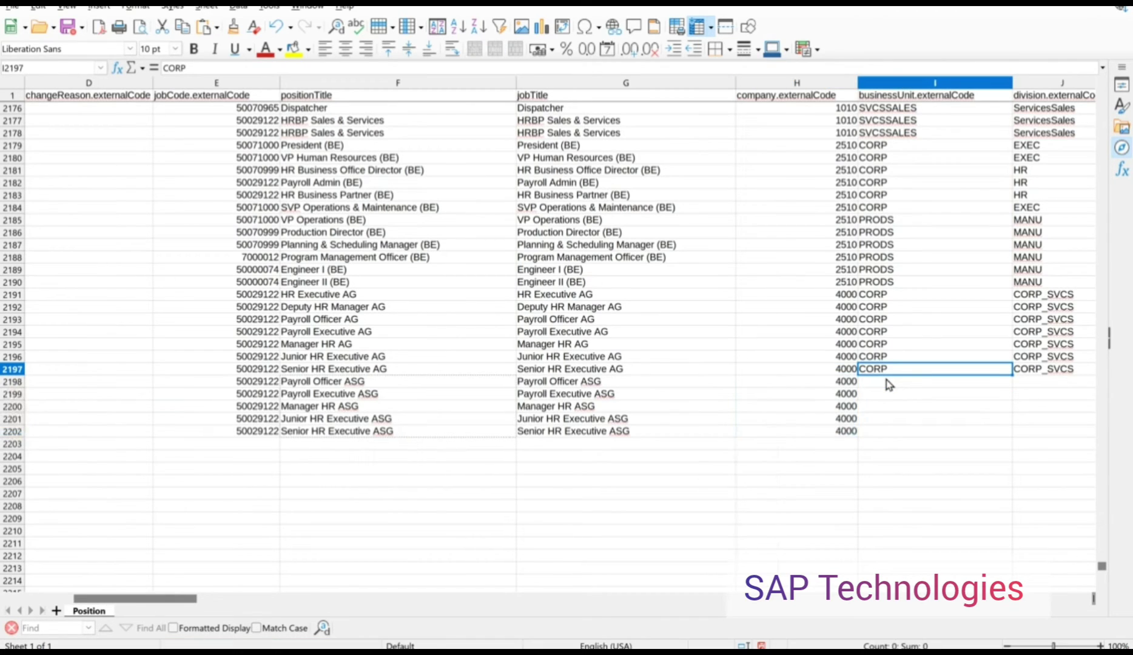
{"action": "key", "text": "shift+Down"}
{"action": "key", "text": "shift+Down"}
{"action": "key", "text": "shift+Down"}
{"action": "key", "text": "shift+Down"}
{"action": "key", "text": "shift+Down"}
{"action": "key", "text": "ctrl+d"}
- Fill division.externalCode CORP_SVCS from row 2197 down through row 2202
{"action": "key", "text": "Right"}
{"action": "key", "text": "shift+Down"}
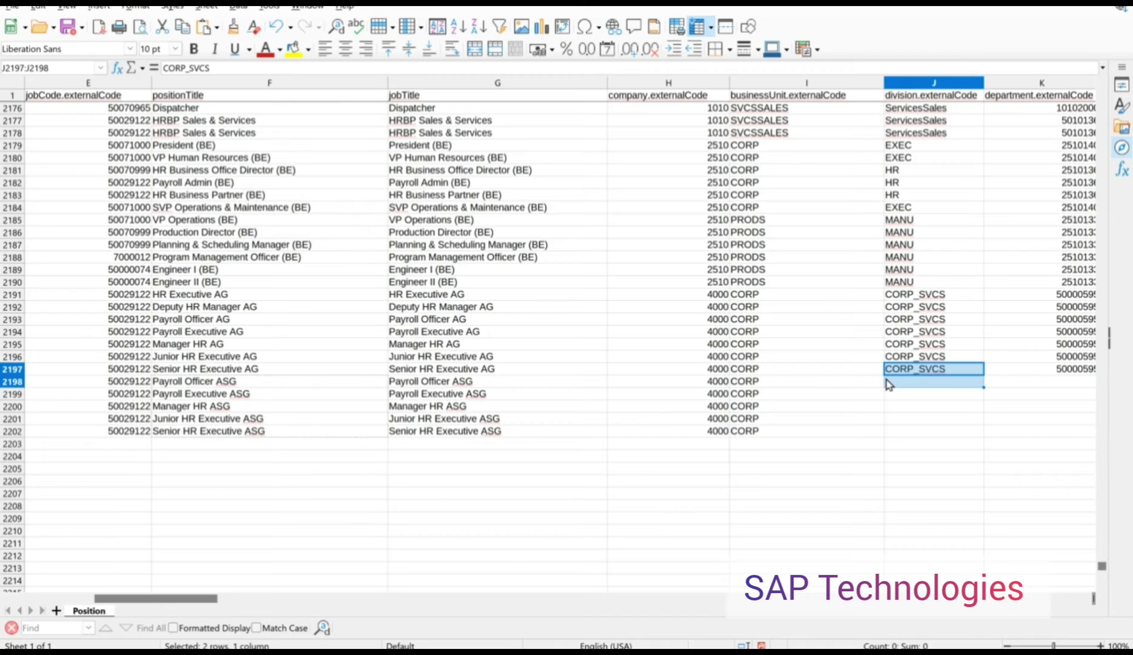
{"action": "key", "text": "Left"}
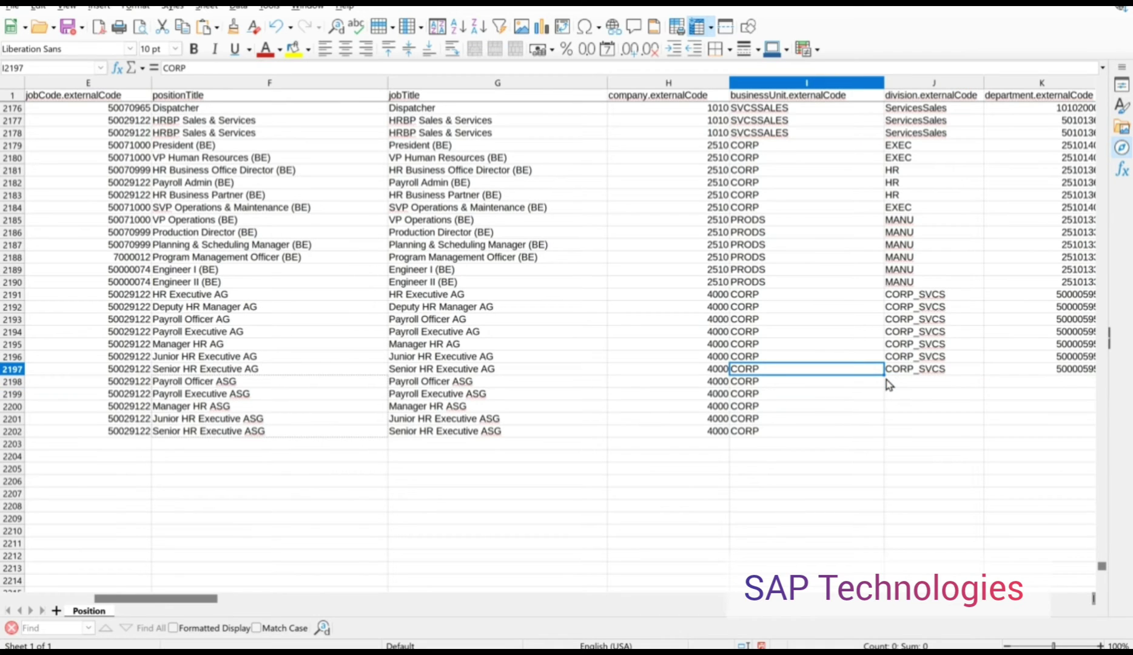
{"action": "key", "text": "Right"}
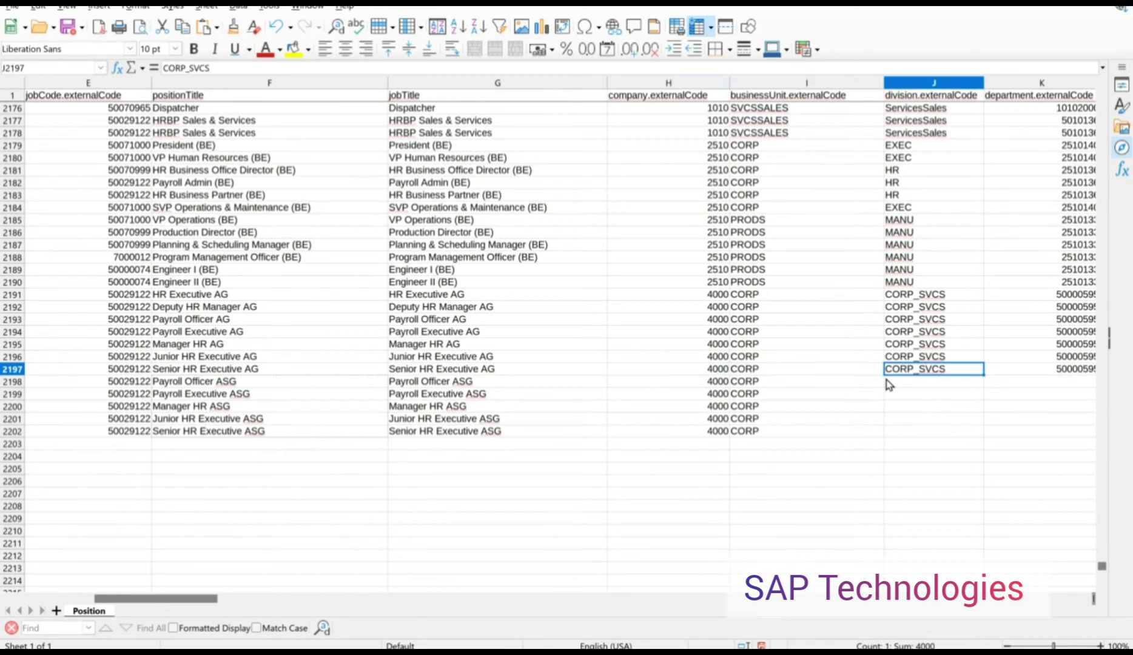
{"action": "key", "text": "shift+Down"}
{"action": "key", "text": "shift+Down"}
{"action": "key", "text": "shift+Down"}
{"action": "key", "text": "shift+Down"}
{"action": "key", "text": "shift+Down"}
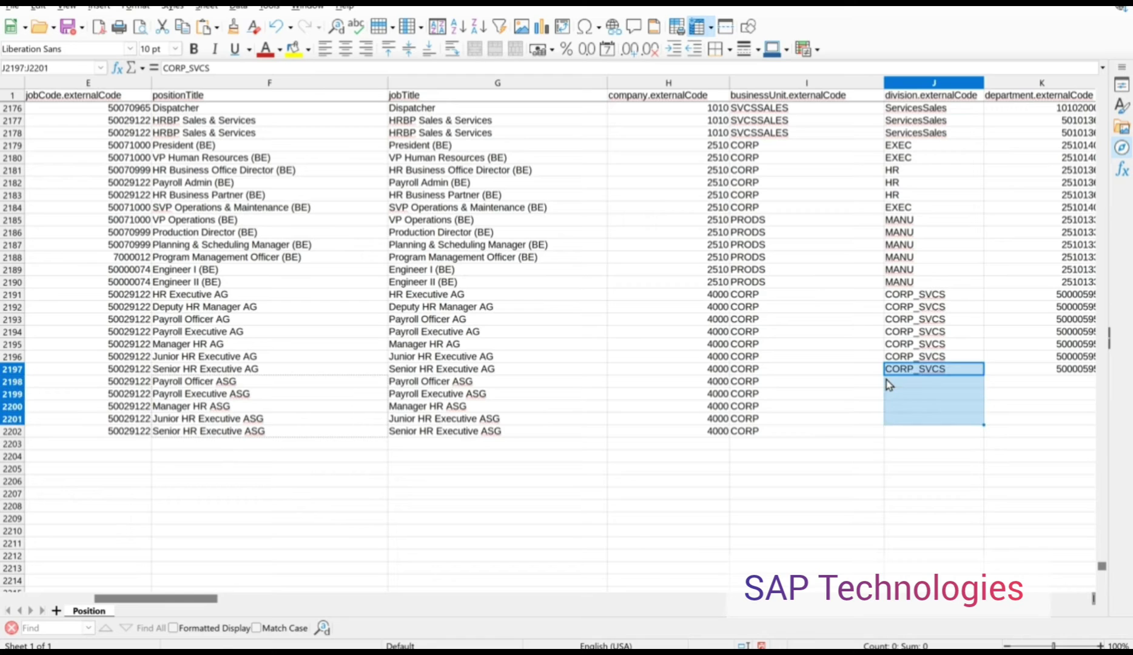
{"action": "key", "text": "ctrl+d"}
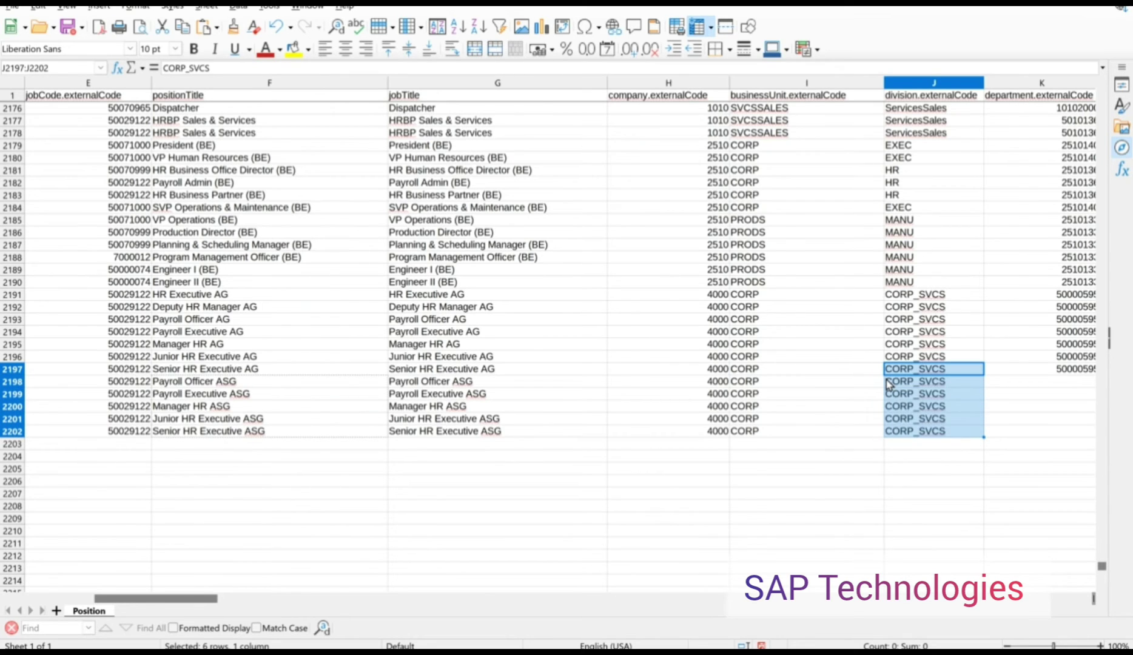
- Fill department.externalCode 50000595 from row 2197 down through row 2202
{"action": "key", "text": "Right"}
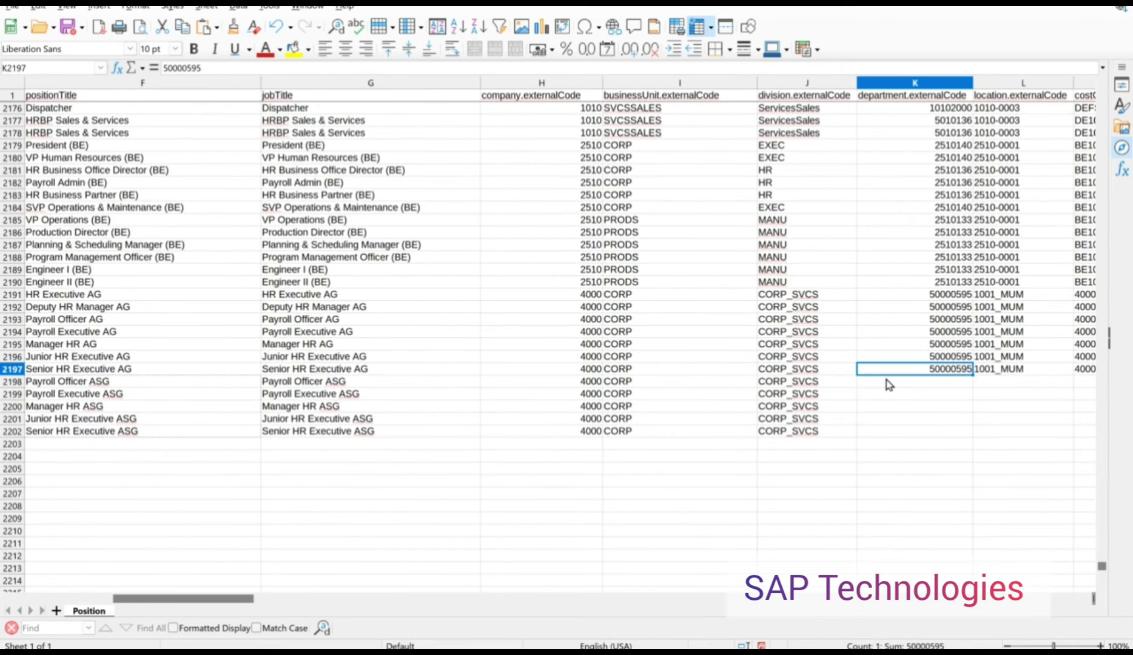
{"action": "key", "text": "shift+Down"}
{"action": "key", "text": "shift+Down"}
{"action": "key", "text": "shift+Down"}
{"action": "key", "text": "shift+Down"}
{"action": "key", "text": "shift+Down"}
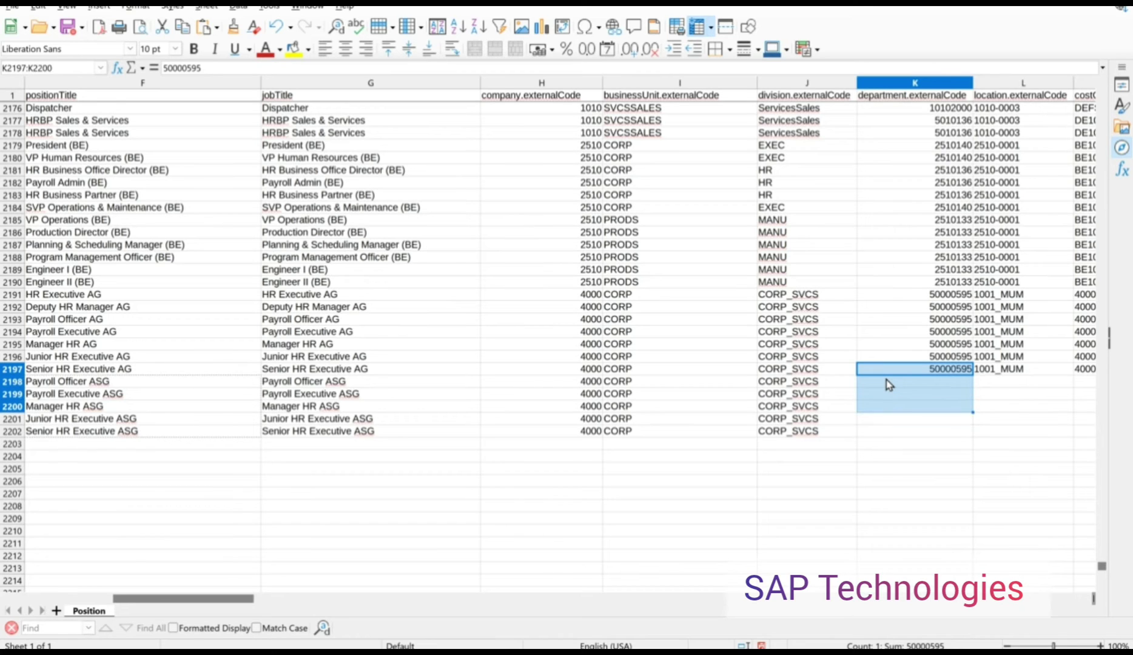
{"action": "key", "text": "ctrl+d"}
- Fill location.externalCode 1001_MUM from row 2197 down through row 2202
{"action": "key", "text": "Right"}
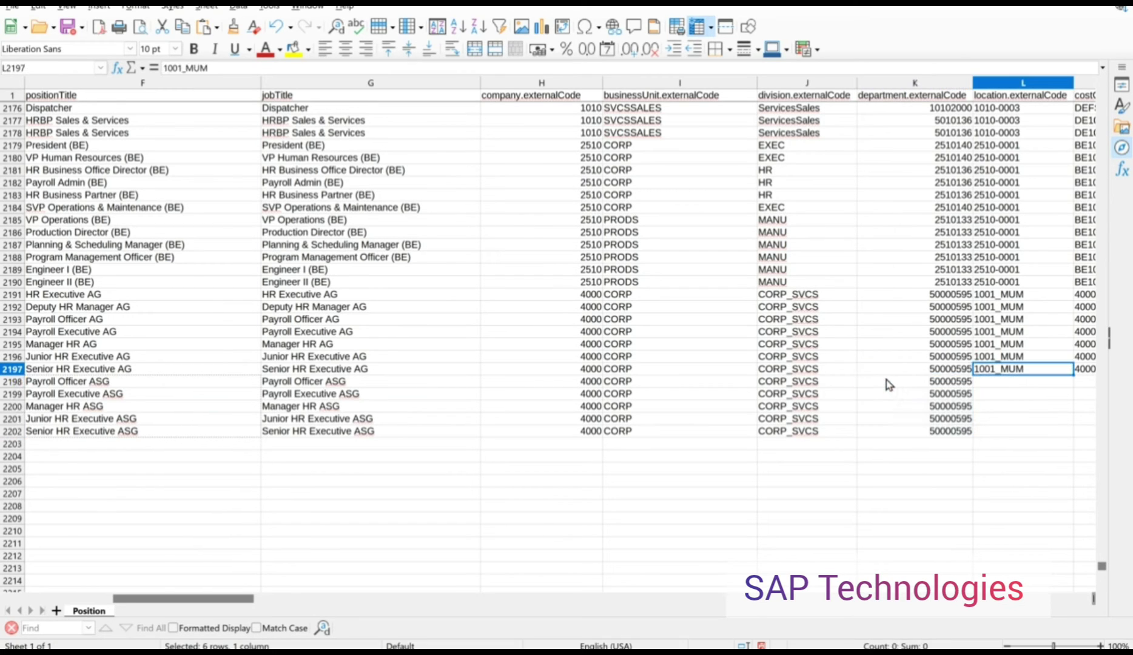
{"action": "key", "text": "Right"}
{"action": "key", "text": "Left"}
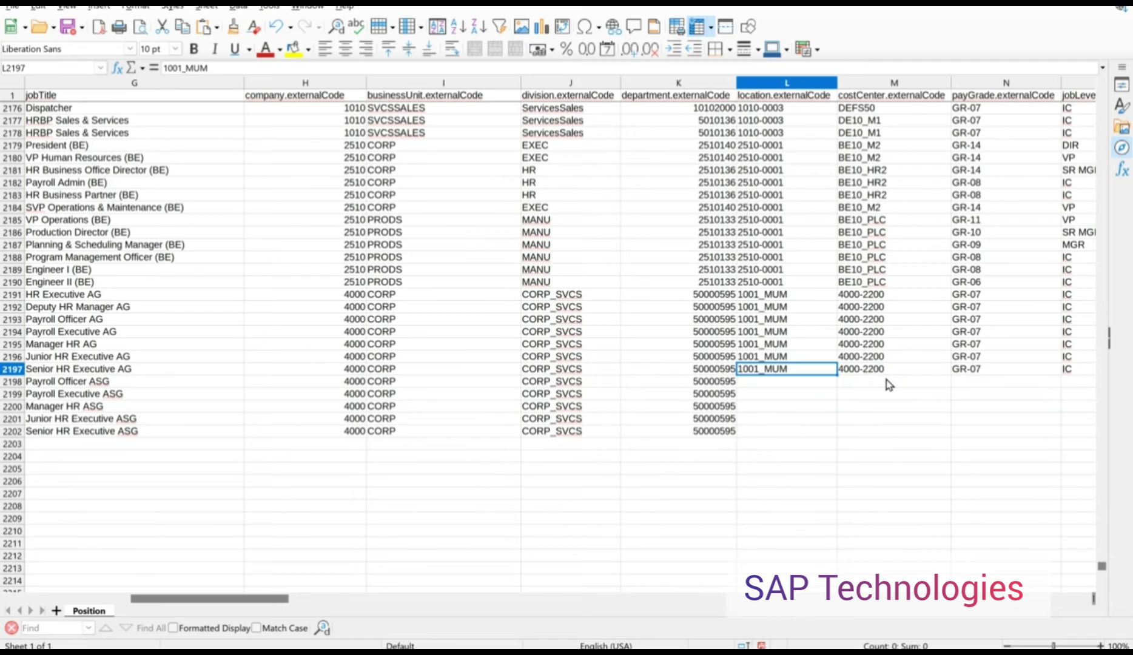
{"action": "key", "text": "shift+Down"}
{"action": "key", "text": "shift+Down"}
{"action": "key", "text": "shift+Down"}
{"action": "key", "text": "shift+Down"}
{"action": "key", "text": "shift+Down"}
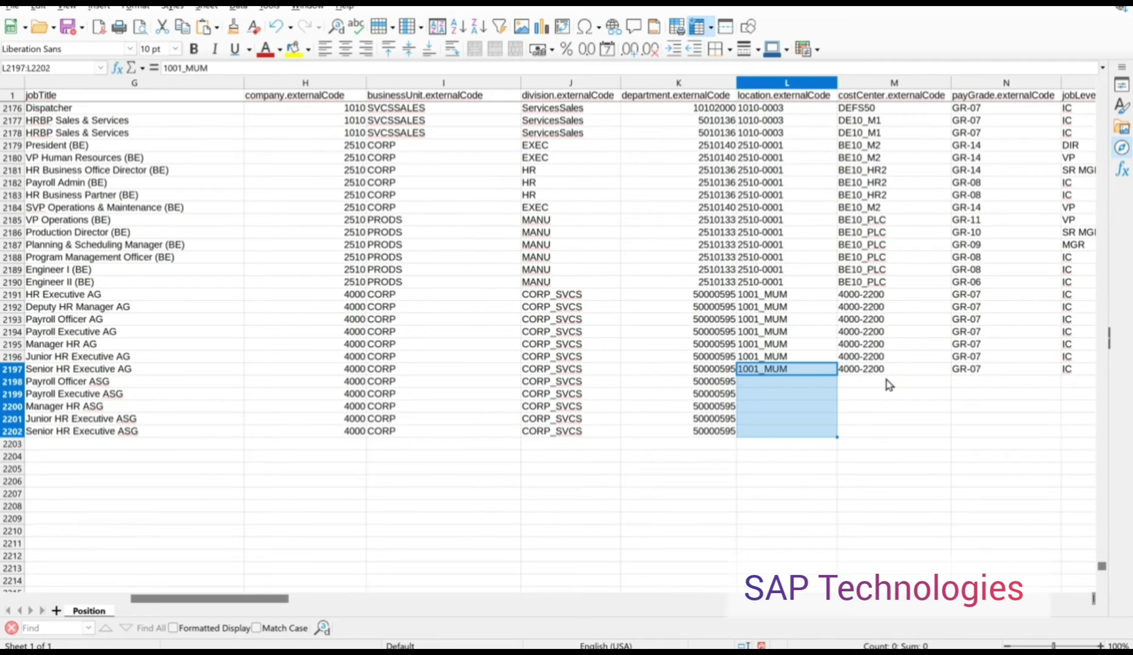
{"action": "key", "text": "ctrl+d"}
- Fill costCenter.externalCode 4000-2200 from row 2197 down through row 2202
{"action": "key", "text": "Right"}
{"action": "key", "text": "shift+Down"}
{"action": "key", "text": "shift+Down"}
{"action": "key", "text": "shift+Down"}
{"action": "key", "text": "shift+Down"}
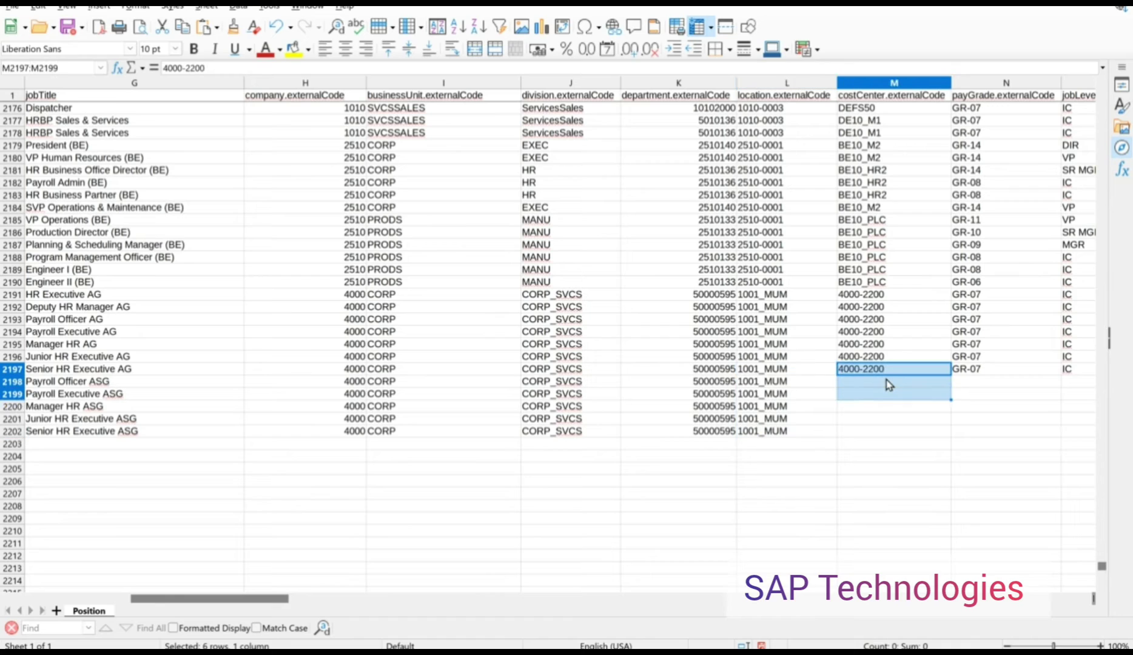
{"action": "key", "text": "shift+Down"}
{"action": "key", "text": "ctrl+d"}
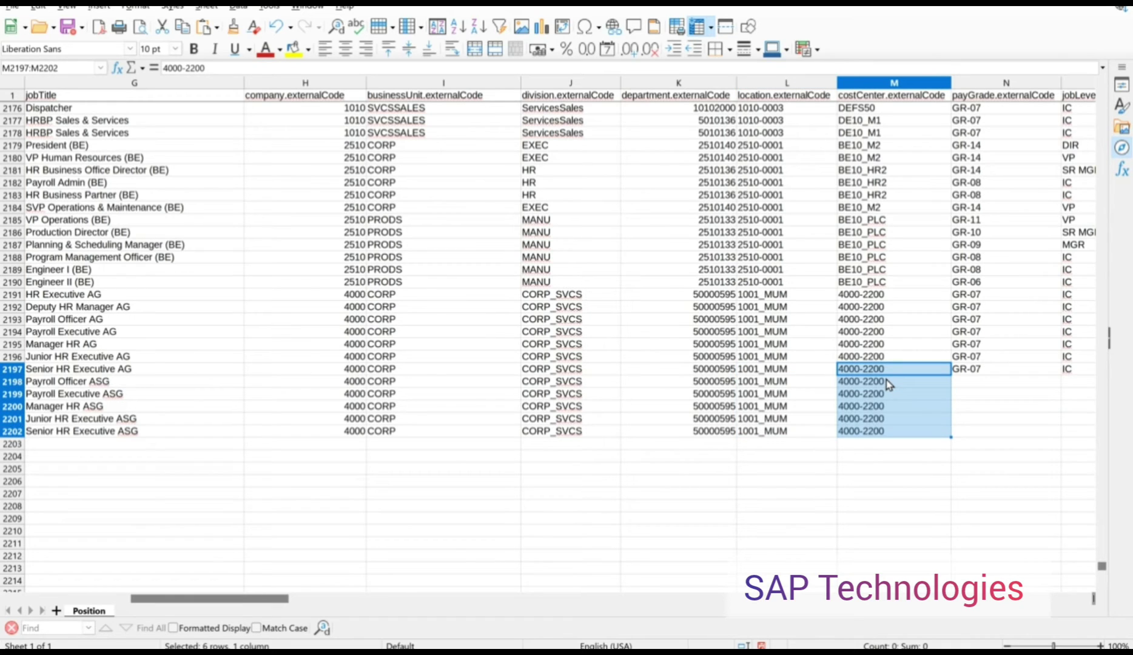
- Fill payGrade.externalCode GR-07 from row 2197 down through row 2202
{"action": "key", "text": "Right"}
{"action": "key", "text": "shift+Down"}
{"action": "key", "text": "shift+Down"}
{"action": "key", "text": "shift+Down"}
{"action": "key", "text": "shift+Down"}
{"action": "key", "text": "shift+Down"}
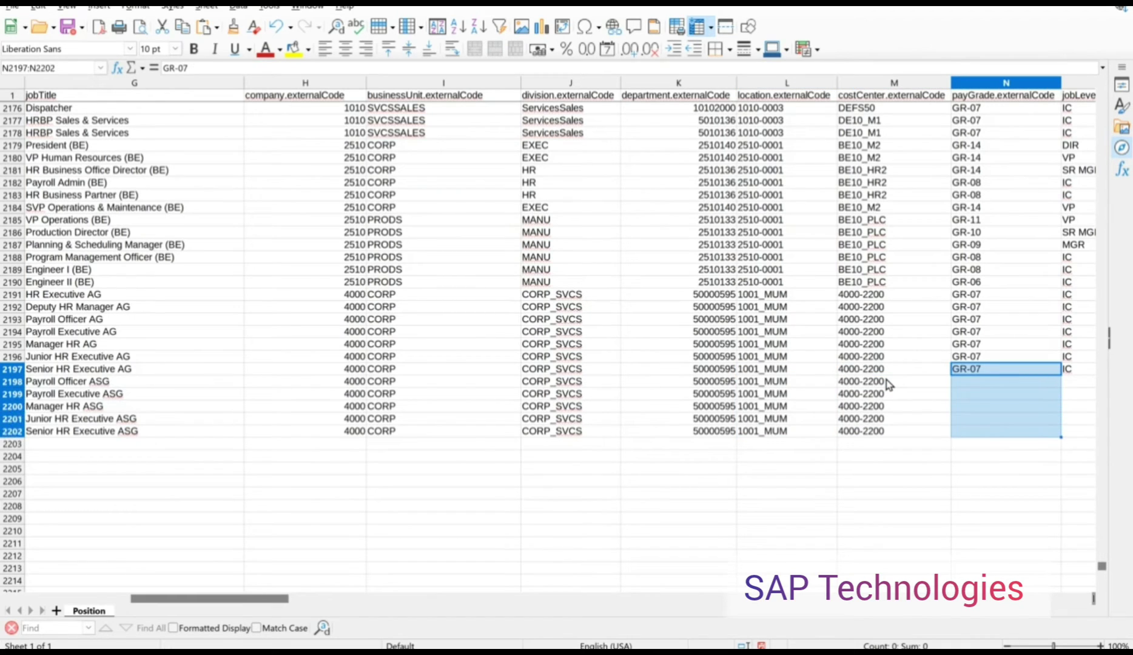
{"action": "key", "text": "ctrl+d"}
- Fill jobLevel.externalCode IC from row 2197 down through row 2202
{"action": "key", "text": "Right"}
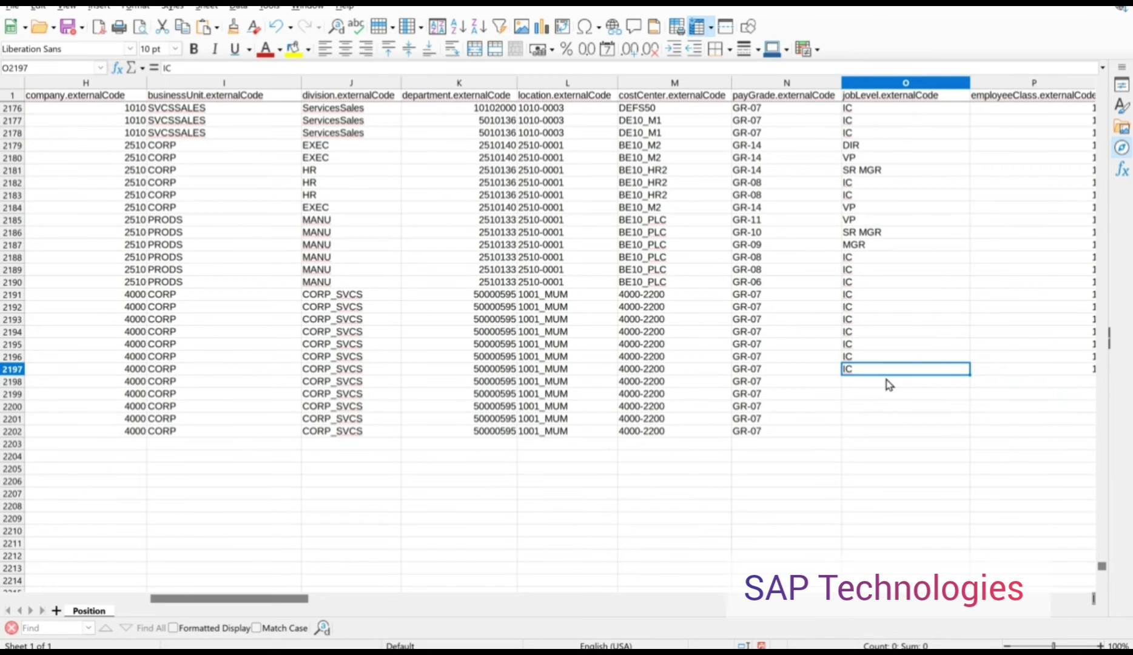
{"action": "key", "text": "shift+Down"}
{"action": "key", "text": "shift+Down"}
{"action": "key", "text": "shift+Down"}
{"action": "key", "text": "shift+Down"}
{"action": "key", "text": "shift+Down"}
{"action": "key", "text": "ctrl+d"}
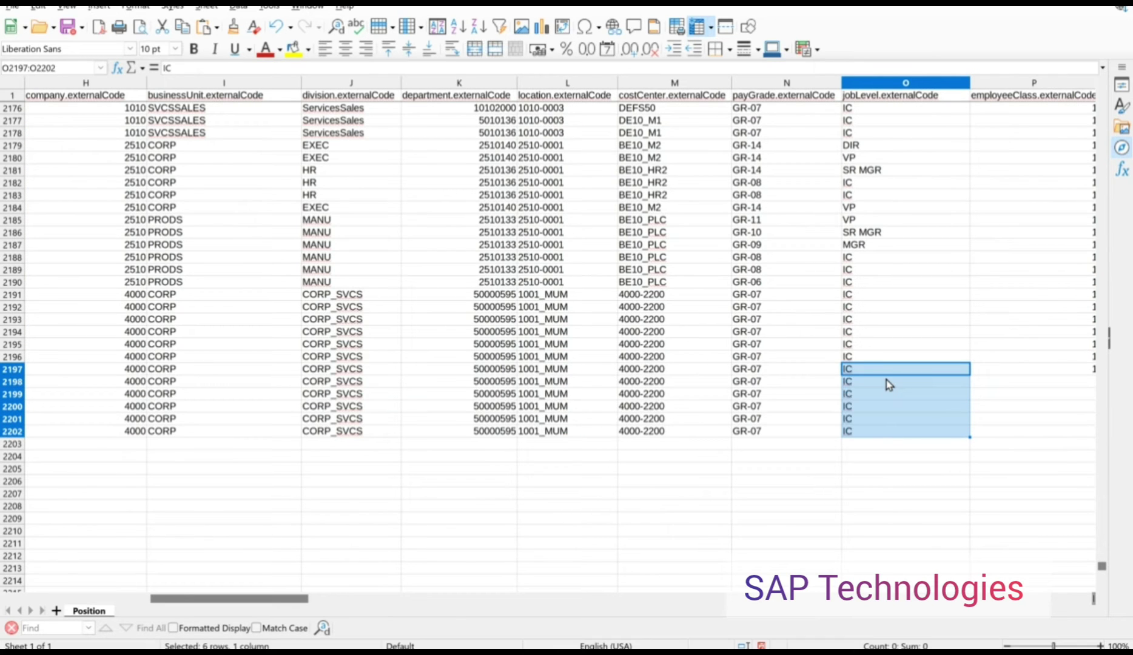
- Fill employeeClass.externalCode 1 from row 2197 down through row 2202
{"action": "key", "text": "Right"}
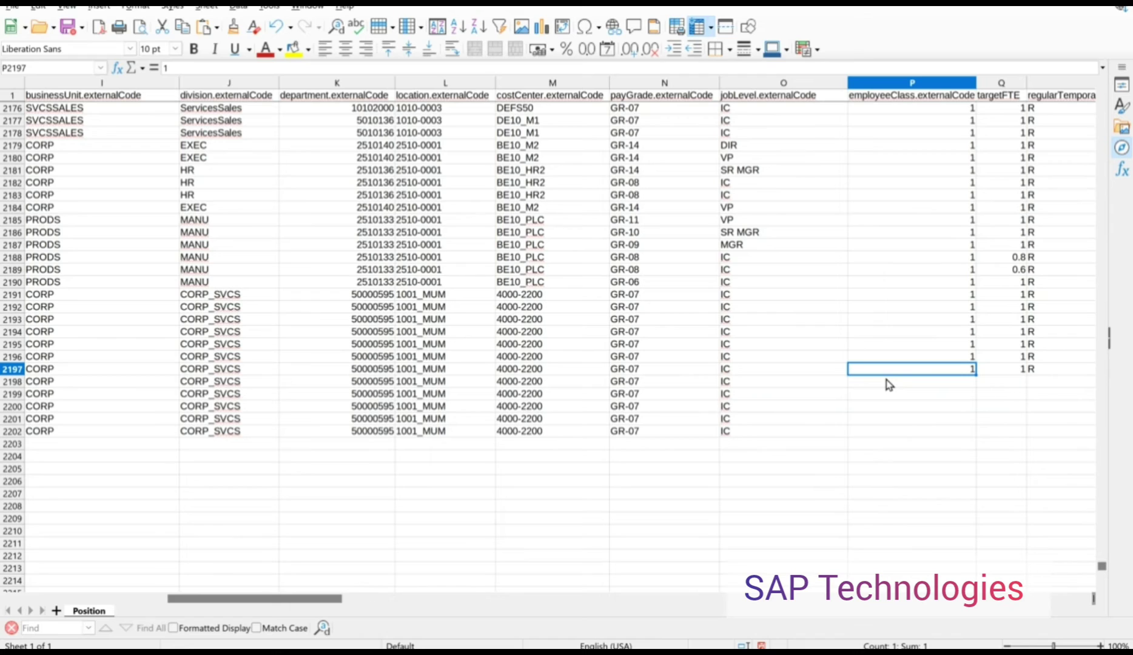
{"action": "key", "text": "shift+Down"}
{"action": "key", "text": "shift+Down"}
{"action": "key", "text": "shift+Down"}
{"action": "key", "text": "shift+Down"}
{"action": "key", "text": "shift+Down"}
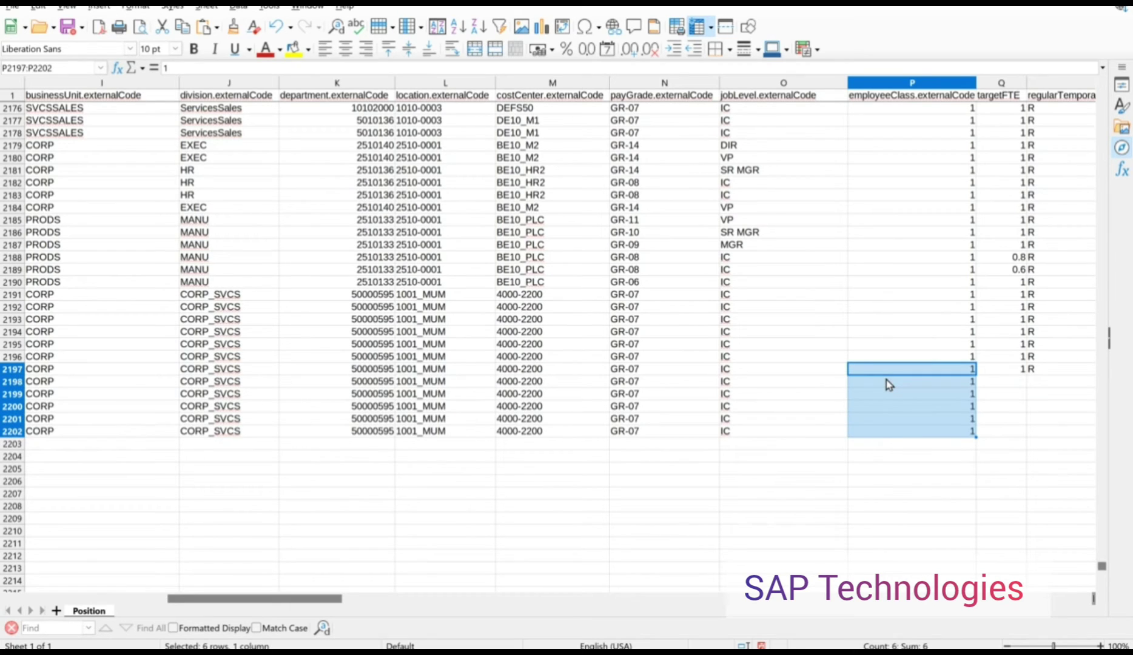
- Fill the targetFTE value 1 from row 2197 down through row 2202
{"action": "key", "text": "Right"}
{"action": "key", "text": "shift+Down"}
{"action": "key", "text": "shift+Down"}
{"action": "key", "text": "shift+Down"}
{"action": "key", "text": "shift+Down"}
{"action": "key", "text": "shift+Down"}
{"action": "key", "text": "ctrl+d"}
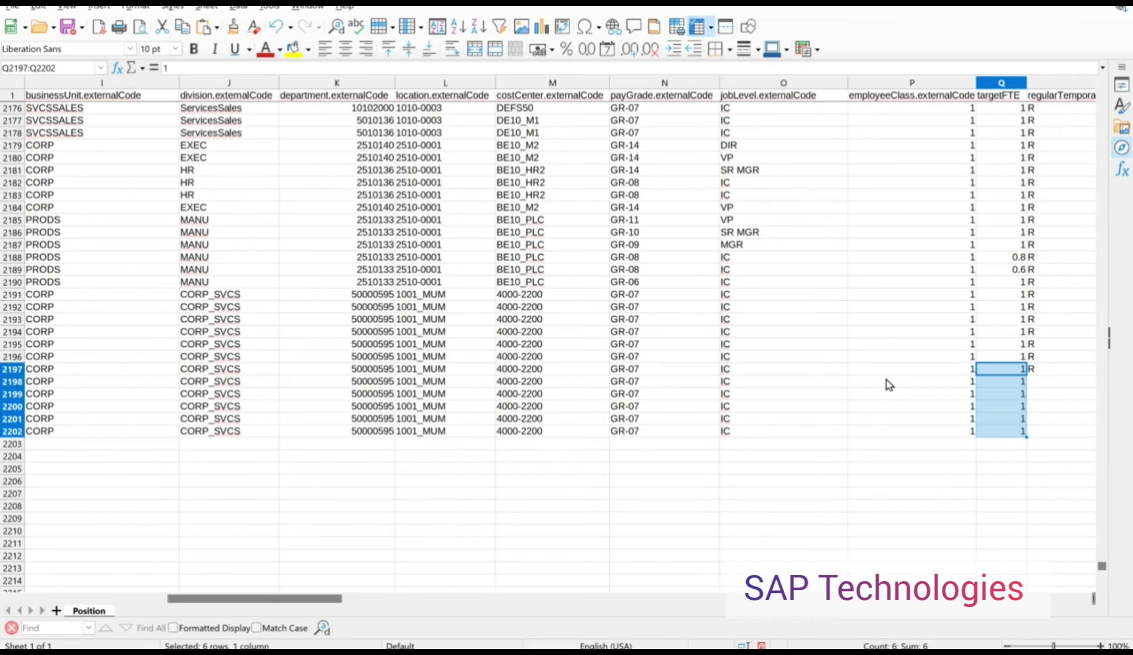
- Fill the regularTemporary.externalCode value R from row 2197 down through row 2202
{"action": "key", "text": "Right"}
{"action": "key", "text": "shift+Down"}
{"action": "key", "text": "shift+Down"}
{"action": "key", "text": "shift+Down"}
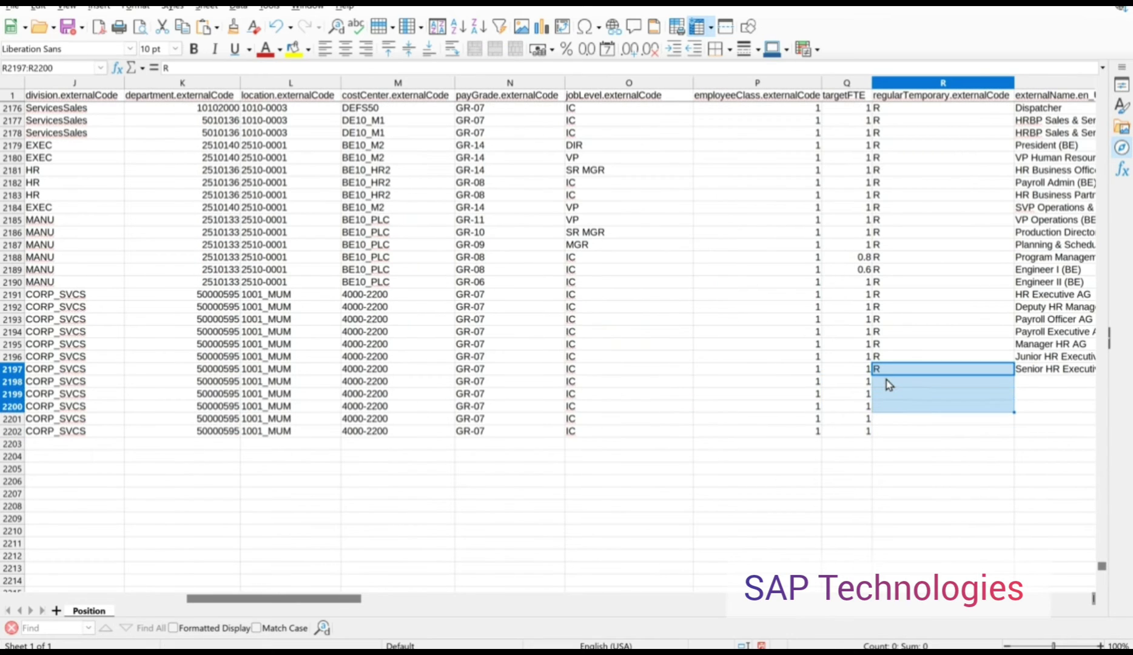
{"action": "key", "text": "shift+Down"}
{"action": "key", "text": "shift+Down"}
{"action": "key", "text": "ctrl+d"}
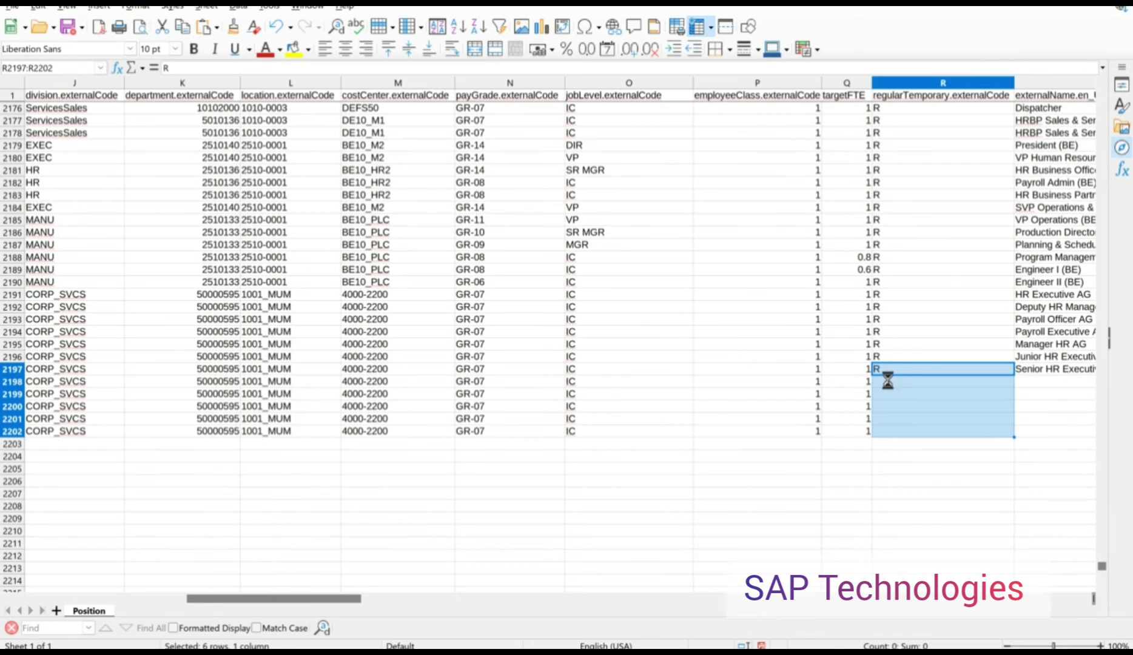
- Copy the five ASG titles in the positionTitle column, rows 2198 to 2202
{"action": "key", "text": "Right"}
{"action": "key", "text": "Down"}
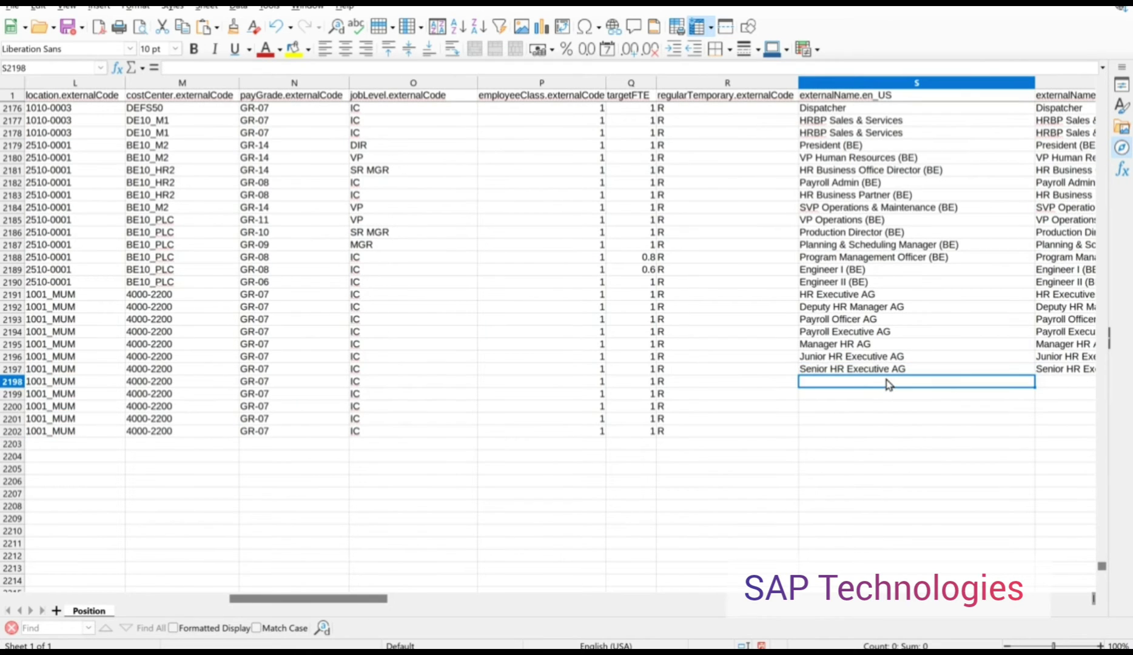
{"action": "key", "text": "Left"}
{"action": "key", "text": "Left"}
{"action": "key", "text": "Left"}
{"action": "key", "text": "Left"}
{"action": "scroll", "coordinate": [887, 384], "scroll_direction": "left", "scroll_amount": 1}
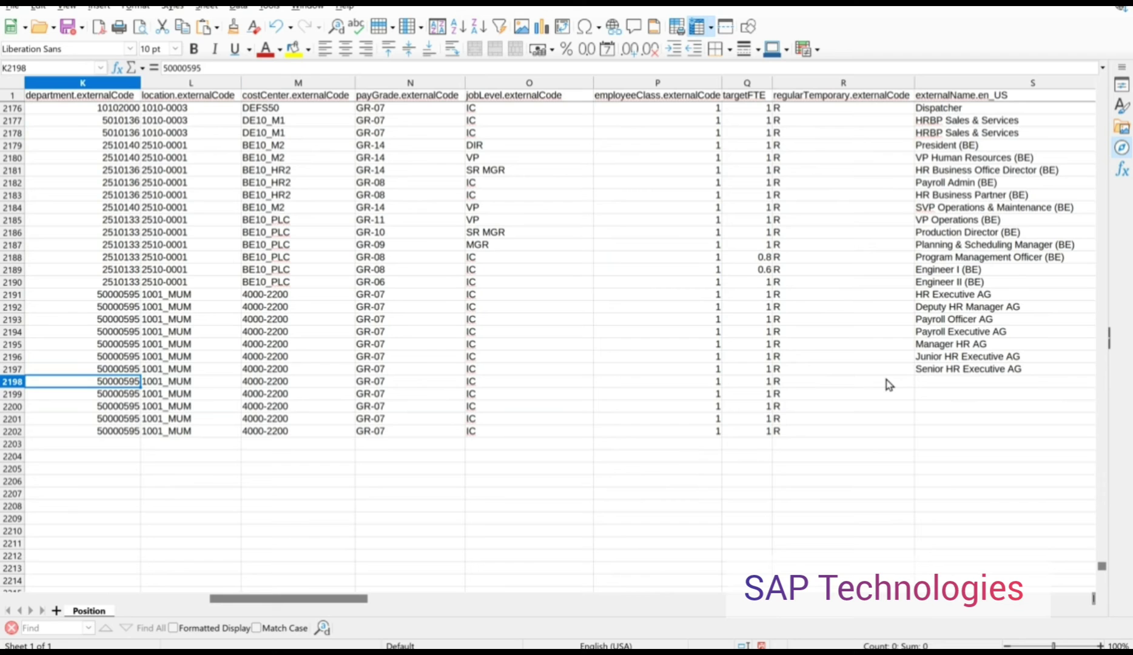
{"action": "key", "text": "Left"}
{"action": "key", "text": "Left"}
{"action": "key", "text": "Left"}
{"action": "key", "text": "Left"}
{"action": "key", "text": "Left"}
{"action": "key", "text": "Left"}
{"action": "key", "text": "Left"}
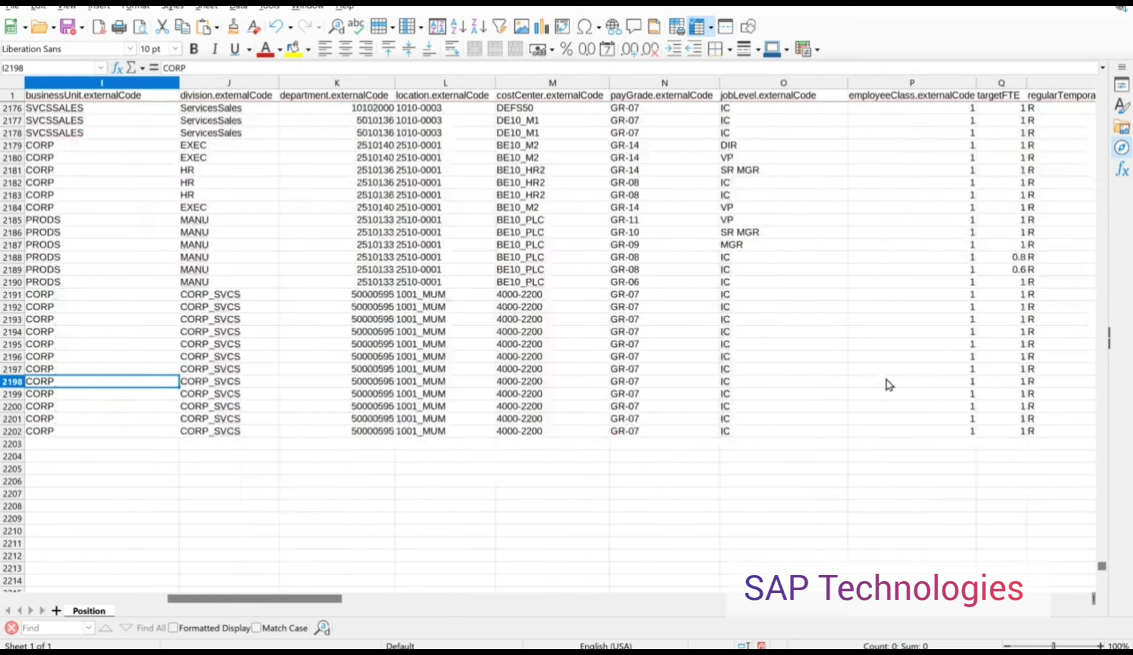
{"action": "key", "text": "Left"}
{"action": "key", "text": "Right"}
{"action": "key", "text": "Right"}
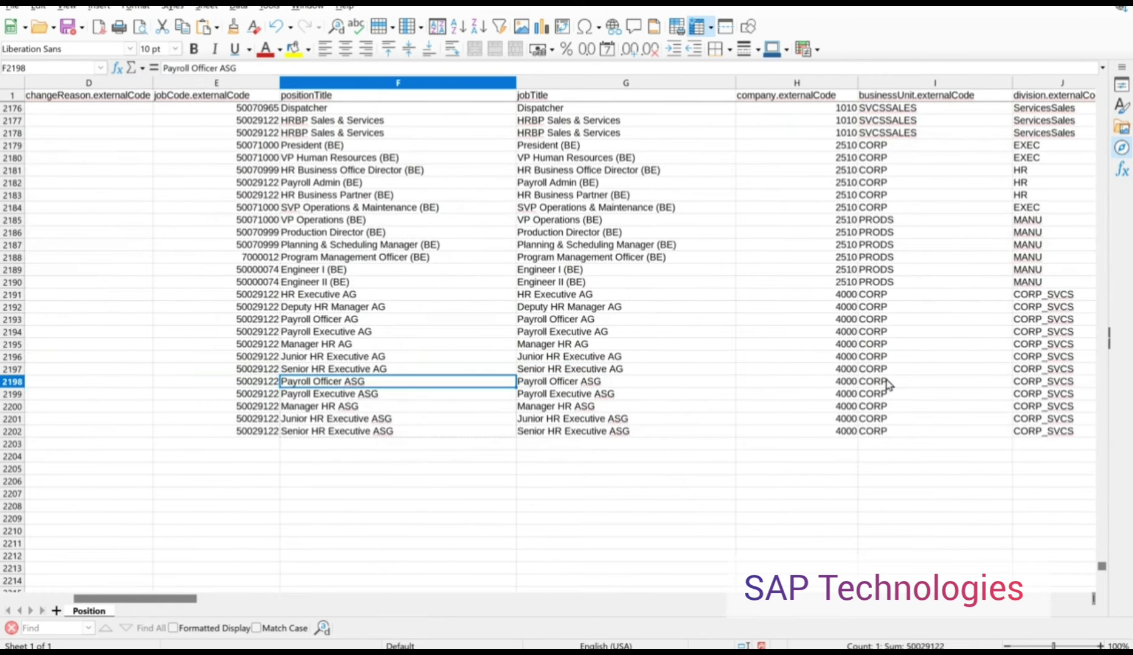
{"action": "key", "text": "shift+Down"}
{"action": "key", "text": "shift+Down"}
{"action": "key", "text": "shift+Down"}
{"action": "key", "text": "shift+Down"}
{"action": "key", "text": "ctrl+c"}
- Paste the copied titles into externalName.en_US, externalName.defaultValue and externalName.en_GB, starting at row 2198
{"action": "key", "text": "Right"}
{"action": "key", "text": "Right"}
{"action": "key", "text": "Right"}
{"action": "key", "text": "Right"}
{"action": "key", "text": "Right"}
{"action": "key", "text": "Right"}
{"action": "key", "text": "Right"}
{"action": "key", "text": "Right"}
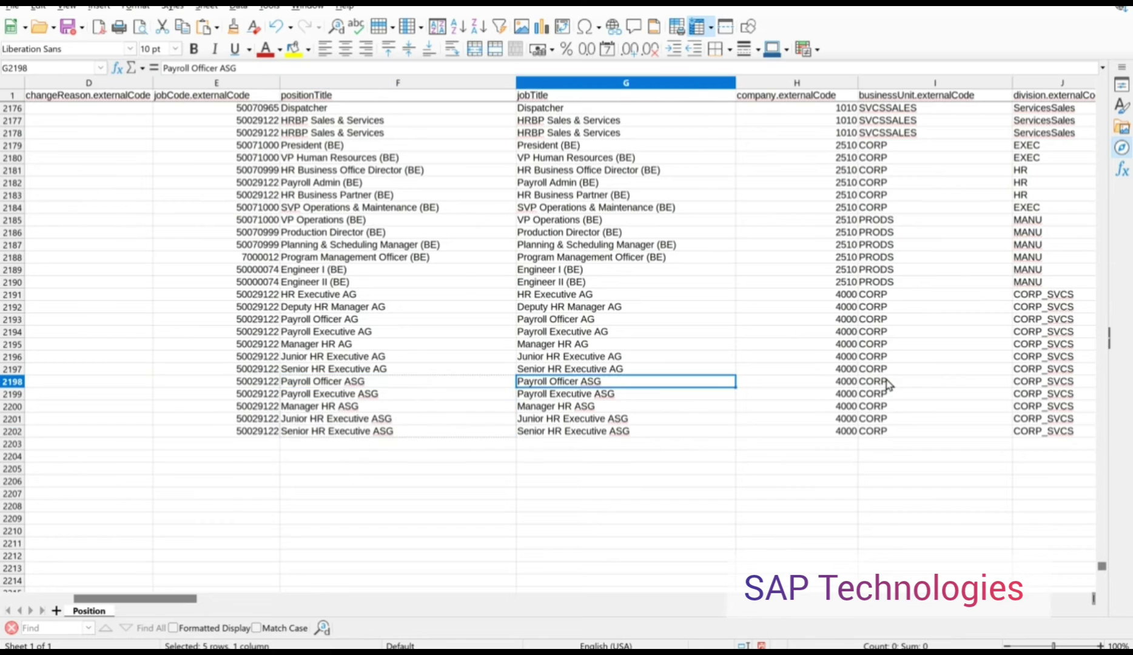
{"action": "key", "text": "Right"}
{"action": "key", "text": "Right"}
{"action": "key", "text": "Right"}
{"action": "key", "text": "Right"}
{"action": "key", "text": "Right"}
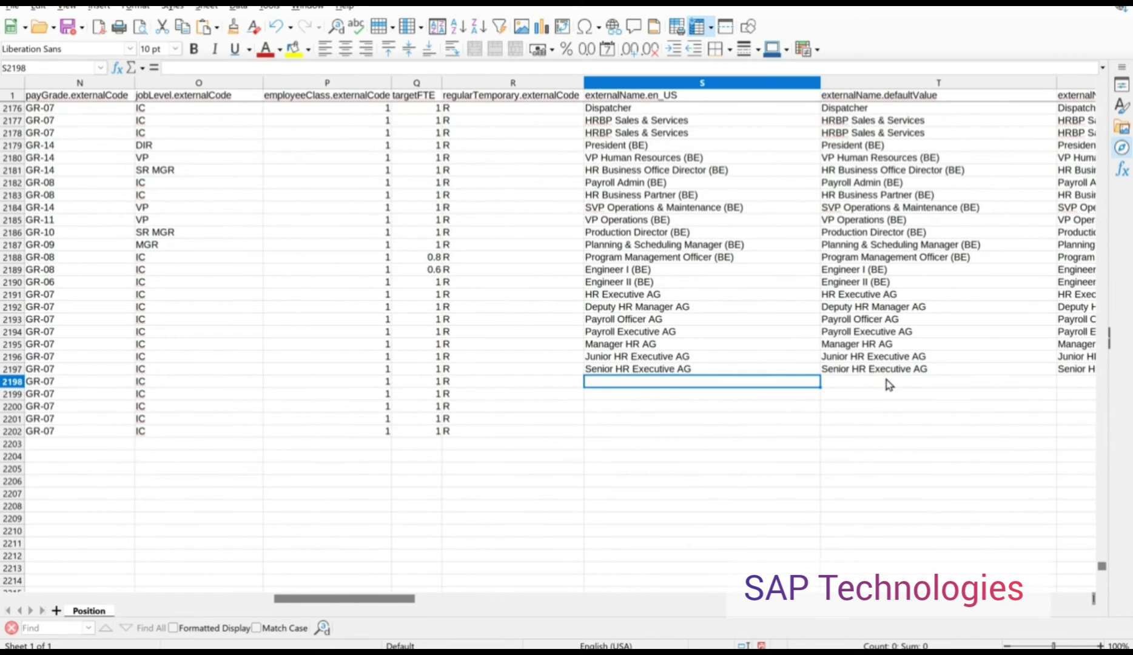
{"action": "key", "text": "ctrl+v"}
{"action": "key", "text": "Right"}
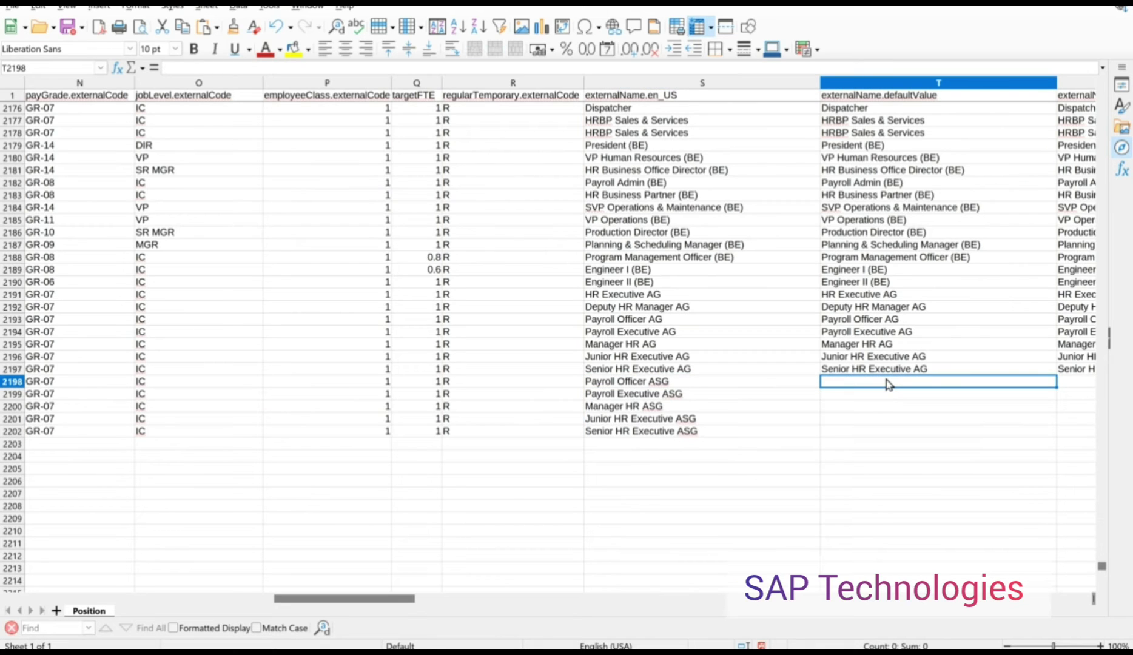
{"action": "key", "text": "ctrl+v"}
{"action": "key", "text": "Right"}
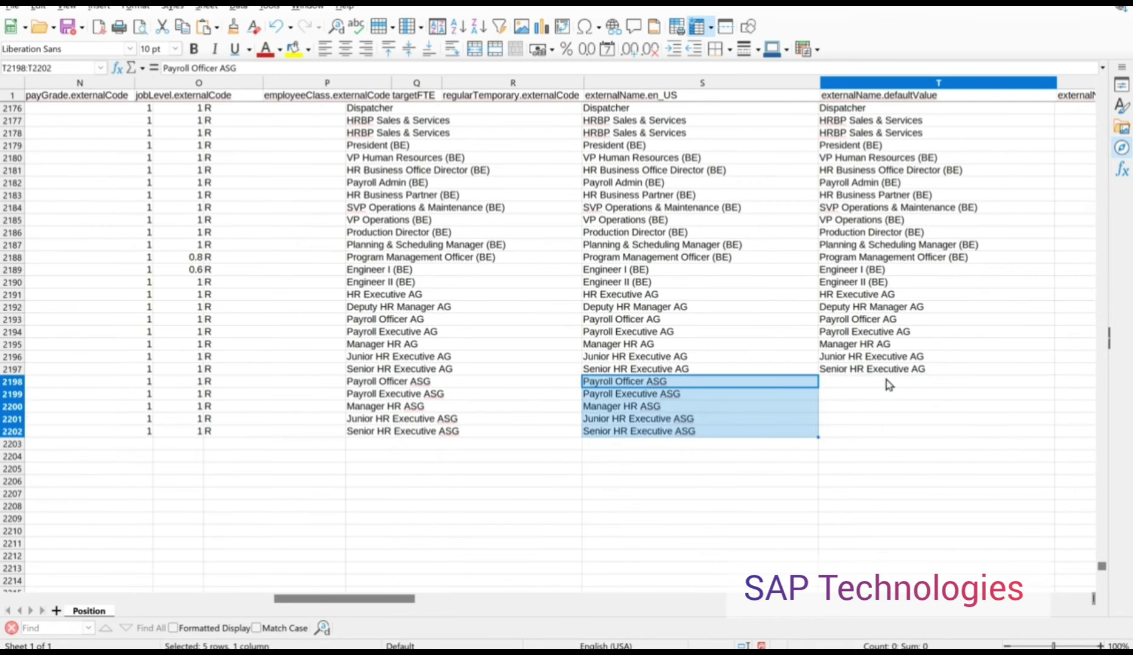
{"action": "key", "text": "ctrl+v"}
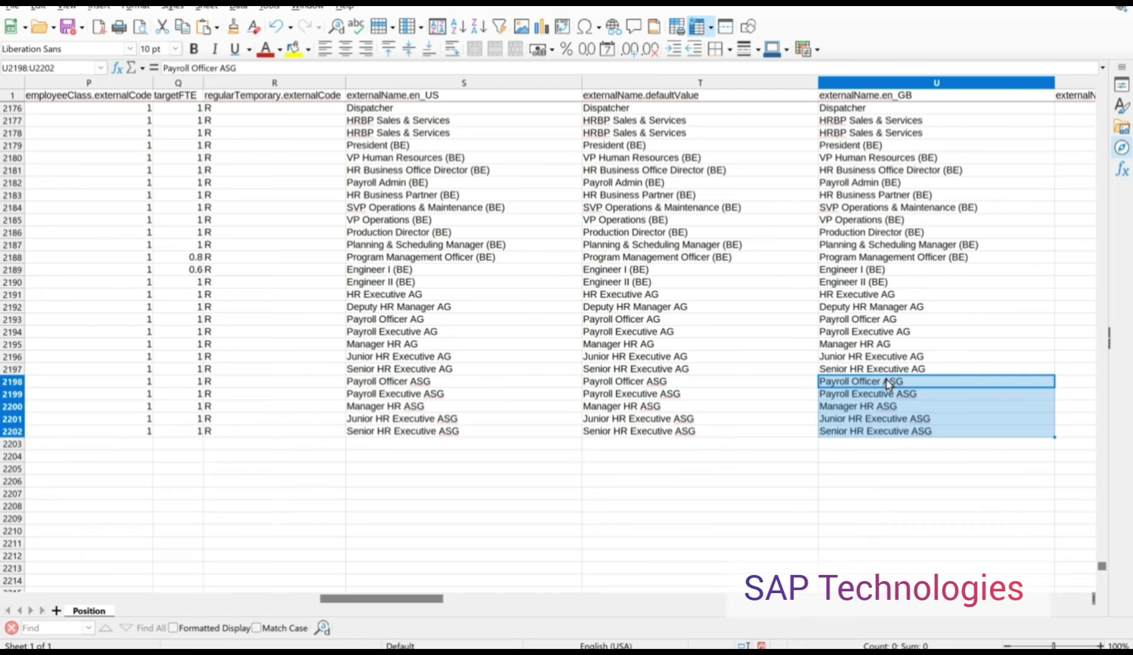
{"action": "key", "text": "Right"}
{"action": "key", "text": "Left"}
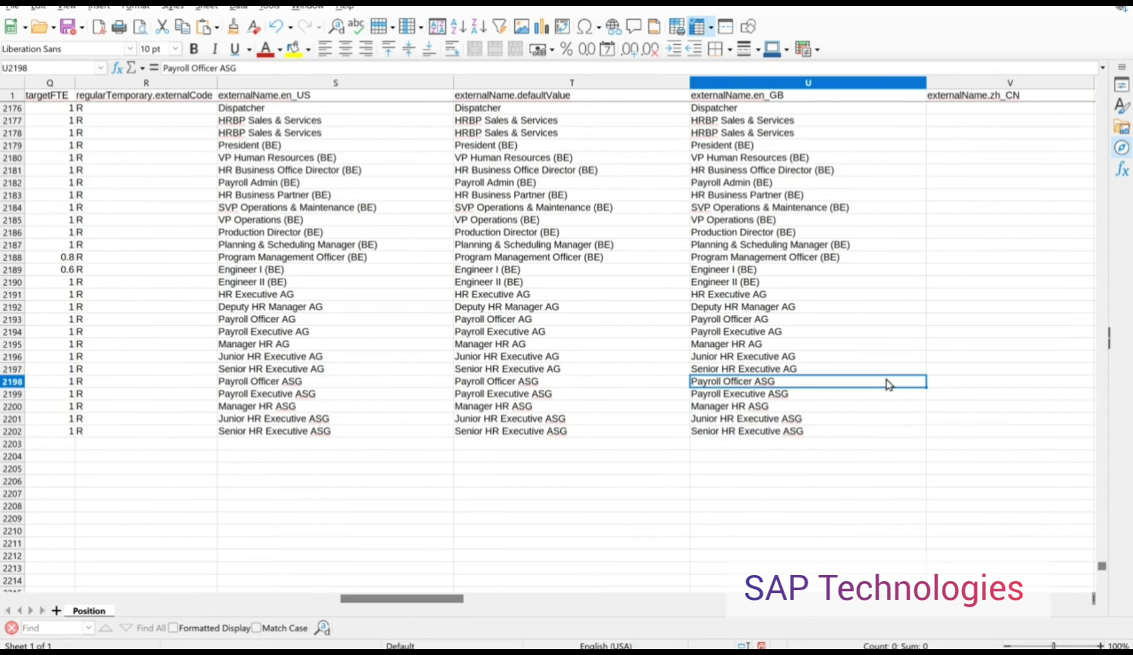
- Check the externalName.en_US and externalName.en_GB column headers against the new rows
{"action": "left_click", "coordinate": [362, 98]}
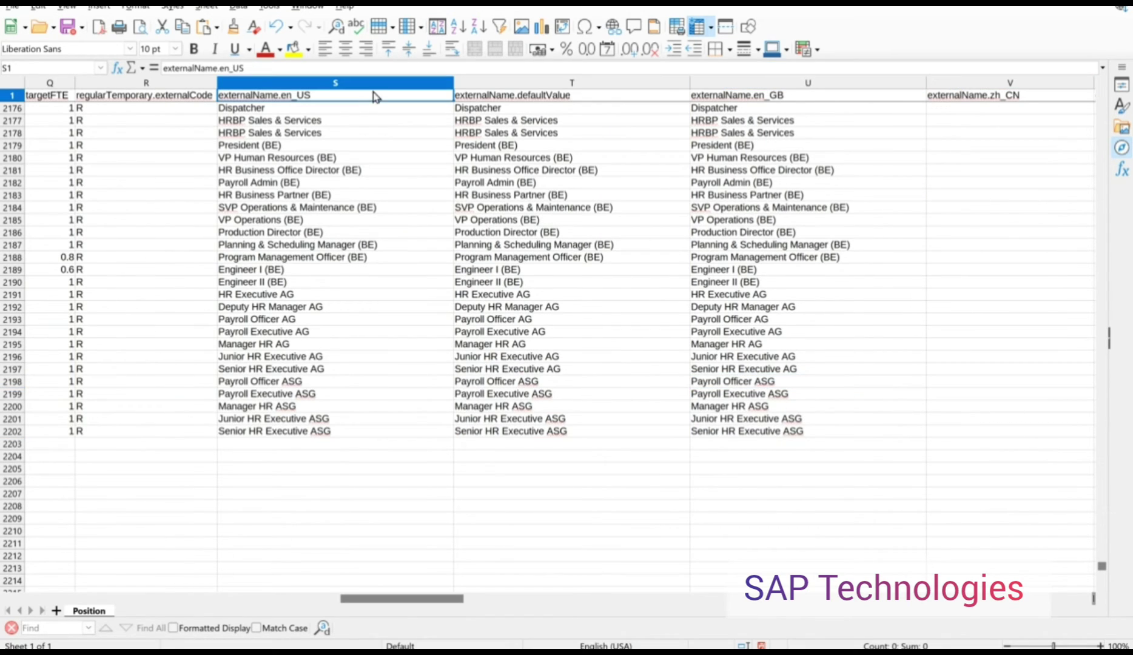
{"action": "left_click", "coordinate": [734, 97]}
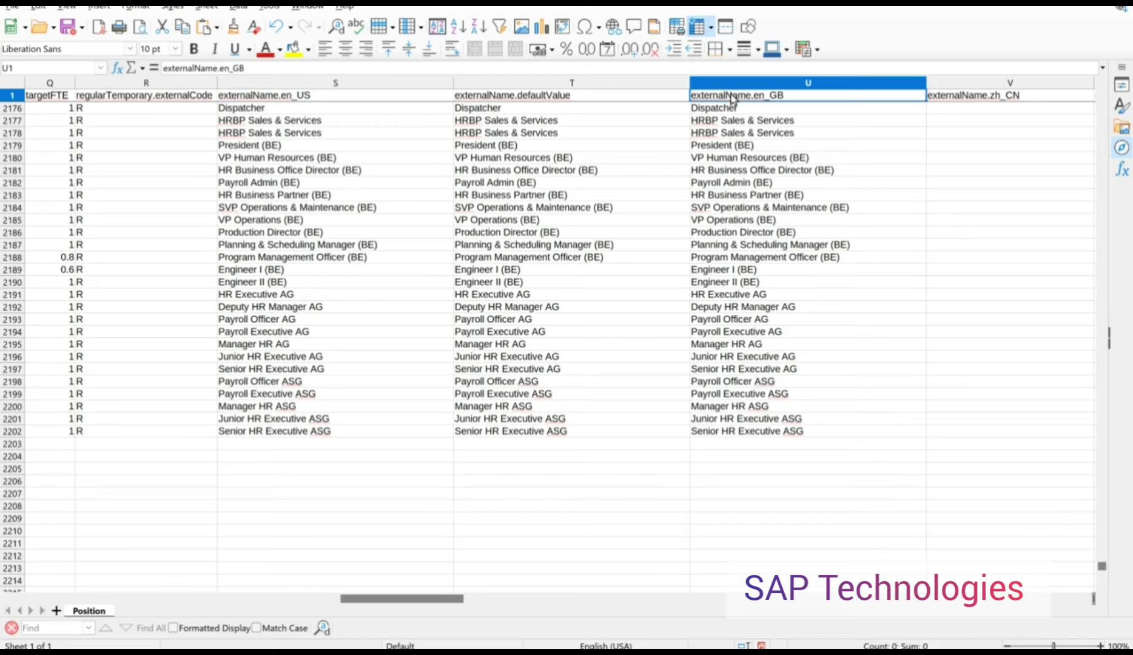
{"action": "left_click", "coordinate": [822, 385]}
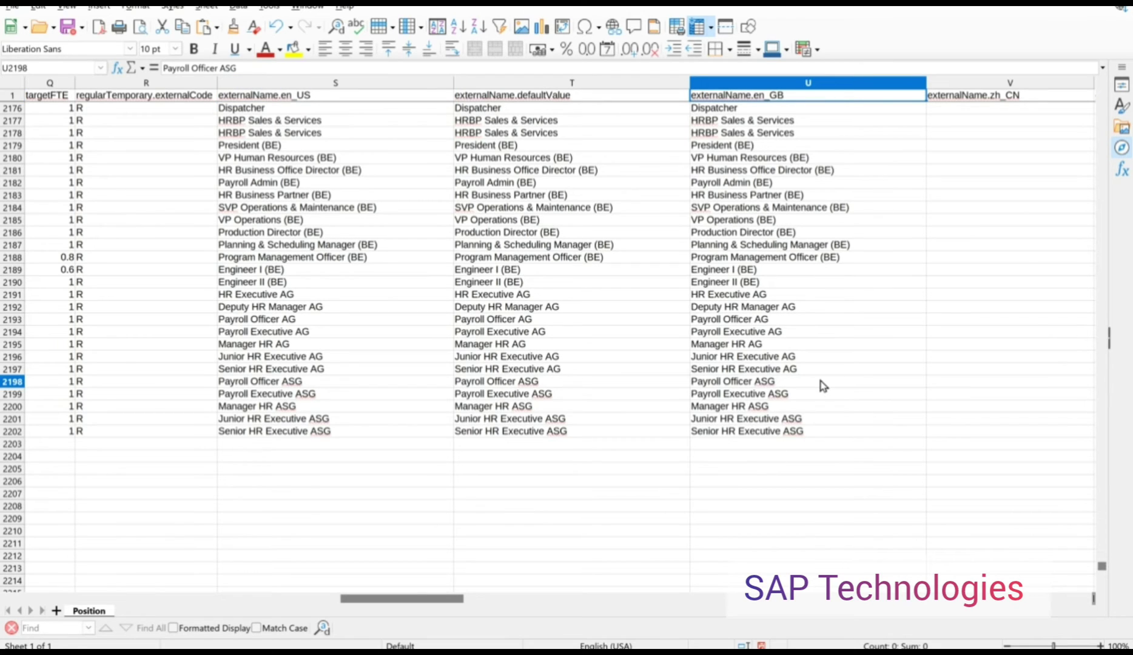
- Fill the effectiveStatus value A from row 2197 down through row 2202
{"action": "key", "text": "Right"}
{"action": "key", "text": "Right"}
{"action": "key", "text": "Right"}
{"action": "key", "text": "Right"}
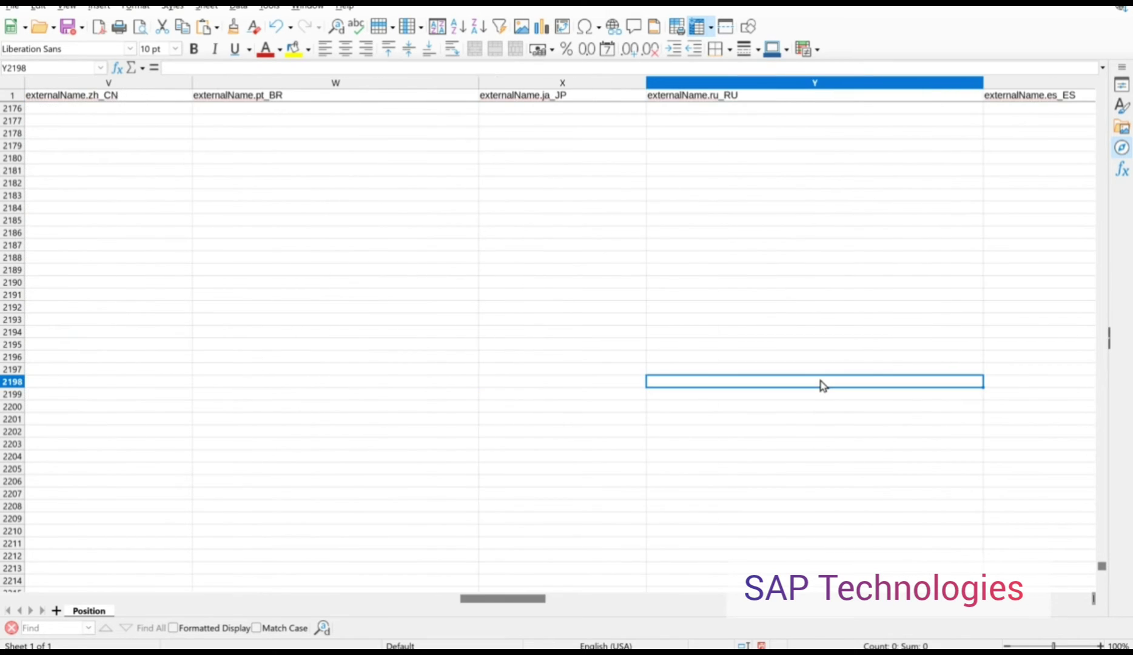
{"action": "key", "text": "Right"}
{"action": "key", "text": "Right"}
{"action": "key", "text": "Right"}
{"action": "key", "text": "Right"}
{"action": "key", "text": "Right"}
{"action": "key", "text": "Right"}
{"action": "key", "text": "Right"}
{"action": "key", "text": "Right"}
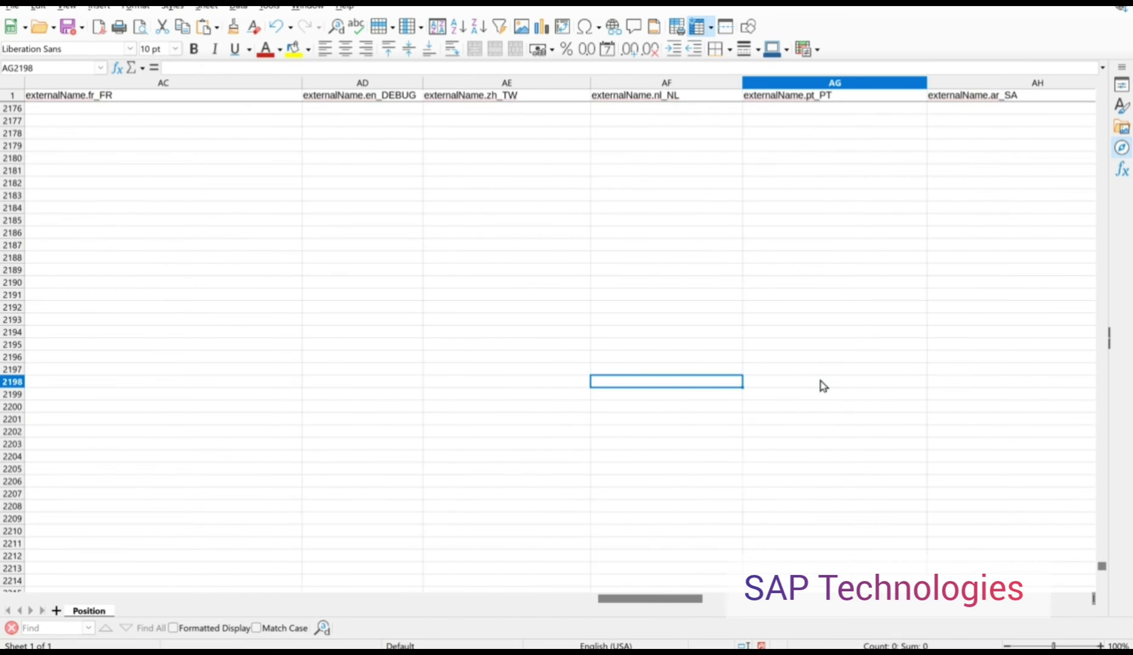
{"action": "key", "text": "Right"}
{"action": "key", "text": "Right"}
{"action": "key", "text": "Right"}
{"action": "key", "text": "Left"}
{"action": "key", "text": "Right"}
{"action": "key", "text": "Up"}
{"action": "key", "text": "shift+Down"}
{"action": "key", "text": "shift+Down"}
{"action": "key", "text": "shift+Down"}
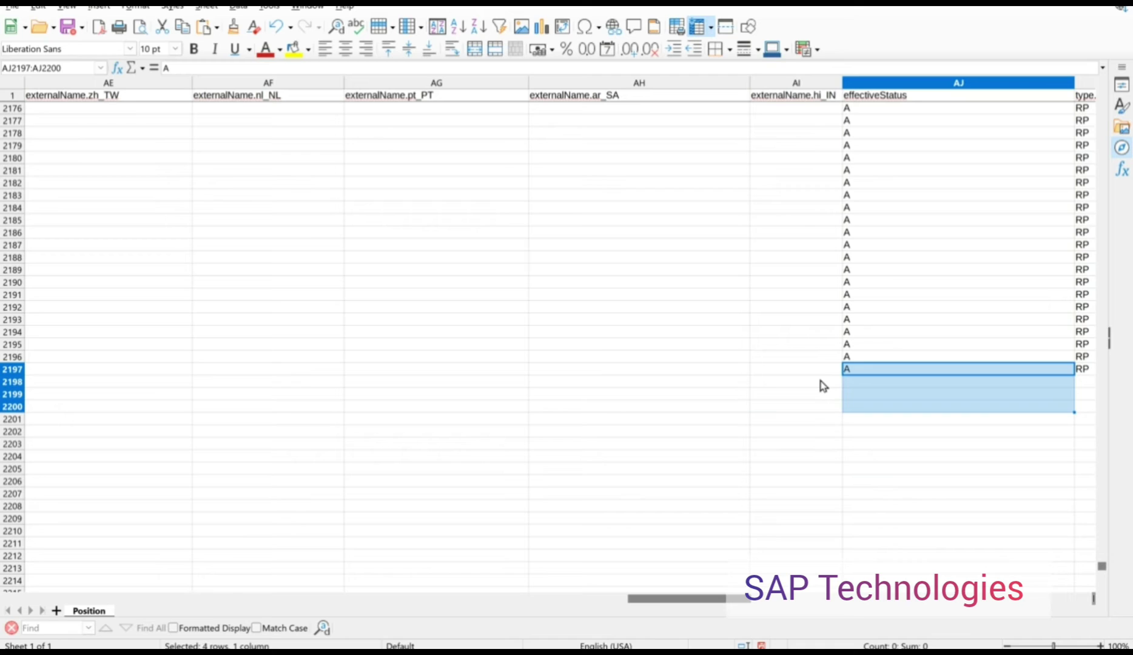
{"action": "key", "text": "shift+Down"}
{"action": "key", "text": "shift+Down"}
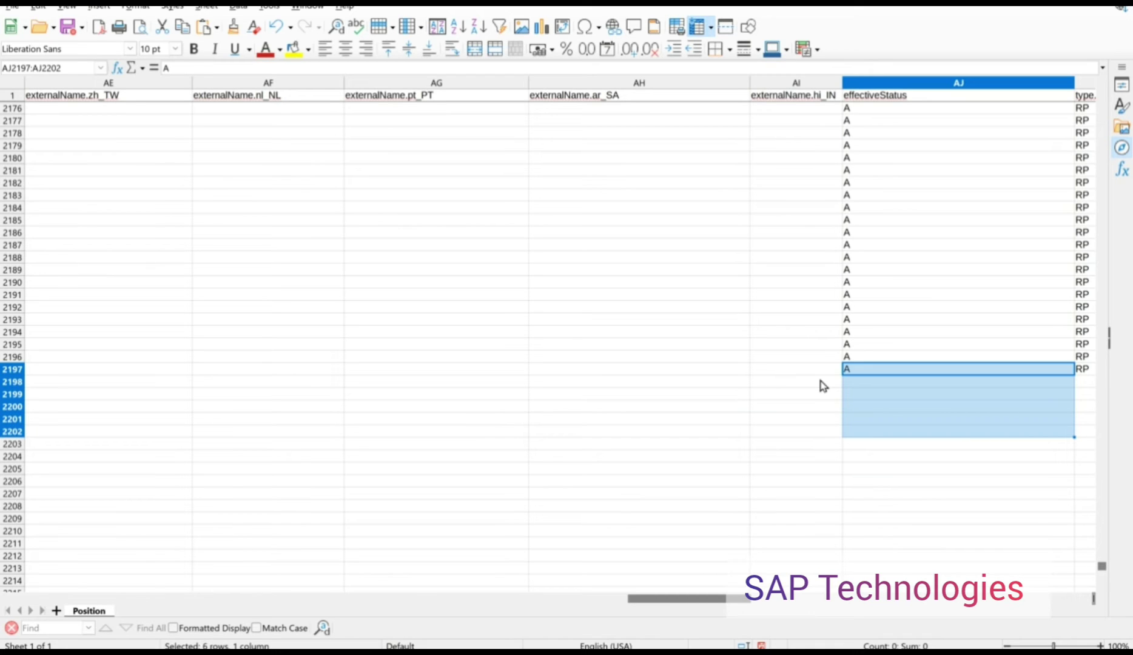
{"action": "key", "text": "ctrl+d"}
- Enter RP as the type.code in row 2198 and fill it down through row 2202
{"action": "key", "text": "Right"}
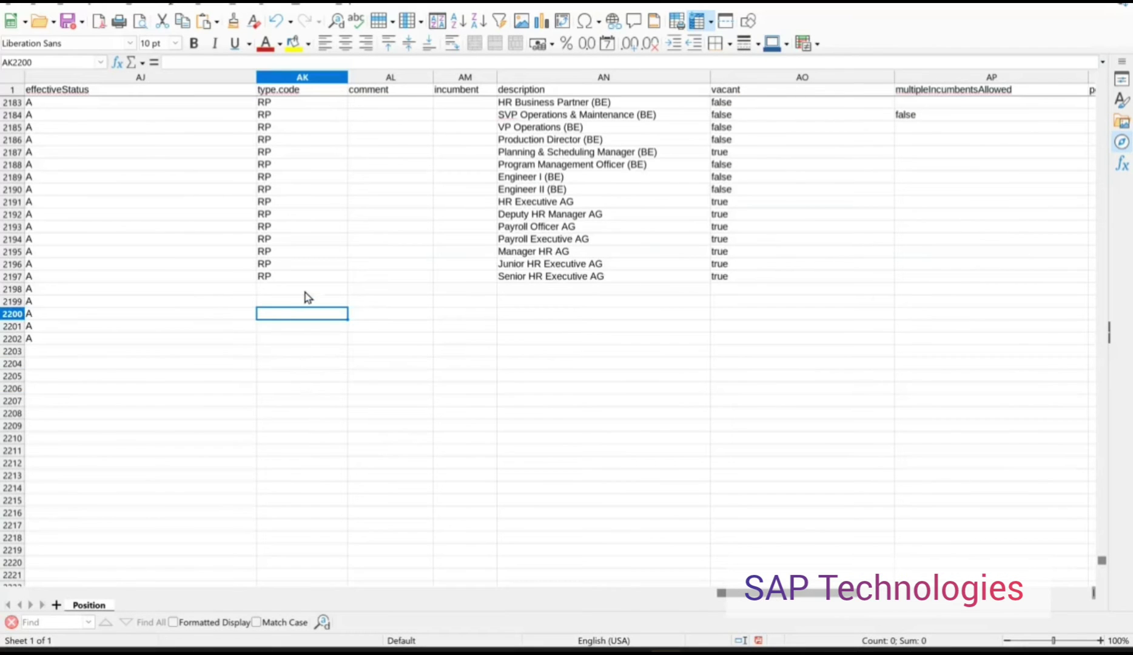
{"action": "left_click", "coordinate": [306, 290]}
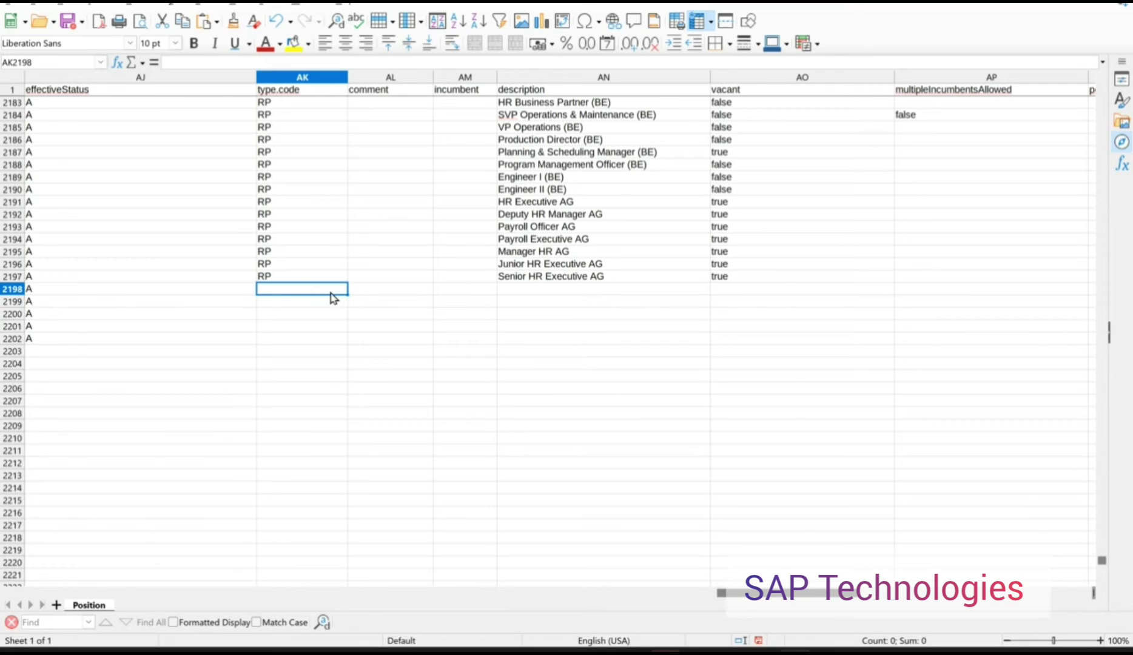
{"action": "type", "text": "RP"}
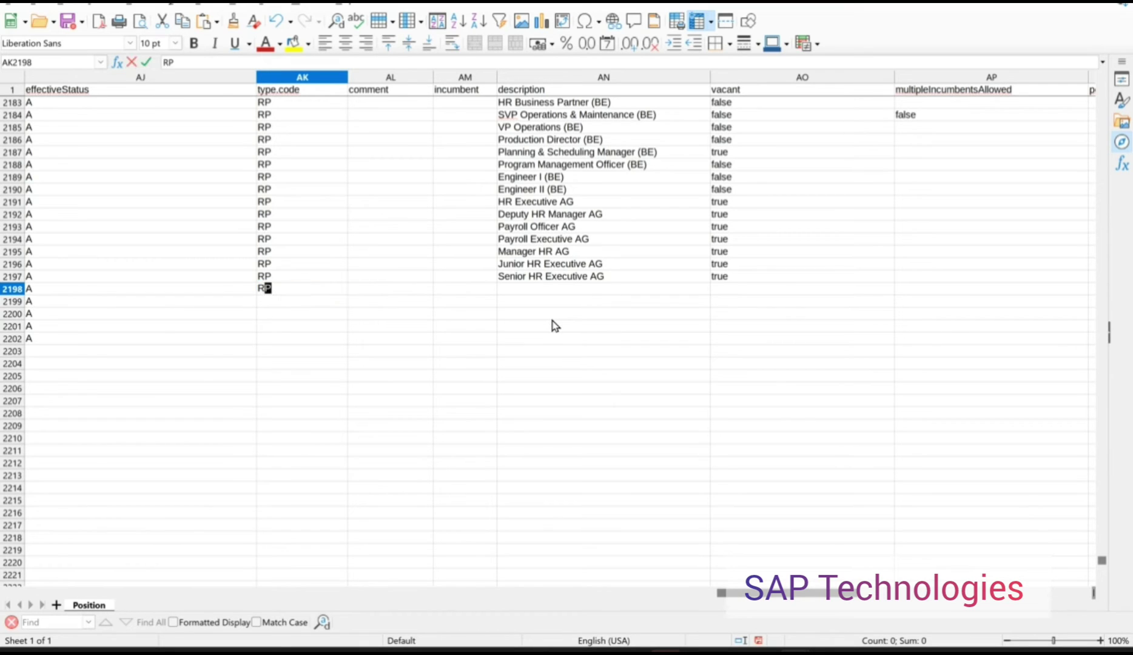
{"action": "key", "text": "Return"}
{"action": "key", "text": "Up"}
{"action": "key", "text": "shift+Down"}
{"action": "key", "text": "shift+Down"}
{"action": "key", "text": "shift+Down"}
{"action": "key", "text": "shift+Down"}
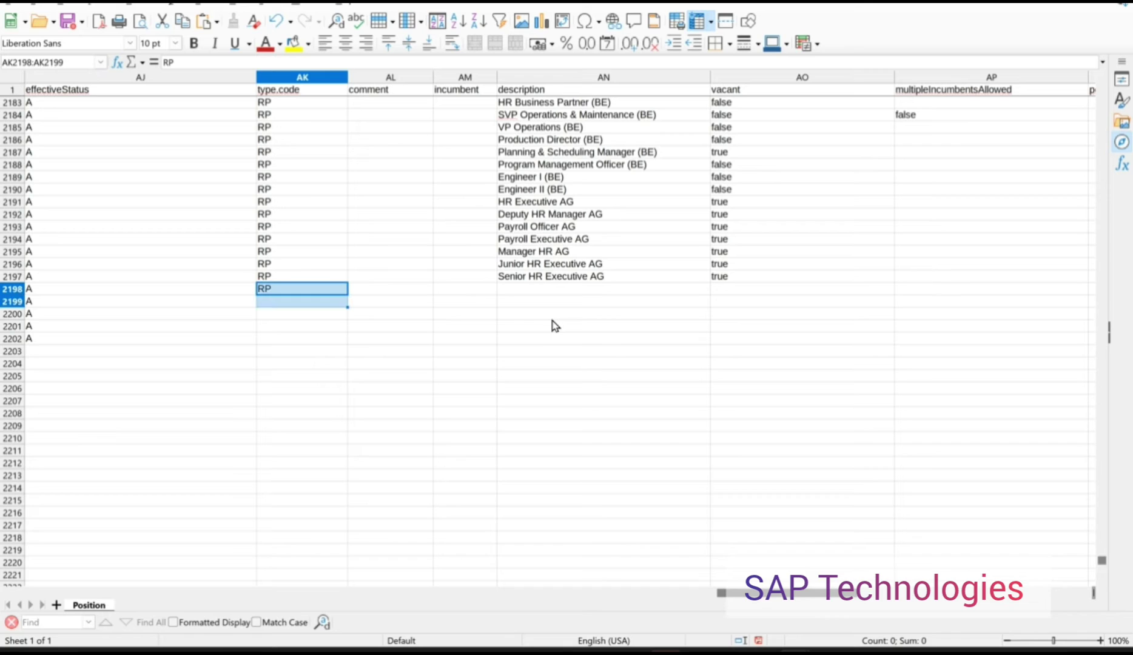
{"action": "key", "text": "ctrl+d"}
- Copy the five ASG names in the externalName.en_US column, rows 2198 to 2202
{"action": "key", "text": "Right"}
{"action": "key", "text": "Right"}
{"action": "key", "text": "Right"}
{"action": "key", "text": "Left"}
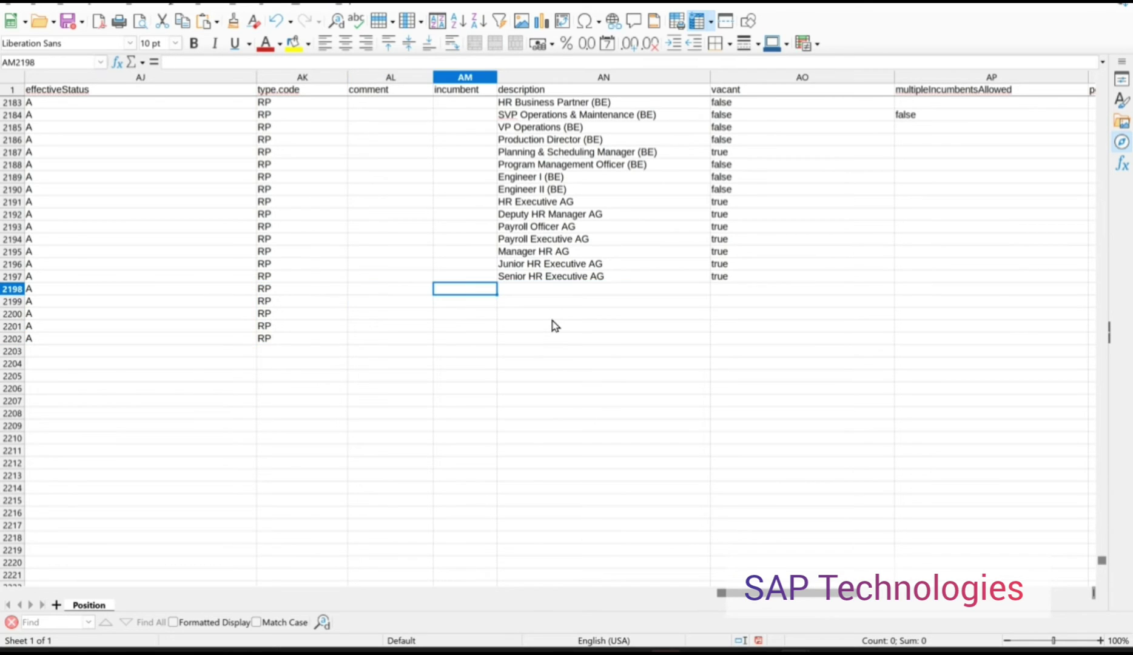
{"action": "key", "text": "Right"}
{"action": "key", "text": "Left"}
{"action": "key", "text": "Left"}
{"action": "key", "text": "Left"}
{"action": "key", "text": "Left"}
{"action": "key", "text": "Left"}
{"action": "key", "text": "Left"}
{"action": "key", "text": "Left"}
{"action": "key", "text": "Left"}
{"action": "key", "text": "Left"}
{"action": "key", "text": "Left"}
{"action": "key", "text": "Left"}
{"action": "key", "text": "Left"}
{"action": "key", "text": "Left"}
{"action": "key", "text": "Left"}
{"action": "key", "text": "Left"}
{"action": "key", "text": "Left"}
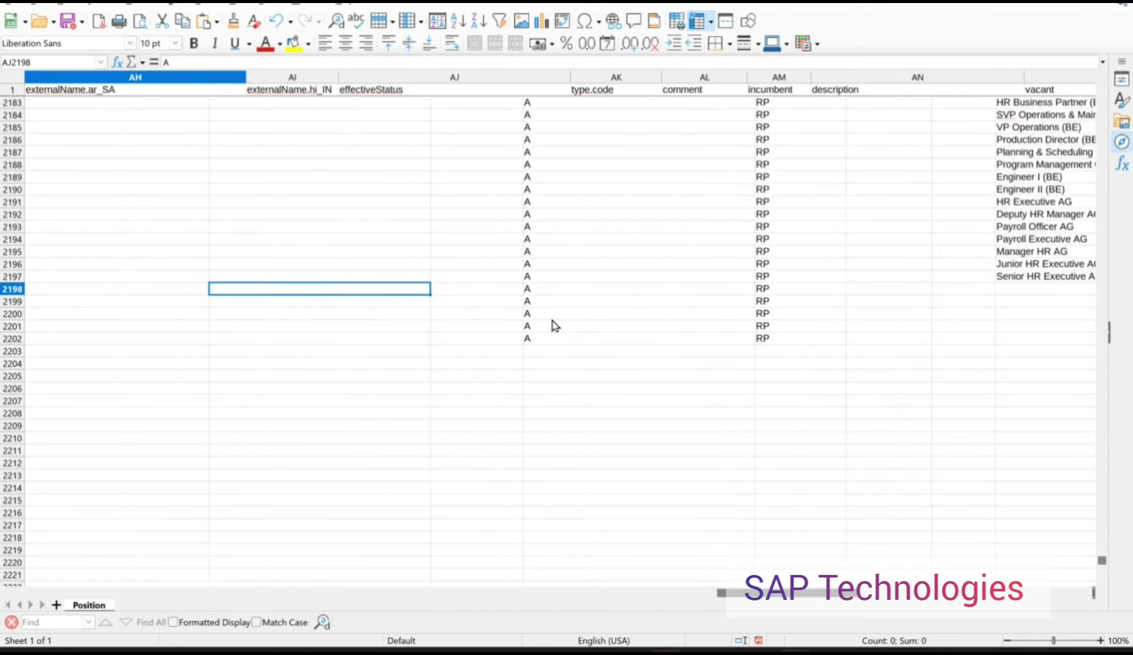
{"action": "key", "text": "Left"}
{"action": "key", "text": "Left"}
{"action": "key", "text": "Left"}
{"action": "key", "text": "Left"}
{"action": "key", "text": "Left"}
{"action": "key", "text": "Left"}
{"action": "key", "text": "Left"}
{"action": "key", "text": "Left"}
{"action": "key", "text": "Right"}
{"action": "key", "text": "Right"}
{"action": "key", "text": "Right"}
{"action": "key", "text": "shift+Down"}
{"action": "key", "text": "shift+Down"}
{"action": "key", "text": "shift+Down"}
{"action": "key", "text": "shift+Down"}
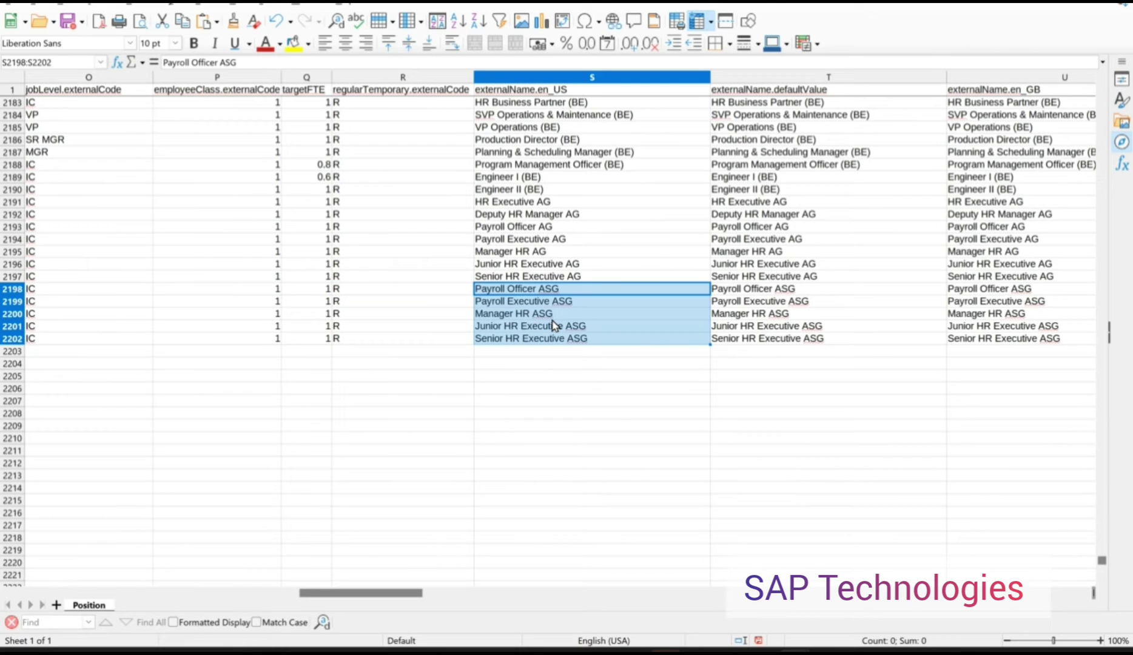
{"action": "key", "text": "ctrl+c"}
- Paste the copied ASG names into the description column, starting at row 2198
{"action": "key", "text": "Right"}
{"action": "key", "text": "Right"}
{"action": "key", "text": "Right"}
{"action": "key", "text": "Right"}
{"action": "key", "text": "Right"}
{"action": "key", "text": "Right"}
{"action": "key", "text": "Right"}
{"action": "key", "text": "Right"}
{"action": "key", "text": "Right"}
{"action": "key", "text": "Right"}
{"action": "key", "text": "Right"}
{"action": "key", "text": "Right"}
{"action": "key", "text": "Right"}
{"action": "key", "text": "Right"}
{"action": "key", "text": "Right"}
{"action": "key", "text": "Right"}
{"action": "key", "text": "Right"}
{"action": "key", "text": "Right"}
{"action": "key", "text": "Right"}
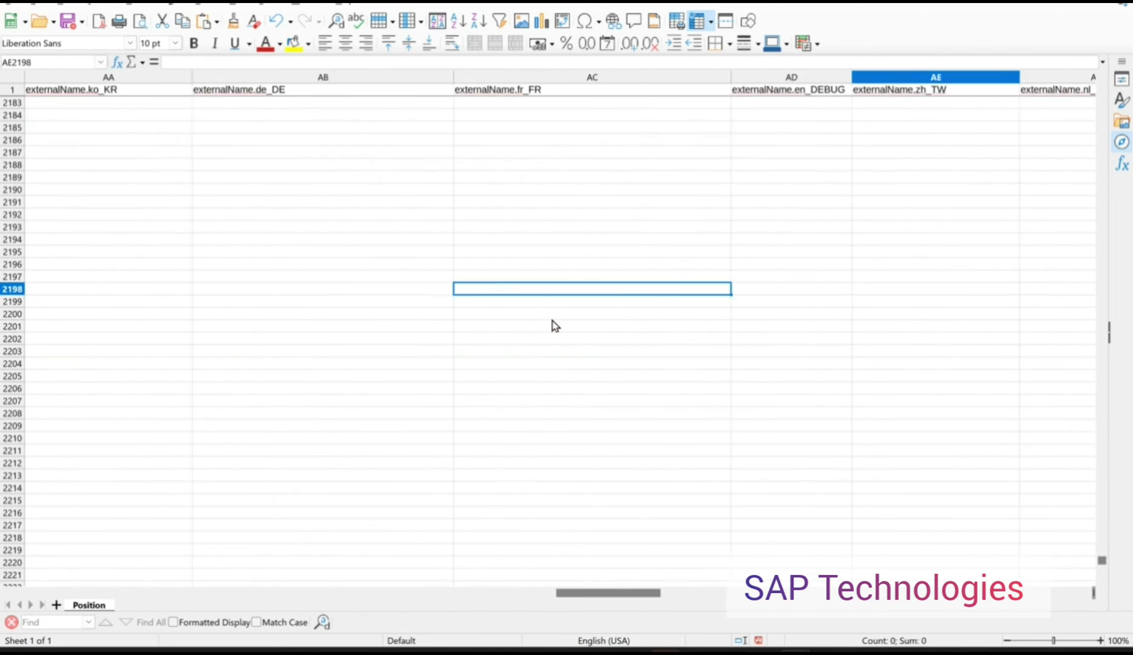
{"action": "key", "text": "Right"}
{"action": "key", "text": "Right"}
{"action": "key", "text": "Right"}
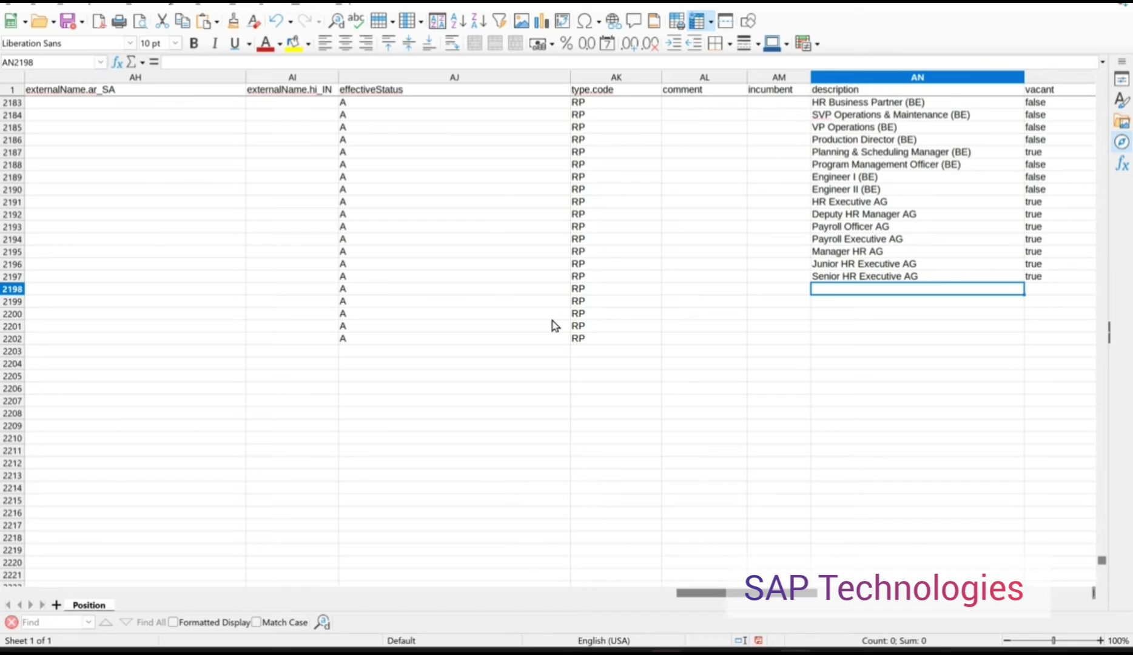
{"action": "key", "text": "Left"}
{"action": "key", "text": "Right"}
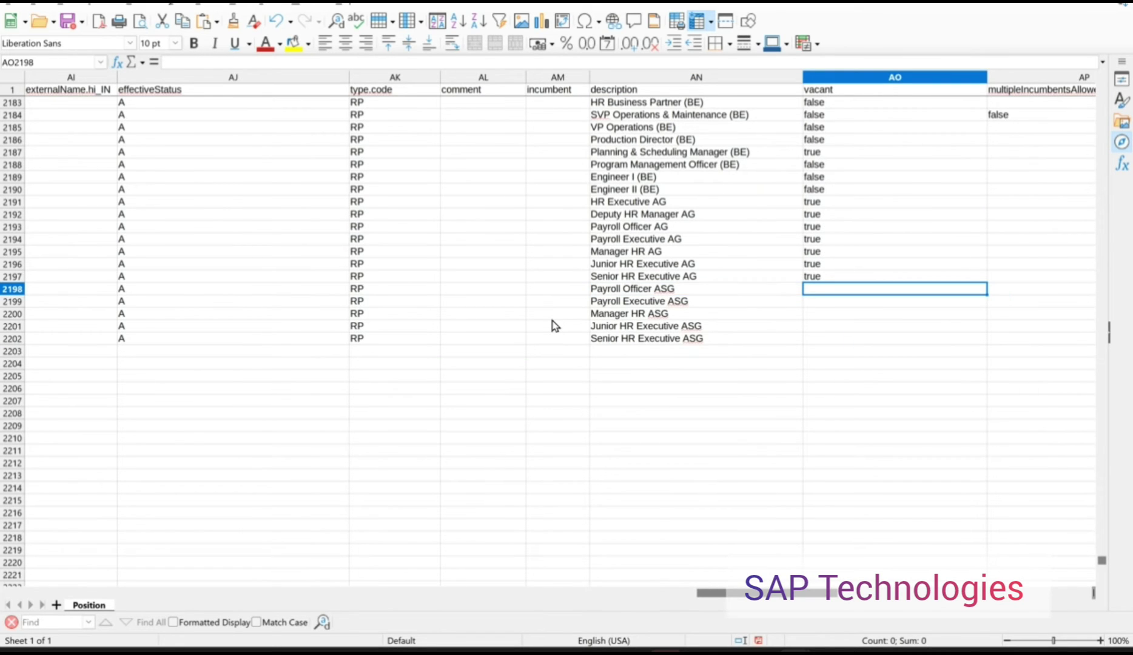
- Fill the vacant value true from row 2197 down through row 2202
{"action": "key", "text": "Up"}
{"action": "key", "text": "shift+Down"}
{"action": "key", "text": "shift+Down"}
{"action": "key", "text": "shift+Down"}
{"action": "key", "text": "shift+Down"}
{"action": "key", "text": "shift+Down"}
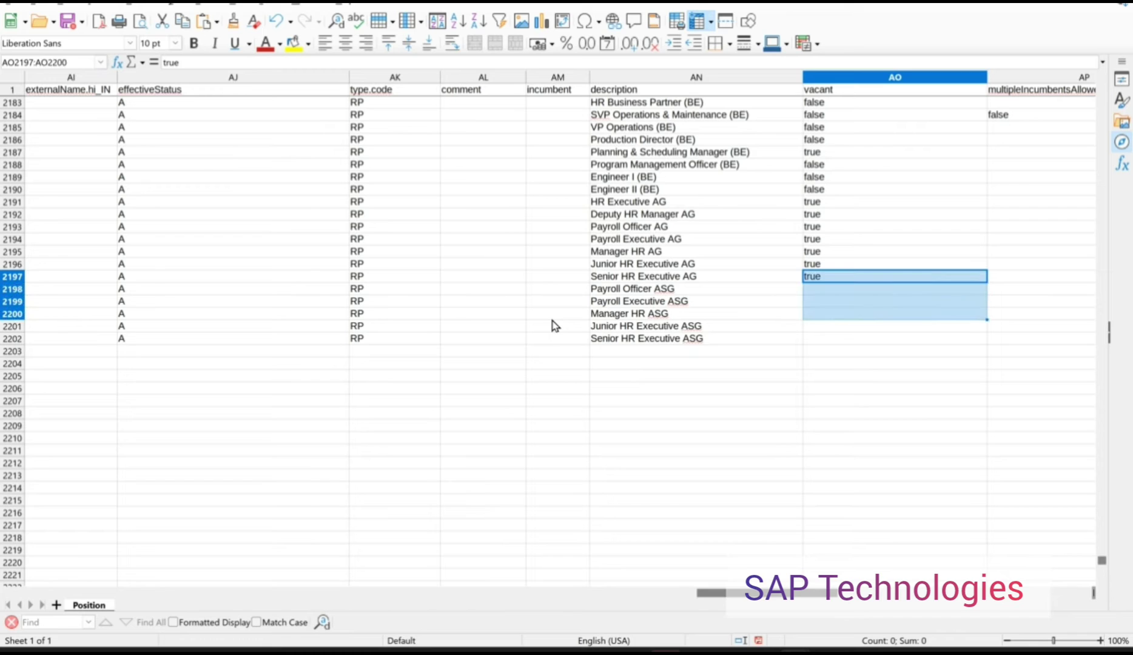
{"action": "key", "text": "ctrl+d"}
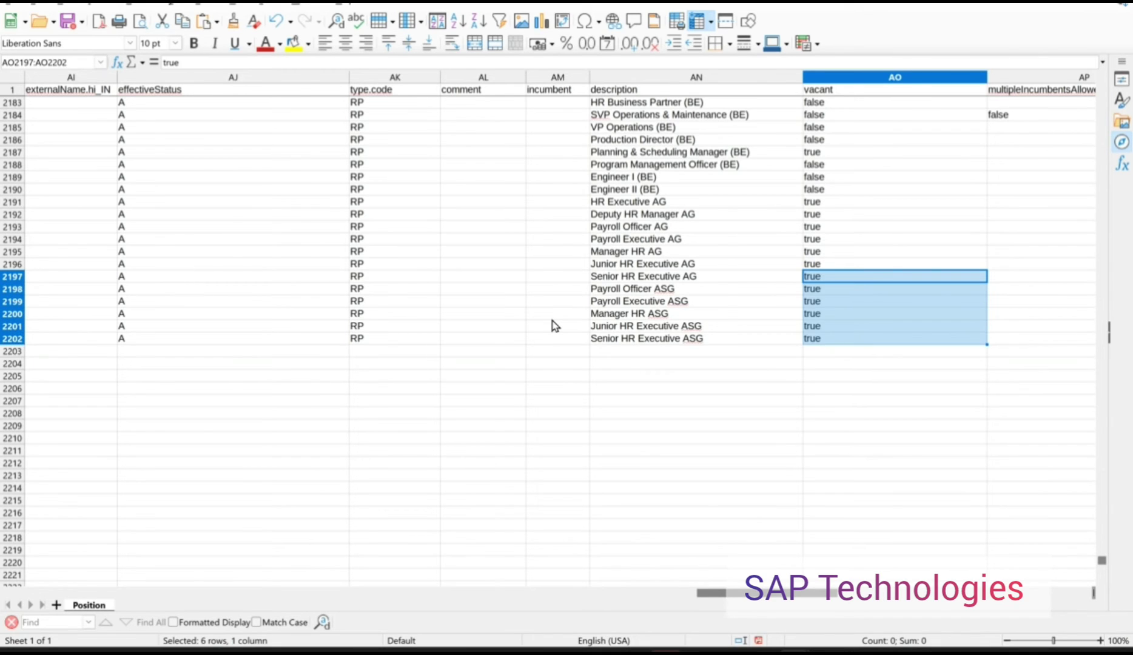
- Fill the positionCriticality.externalCode value 0 from row 2197 down through row 2201
{"action": "key", "text": "Right"}
{"action": "key", "text": "Right"}
{"action": "key", "text": "Right"}
{"action": "key", "text": "Left"}
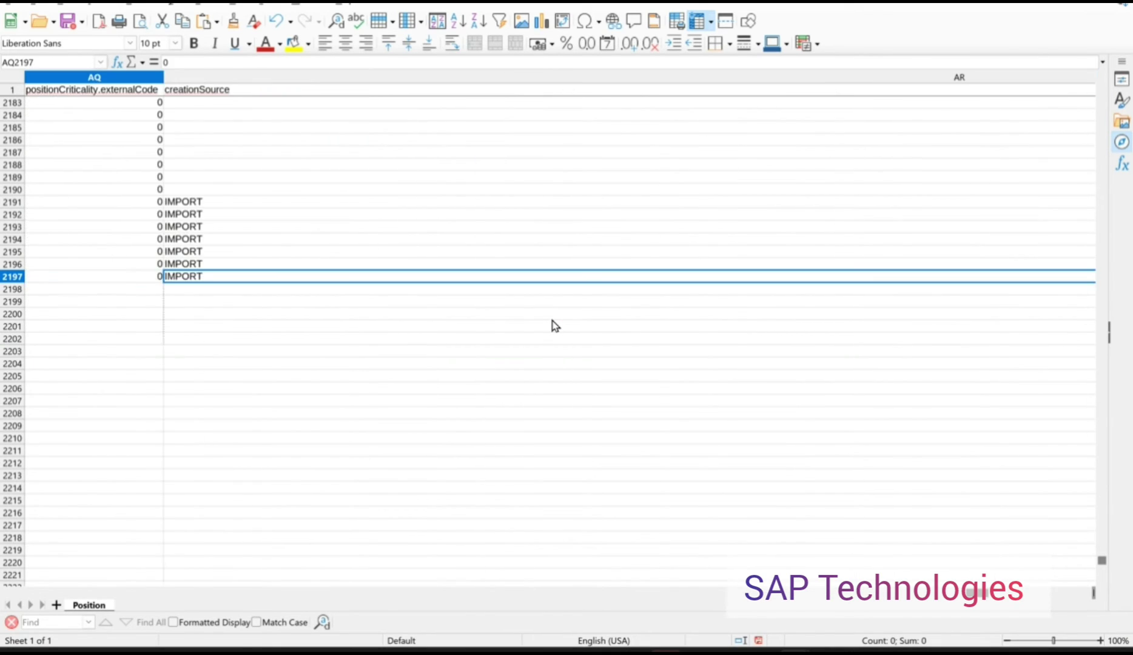
{"action": "key", "text": "Left"}
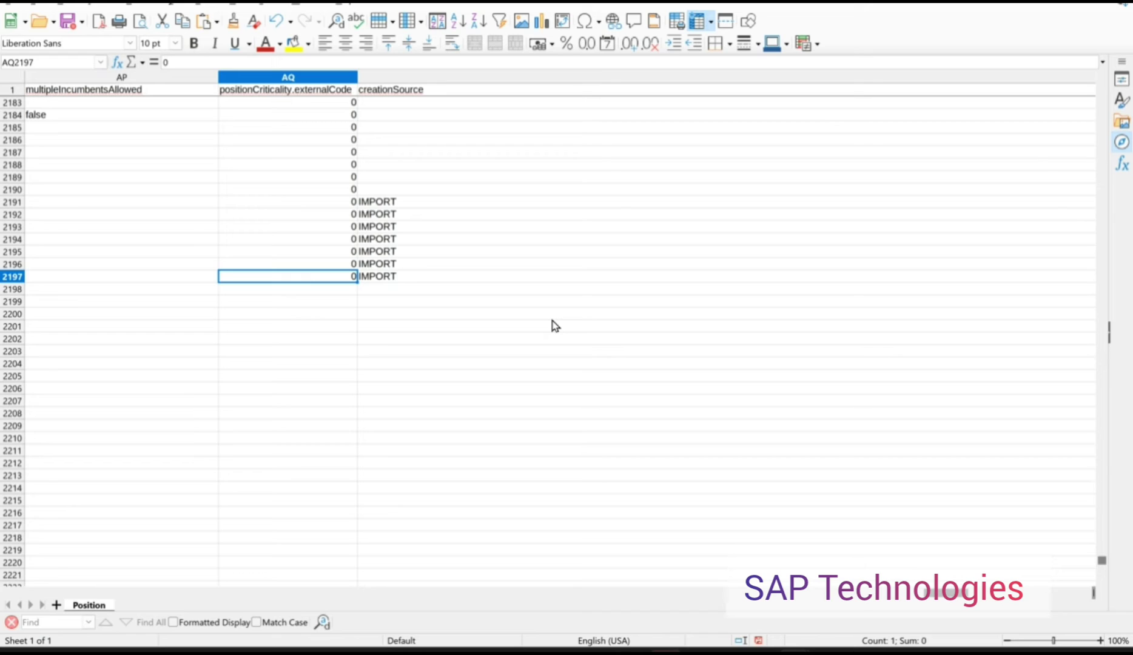
{"action": "key", "text": "shift+Down"}
{"action": "key", "text": "shift+Down"}
{"action": "key", "text": "shift+Down"}
{"action": "key", "text": "shift+Down"}
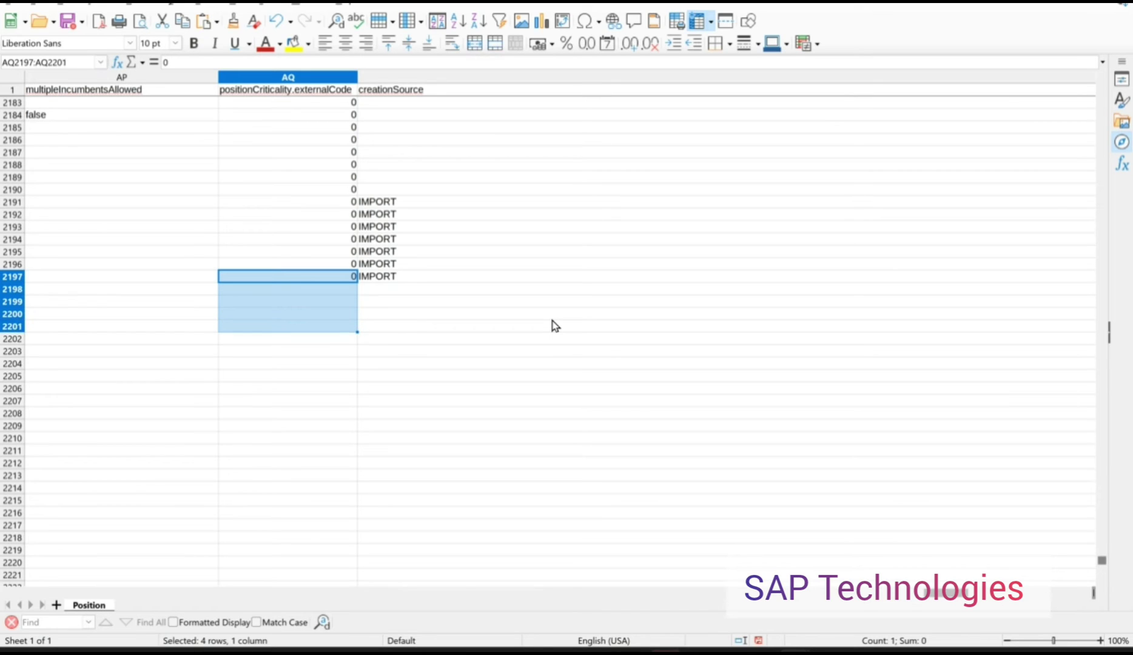
{"action": "key", "text": "shift+Up"}
{"action": "key", "text": "shift+Up"}
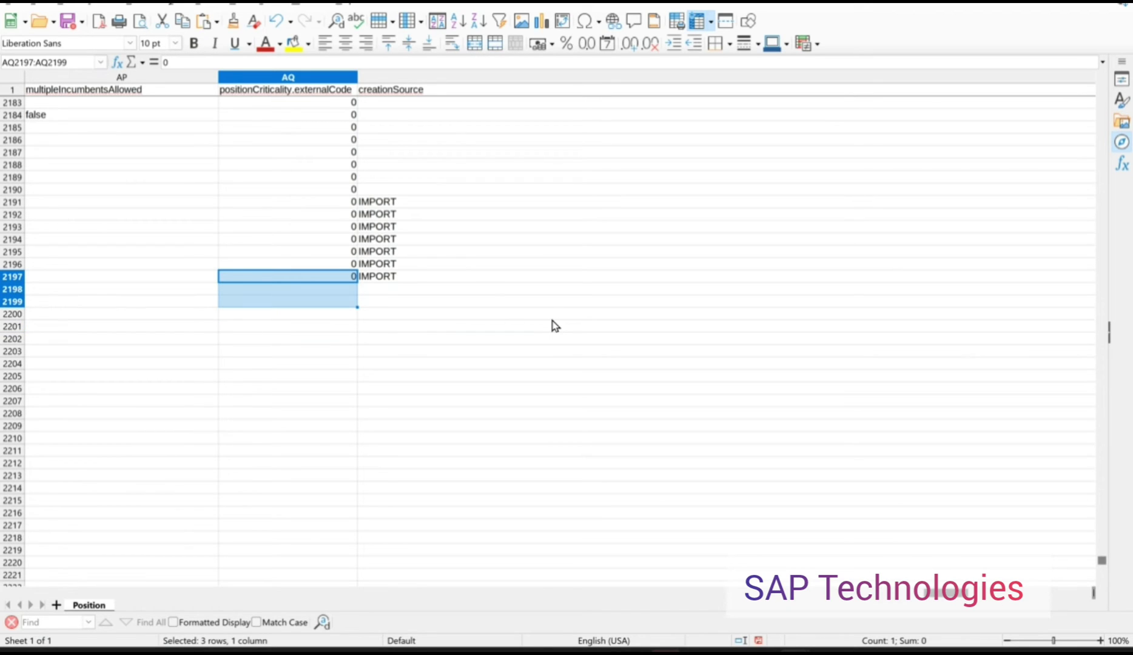
{"action": "key", "text": "shift+Down"}
{"action": "key", "text": "shift+Down"}
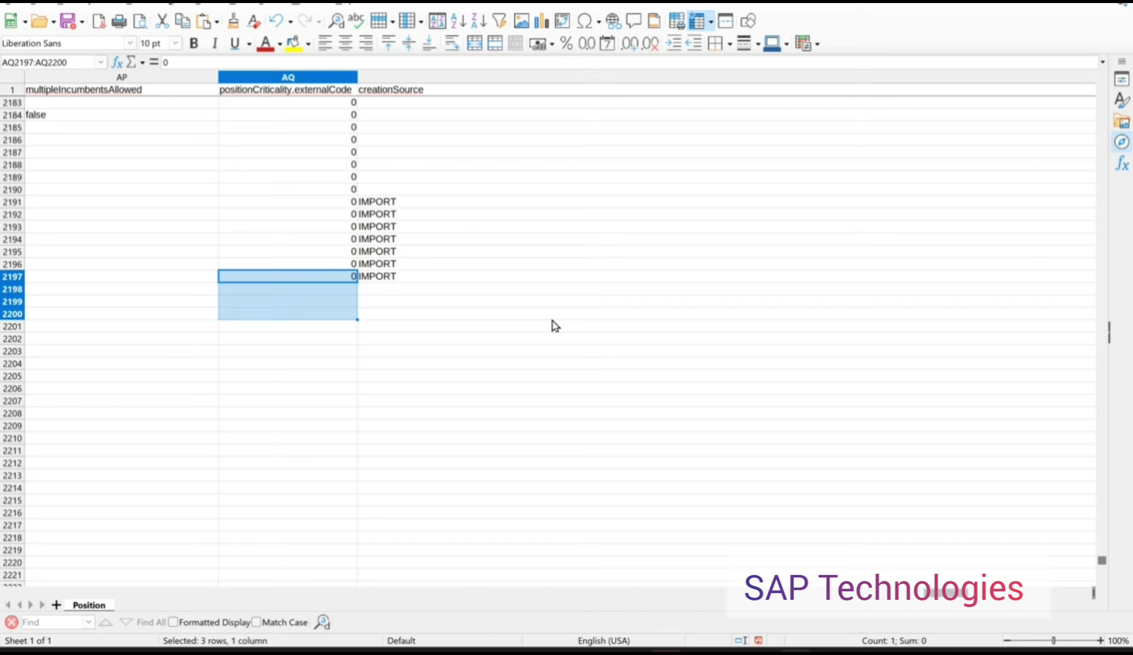
{"action": "key", "text": "shift+Up"}
{"action": "key", "text": "shift+Up"}
{"action": "key", "text": "shift+Down"}
{"action": "key", "text": "shift+Down"}
{"action": "key", "text": "ctrl+d"}
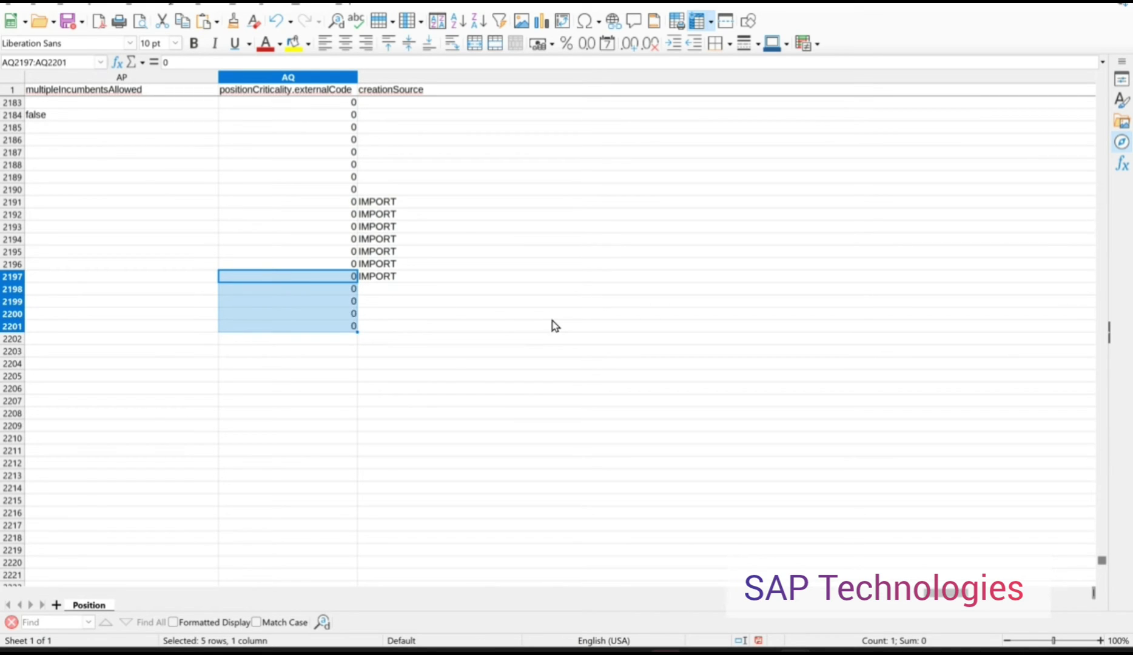
- Check the columns from vacant through parentPosition.code for values the new ASG records still need
{"action": "key", "text": "Left"}
{"action": "key", "text": "Left"}
{"action": "key", "text": "Left"}
{"action": "key", "text": "Left"}
{"action": "key", "text": "Left"}
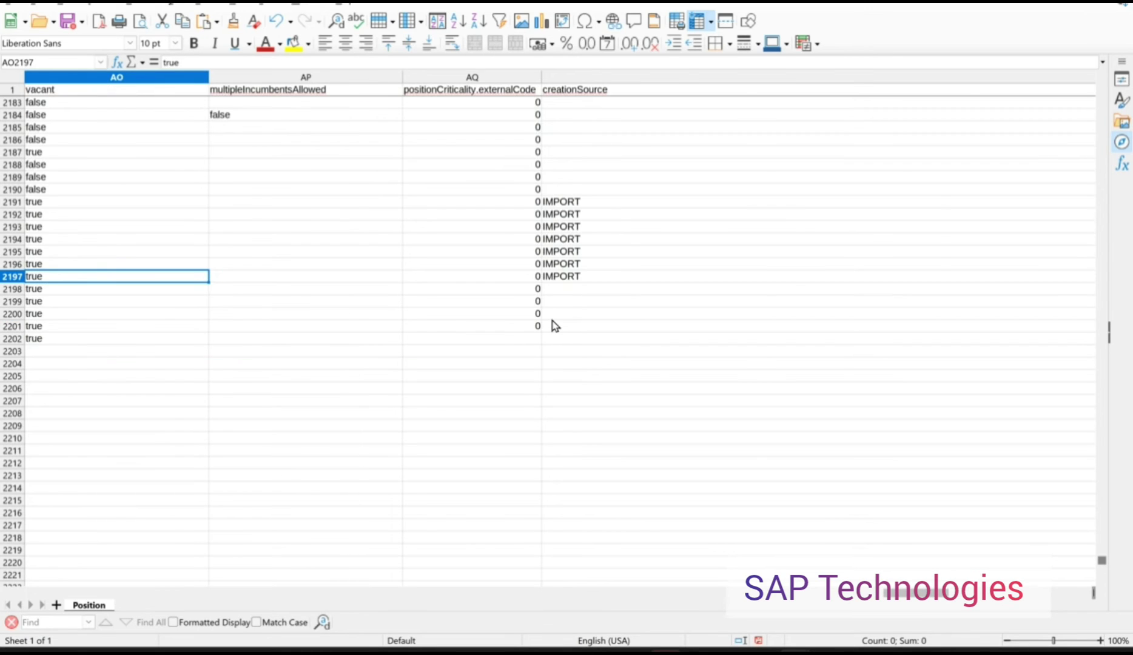
{"action": "key", "text": "Right"}
{"action": "key", "text": "Right"}
{"action": "key", "text": "Right"}
{"action": "key", "text": "Right"}
{"action": "key", "text": "Right"}
{"action": "key", "text": "Right"}
{"action": "key", "text": "Right"}
{"action": "key", "text": "Right"}
{"action": "key", "text": "Right"}
{"action": "key", "text": "Right"}
{"action": "key", "text": "Right"}
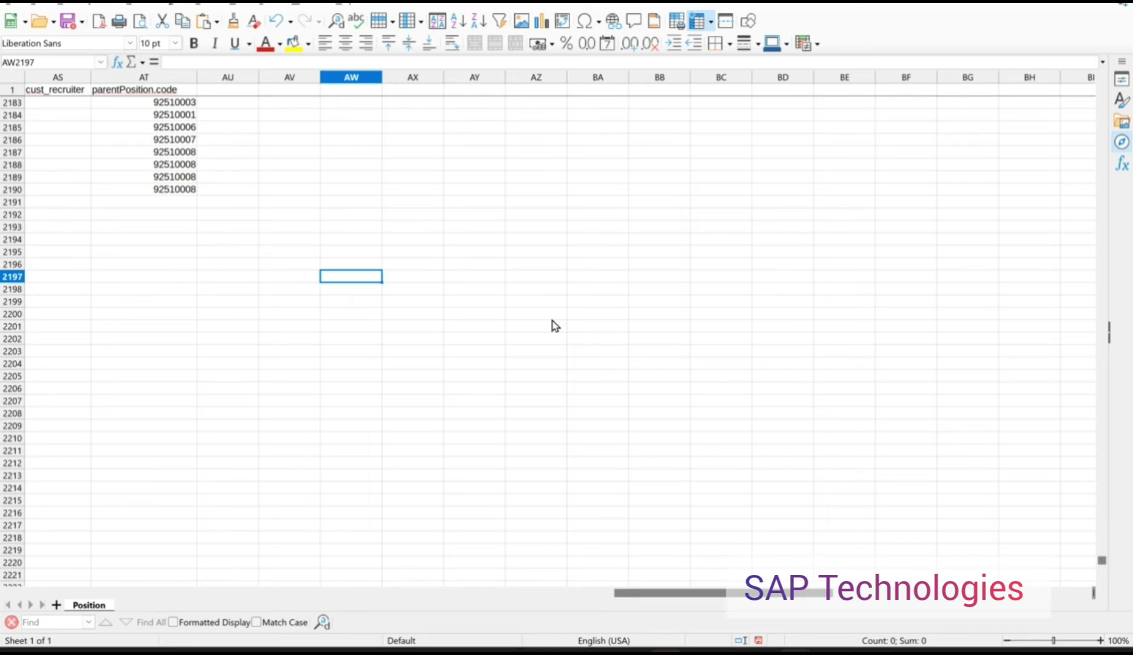
{"action": "key", "text": "Left"}
{"action": "key", "text": "Left"}
{"action": "key", "text": "Left"}
{"action": "key", "text": "Left"}
{"action": "key", "text": "Right"}
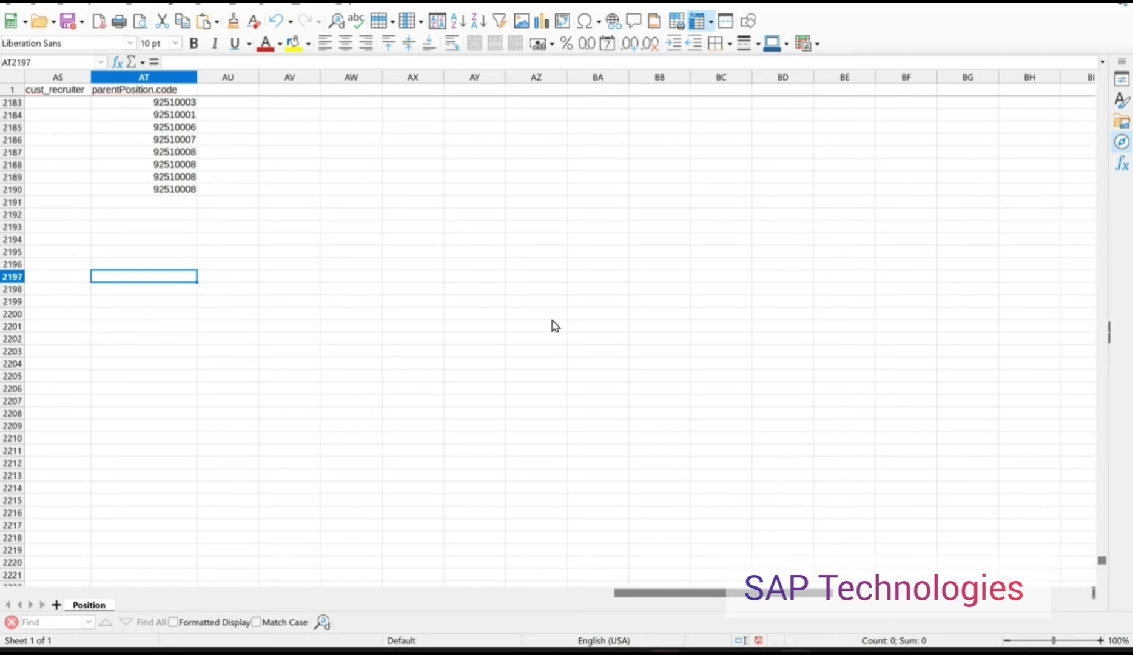
- Review the new ASG records across all columns, from parentPosition.code back to the [OPERATOR] column
{"action": "key", "text": "Left"}
{"action": "key", "text": "Left"}
{"action": "key", "text": "Left"}
{"action": "key", "text": "Left"}
{"action": "key", "text": "Left"}
{"action": "key", "text": "Left"}
{"action": "key", "text": "Left"}
{"action": "key", "text": "Left"}
{"action": "key", "text": "Left"}
{"action": "key", "text": "Left"}
{"action": "key", "text": "Left"}
{"action": "key", "text": "Left"}
{"action": "key", "text": "Left"}
{"action": "key", "text": "Left"}
{"action": "key", "text": "Left"}
{"action": "key", "text": "Left"}
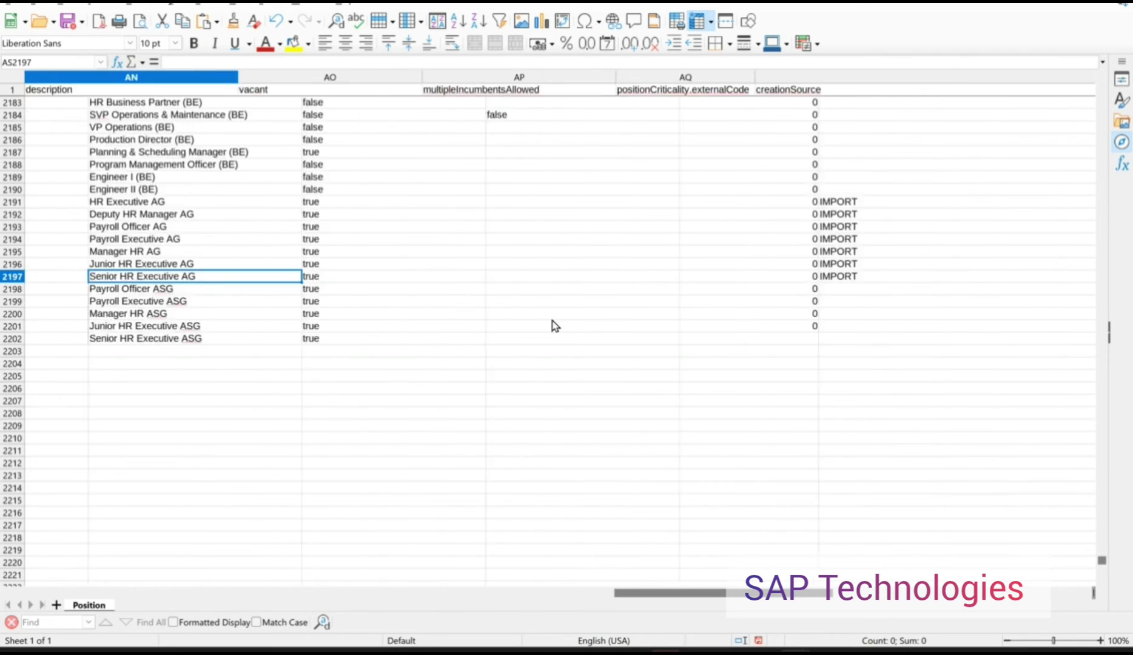
{"action": "key", "text": "Left"}
{"action": "key", "text": "Left"}
{"action": "key", "text": "Left"}
{"action": "key", "text": "Left"}
{"action": "key", "text": "Left"}
{"action": "key", "text": "Left"}
{"action": "key", "text": "Left"}
{"action": "key", "text": "Left"}
{"action": "key", "text": "Left"}
{"action": "key", "text": "Left"}
{"action": "key", "text": "Left"}
{"action": "key", "text": "Left"}
{"action": "key", "text": "Left"}
{"action": "key", "text": "Left"}
{"action": "key", "text": "Left"}
{"action": "key", "text": "Left"}
{"action": "key", "text": "Left"}
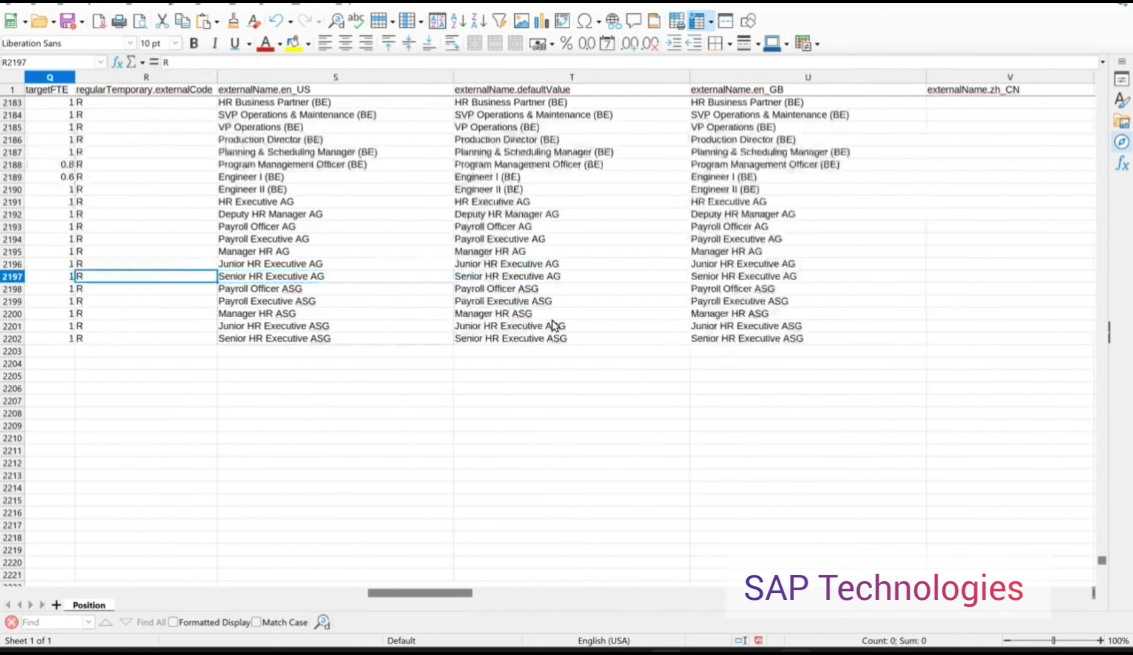
{"action": "key", "text": "Left"}
{"action": "key", "text": "Left"}
{"action": "key", "text": "Left"}
{"action": "key", "text": "Left"}
{"action": "key", "text": "Left"}
{"action": "key", "text": "Left"}
{"action": "key", "text": "Left"}
{"action": "key", "text": "Left"}
{"action": "key", "text": "Left"}
{"action": "key", "text": "Left"}
{"action": "key", "text": "Left"}
{"action": "key", "text": "Left"}
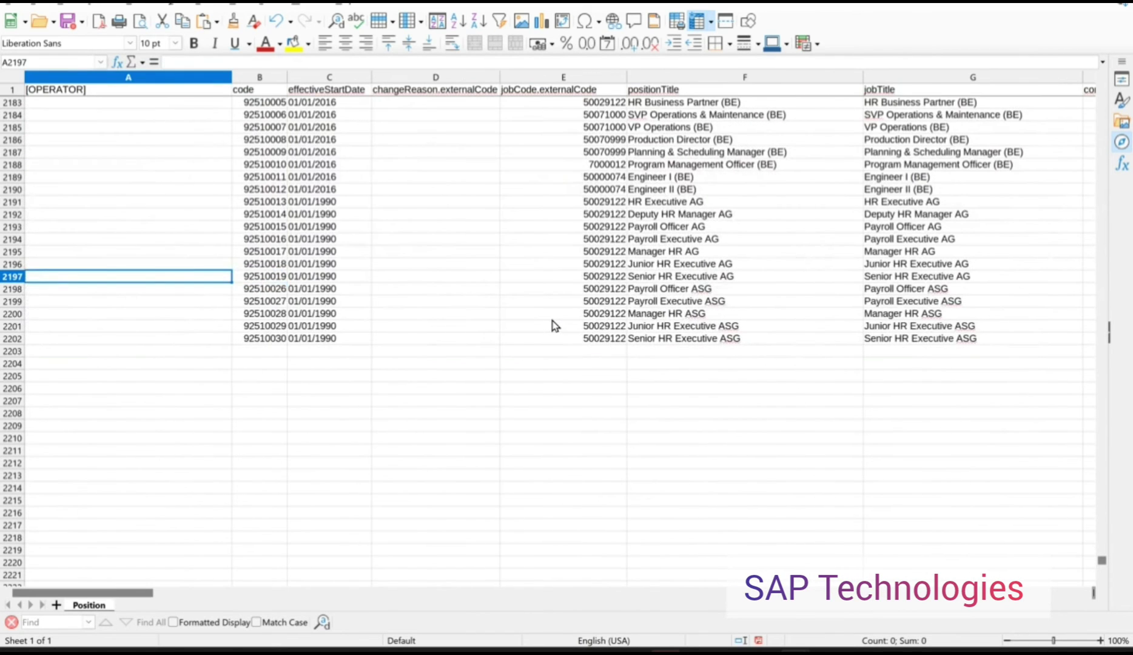
- Delete rows 3 to 2197, keeping only the two header rows and the five new ASG records
{"action": "key", "text": "Right"}
{"action": "key", "text": "Down"}
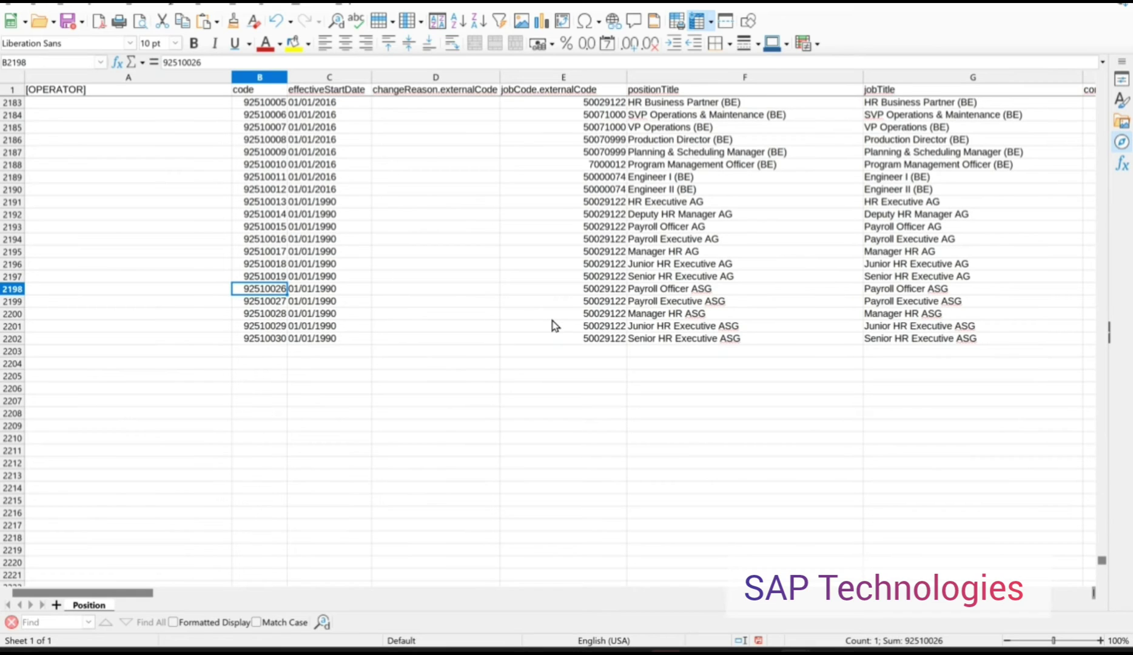
{"action": "key", "text": "shift+Down"}
{"action": "key", "text": "shift+Down"}
{"action": "key", "text": "shift+Down"}
{"action": "key", "text": "shift+Down"}
{"action": "key", "text": "Up"}
{"action": "key", "text": "Up"}
{"action": "key", "text": "Down"}
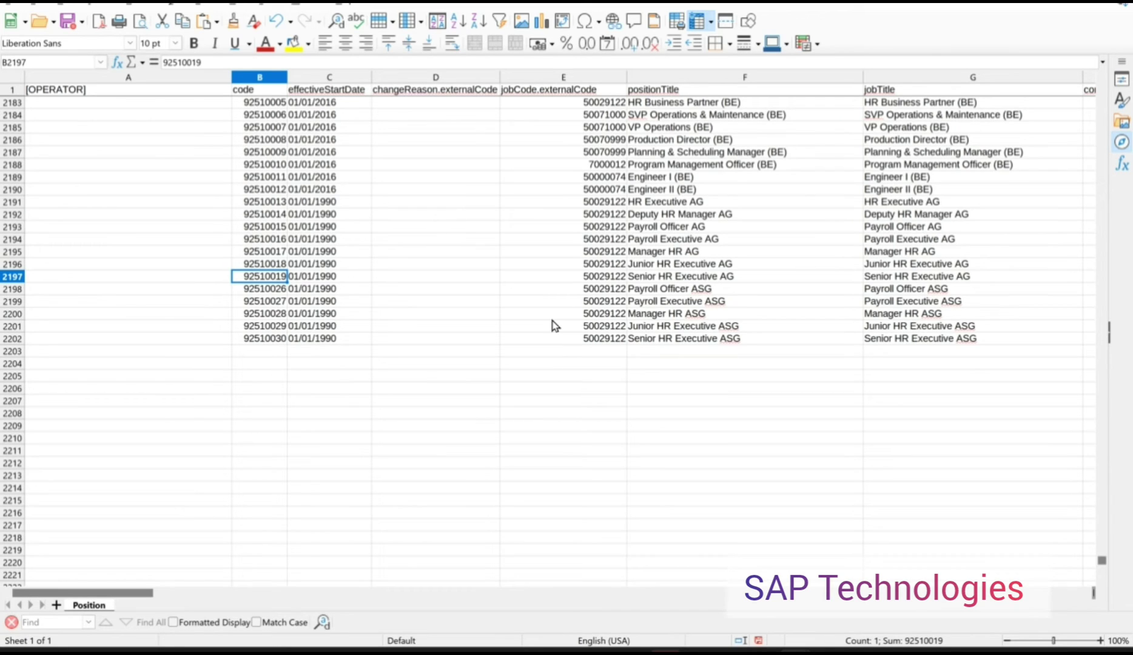
{"action": "key", "text": "shift+space"}
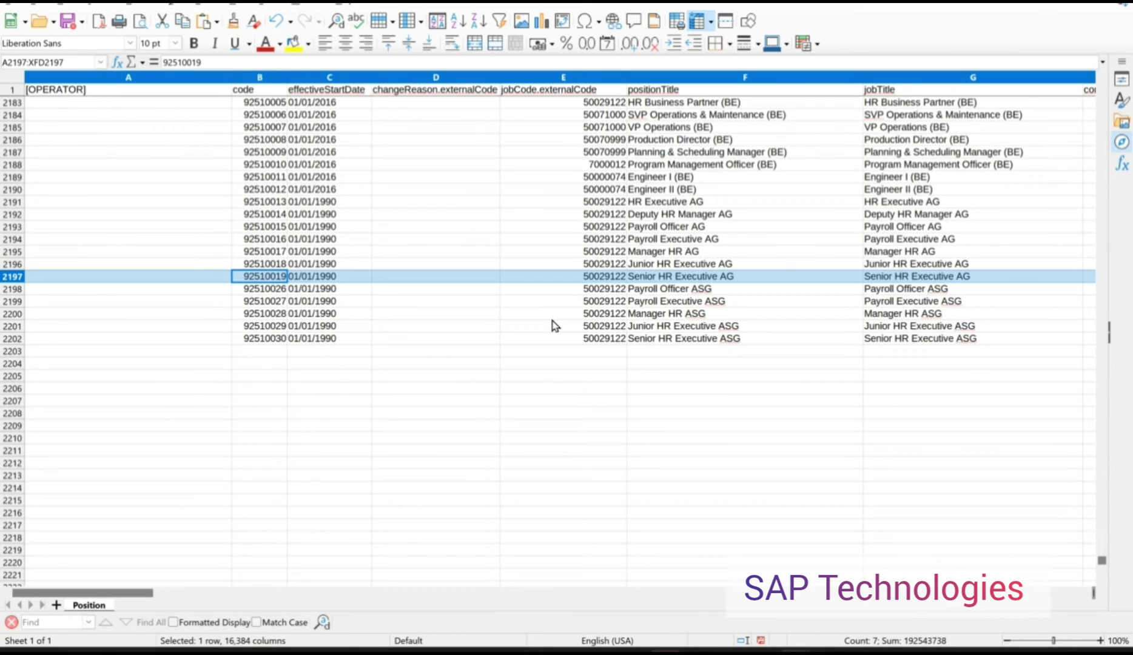
{"action": "key", "text": "ctrl+shift+Home"}
{"action": "key", "text": "shift+Down"}
{"action": "key", "text": "shift+Down"}
{"action": "key", "text": "shift+Down"}
{"action": "key", "text": "shift+Up"}
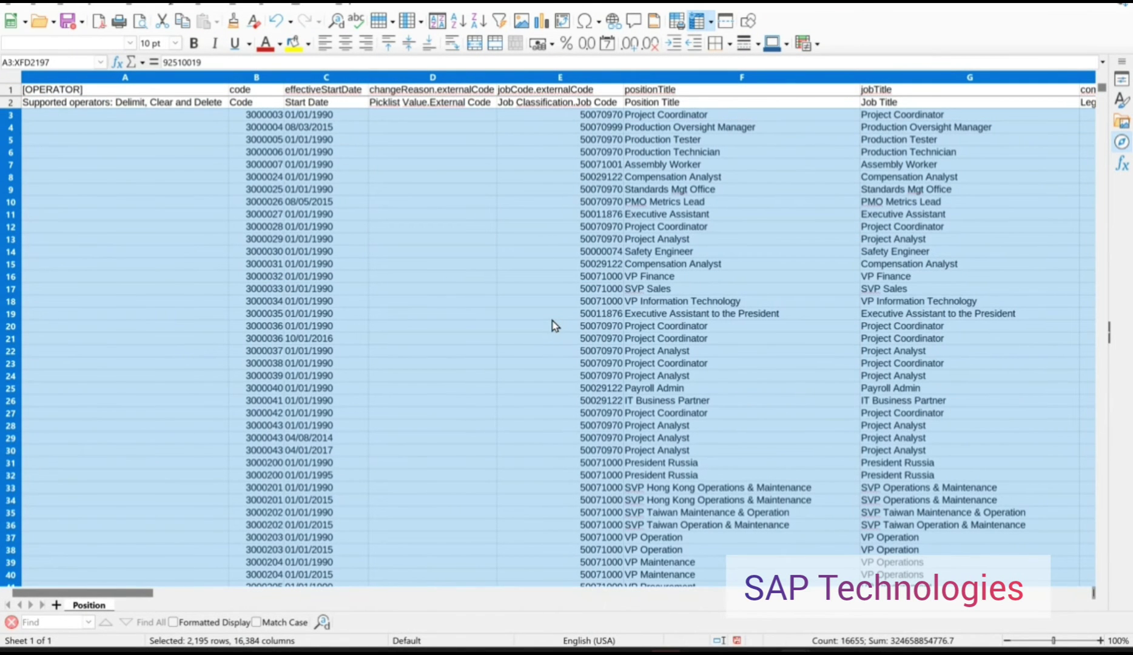
{"action": "key", "text": "ctrl+minus"}
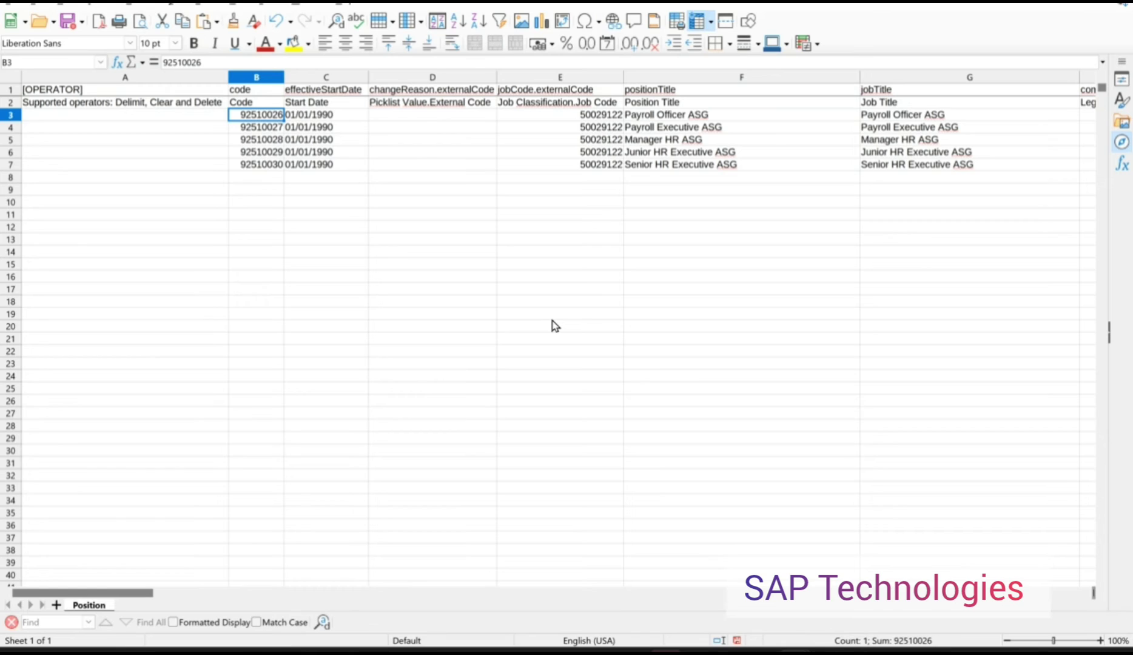
- Check the five remaining ASG records and save the position file
{"action": "key", "text": "Down"}
{"action": "key", "text": "Down"}
{"action": "key", "text": "Down"}
{"action": "key", "text": "Down"}
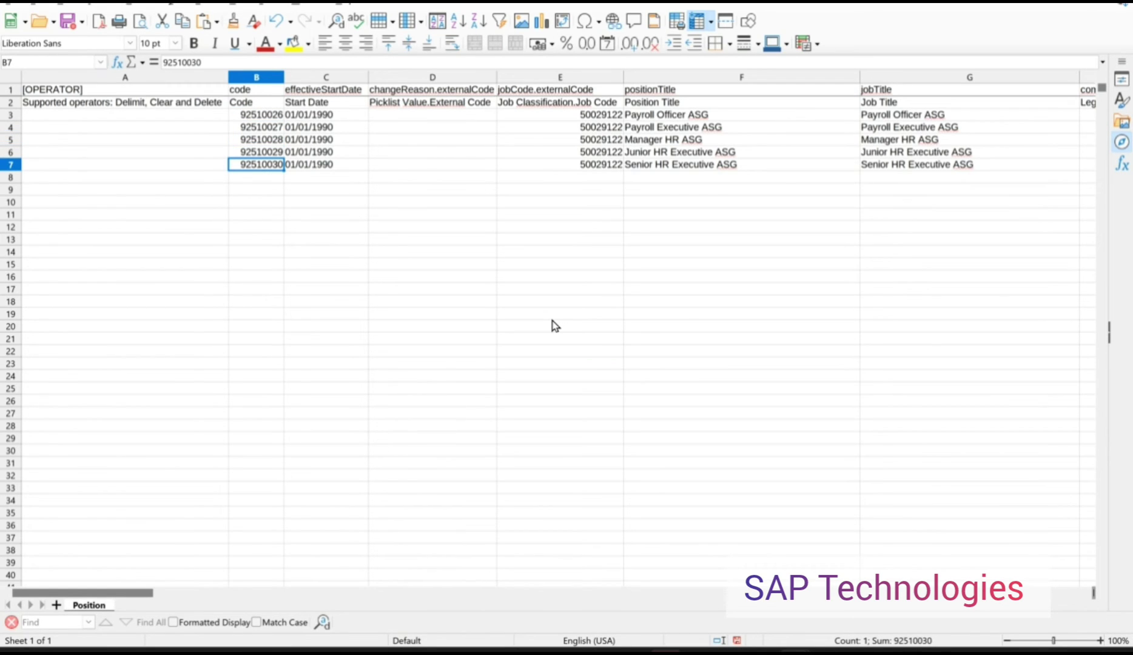
{"action": "left_click", "coordinate": [407, 204]}
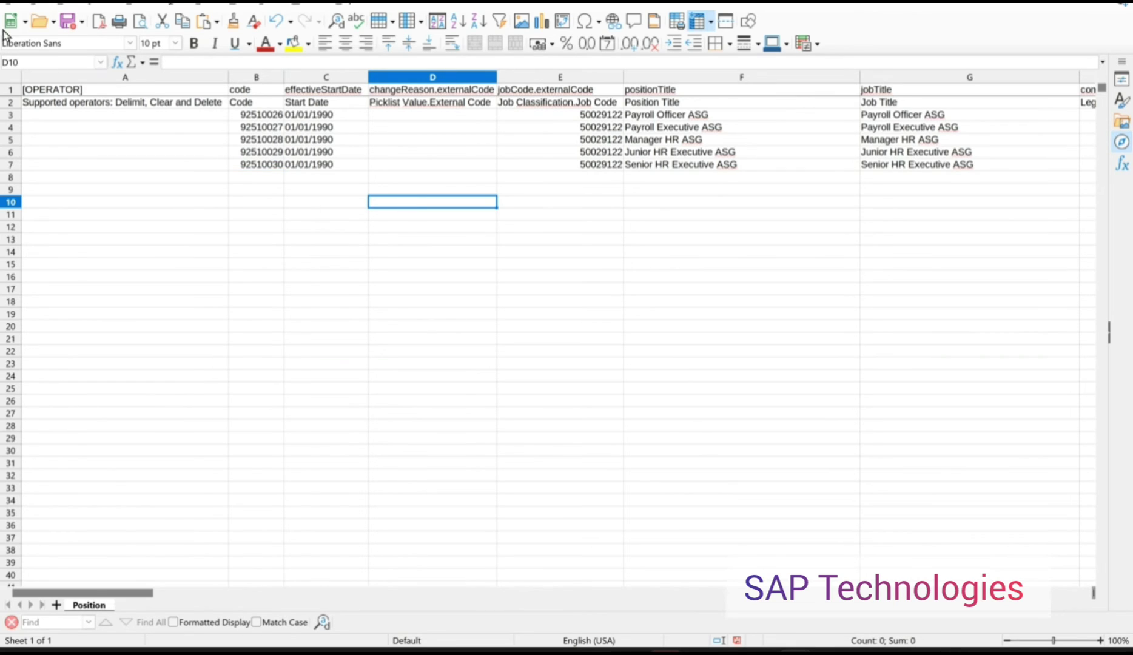
{"action": "left_click", "coordinate": [12, 9]}
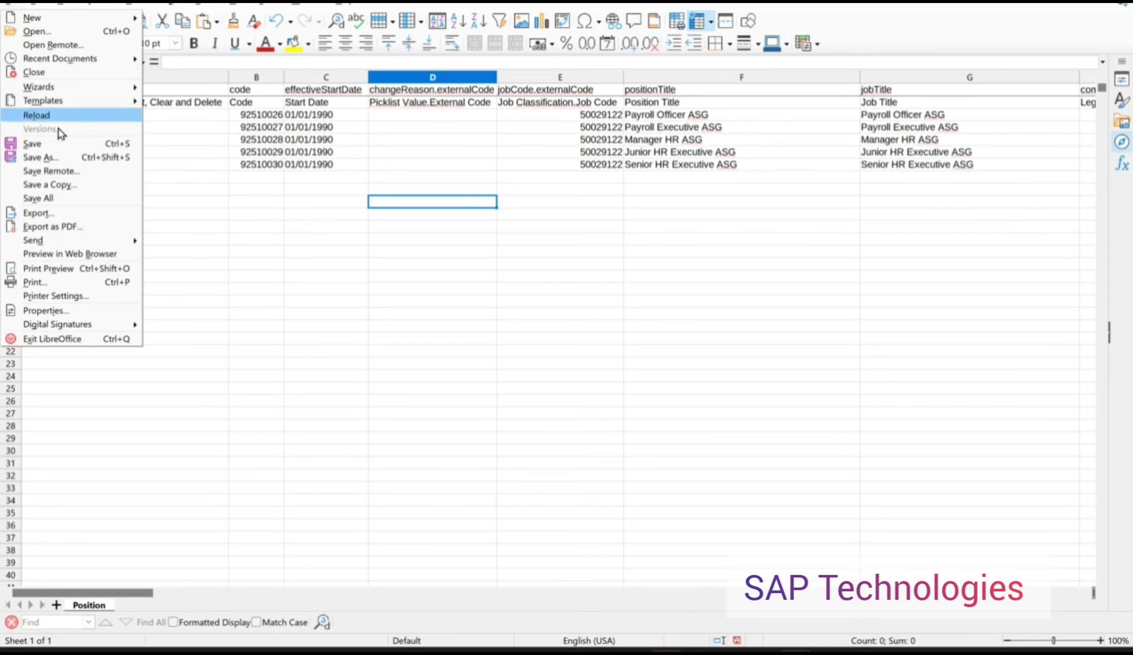
{"action": "left_click", "coordinate": [42, 144]}
{"action": "left_click", "coordinate": [633, 363]}
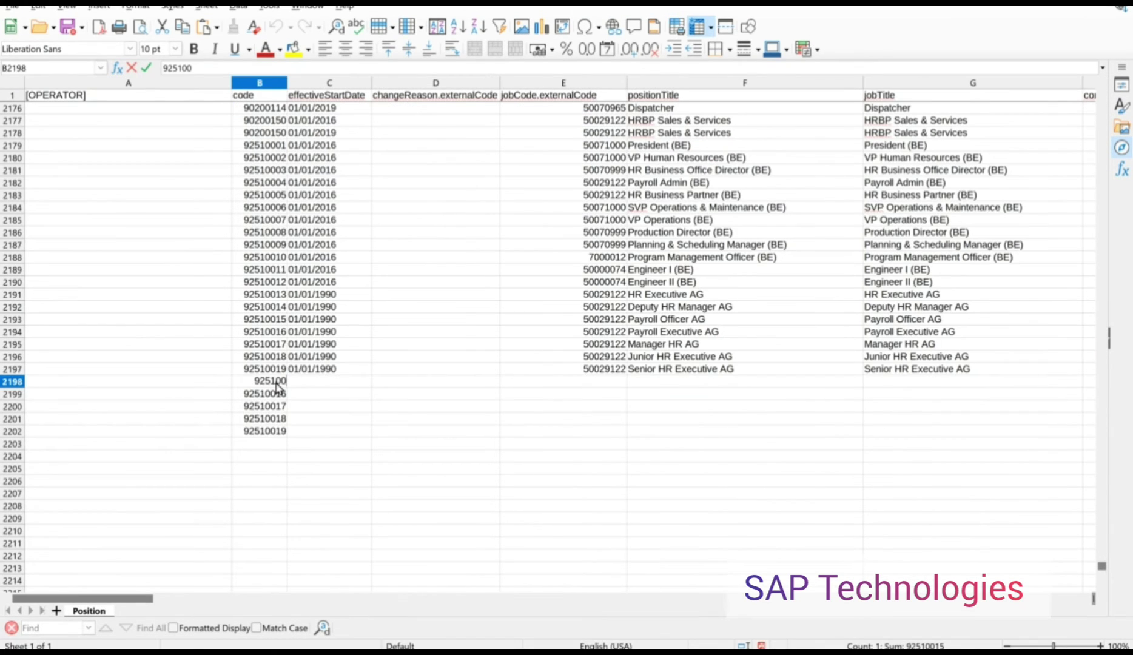
- Enter code 92510026 in row 2198 and fill the series down to 92510030 in row 2202
{"action": "type", "text": "26"}
{"action": "key", "text": "Return"}
{"action": "left_click", "coordinate": [277, 383]}
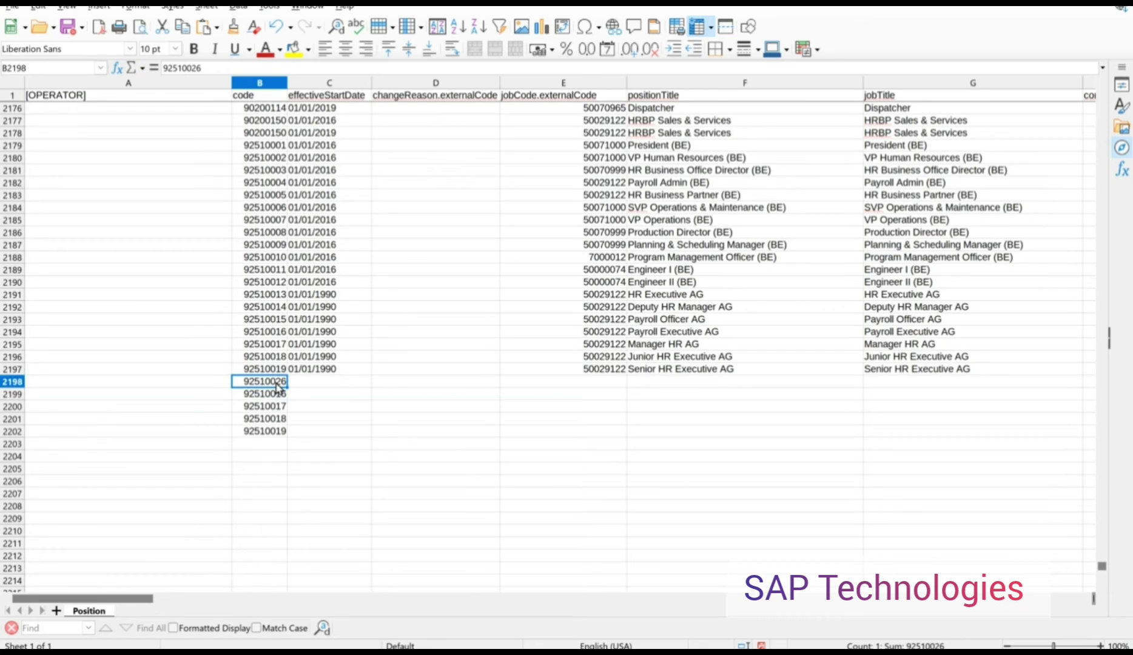
{"action": "left_click_drag", "start_coordinate": [288, 387], "coordinate": [291, 447]}
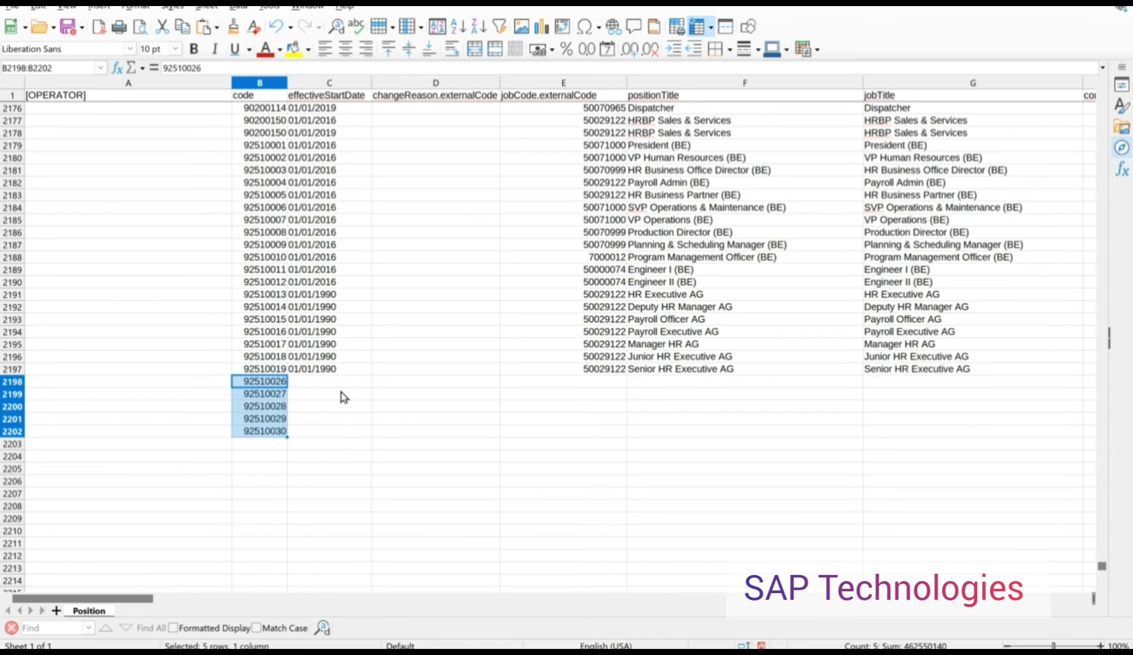
- Check the new position codes in rows 2198 to 2202
{"action": "left_click", "coordinate": [289, 395]}
{"action": "left_click", "coordinate": [262, 382]}
{"action": "key", "text": "Down"}
{"action": "key", "text": "Down"}
{"action": "key", "text": "Up"}
{"action": "key", "text": "Up"}
{"action": "key", "text": "Down"}
{"action": "key", "text": "Down"}
{"action": "key", "text": "Down"}
{"action": "key", "text": "Down"}
{"action": "key", "text": "Down"}
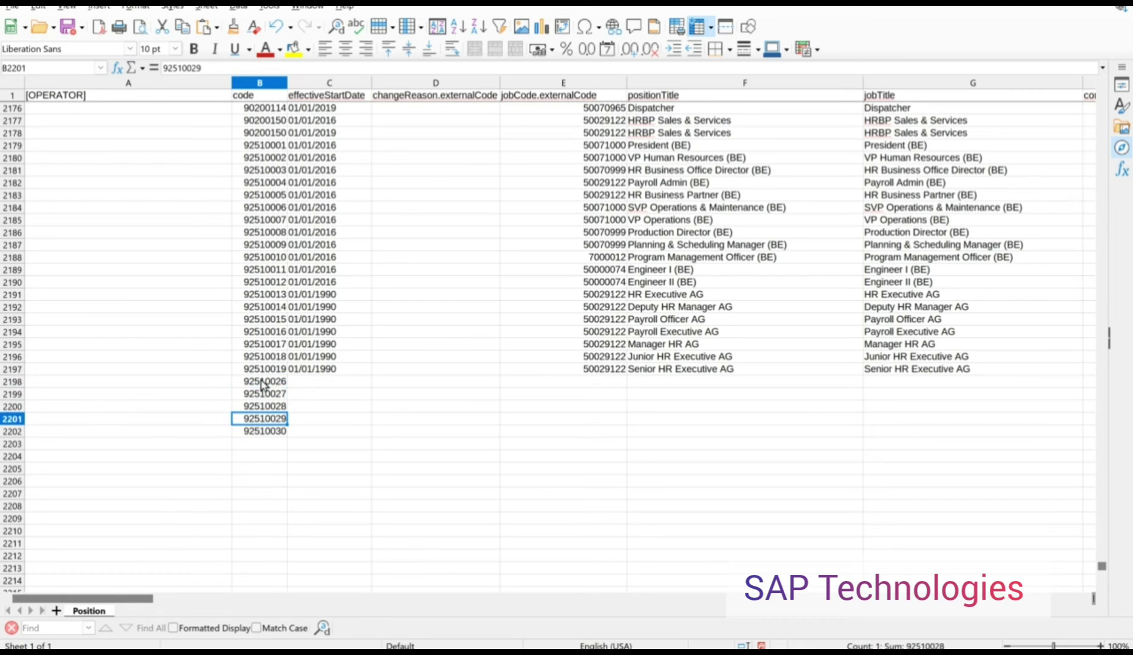
{"action": "key", "text": "Up"}
{"action": "key", "text": "Up"}
{"action": "key", "text": "Up"}
{"action": "key", "text": "Up"}
{"action": "key", "text": "Up"}
- Fill the effectiveStartDate 01/01/1990 from row 2197 down through row 2202
{"action": "key", "text": "Right"}
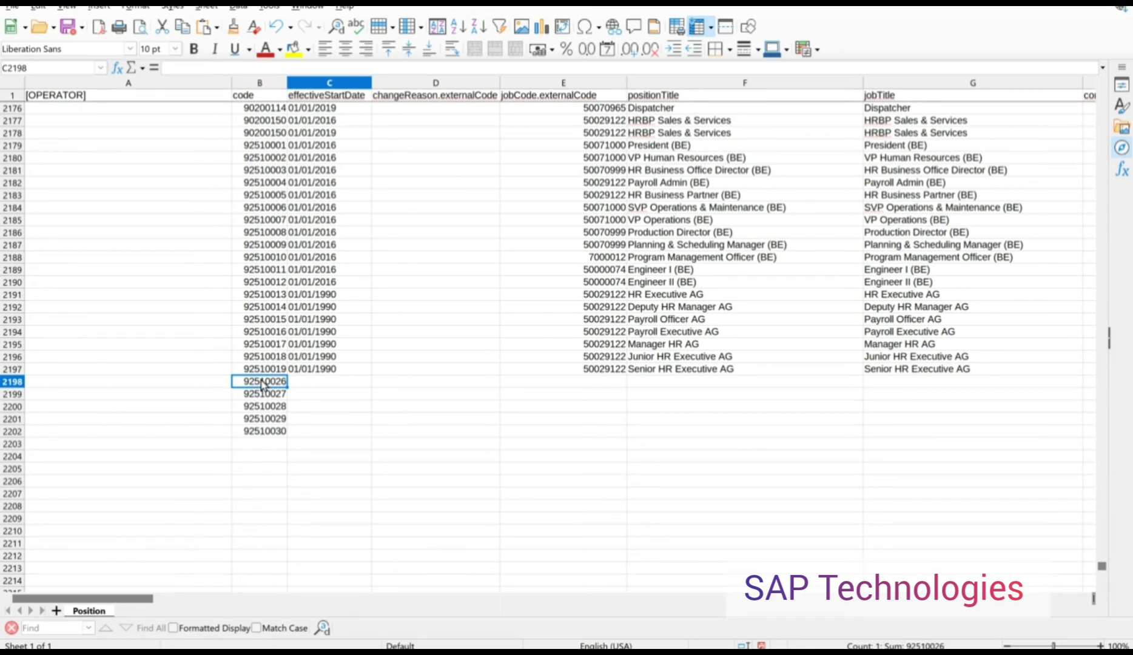
{"action": "key", "text": "Up"}
{"action": "key", "text": "shift+Down"}
{"action": "key", "text": "shift+Down"}
{"action": "key", "text": "shift+Down"}
{"action": "key", "text": "shift+Down"}
{"action": "key", "text": "shift+Down"}
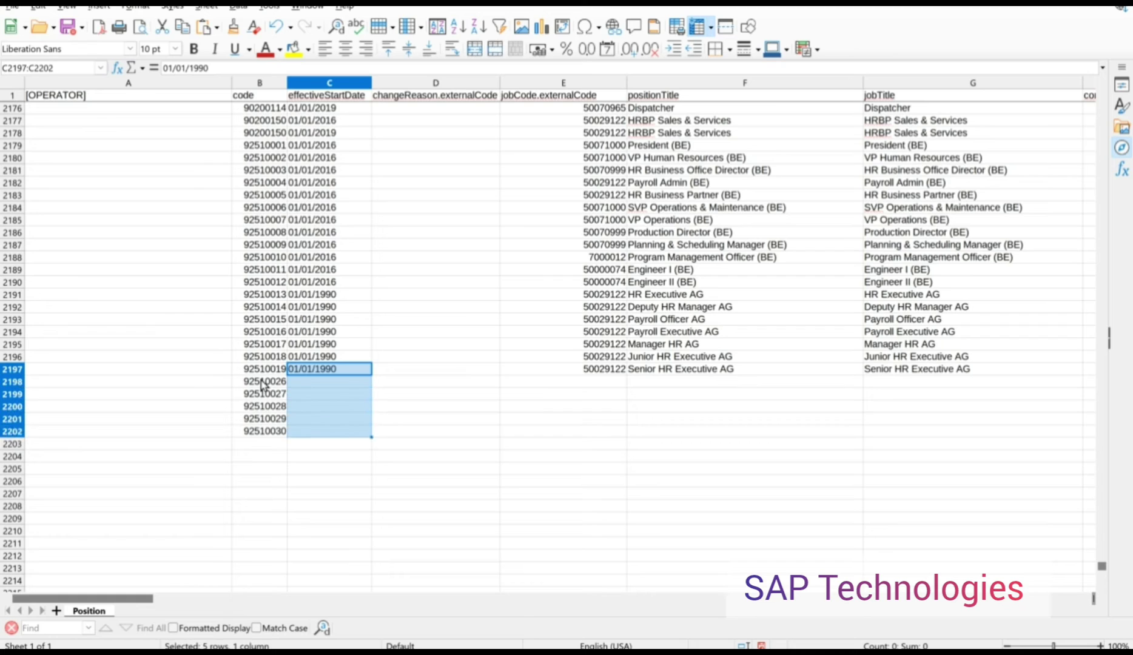
{"action": "key", "text": "ctrl+d"}
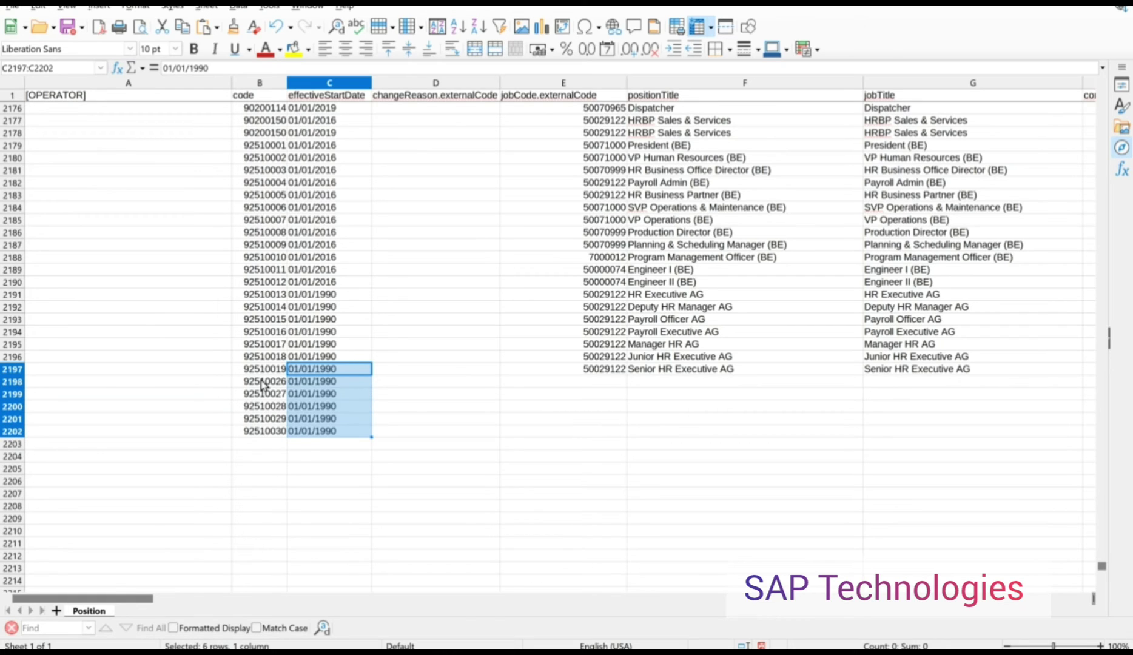
- Fill the jobCode.externalCode 50029122 from row 2197 down through row 2202
{"action": "key", "text": "Right"}
{"action": "key", "text": "Right"}
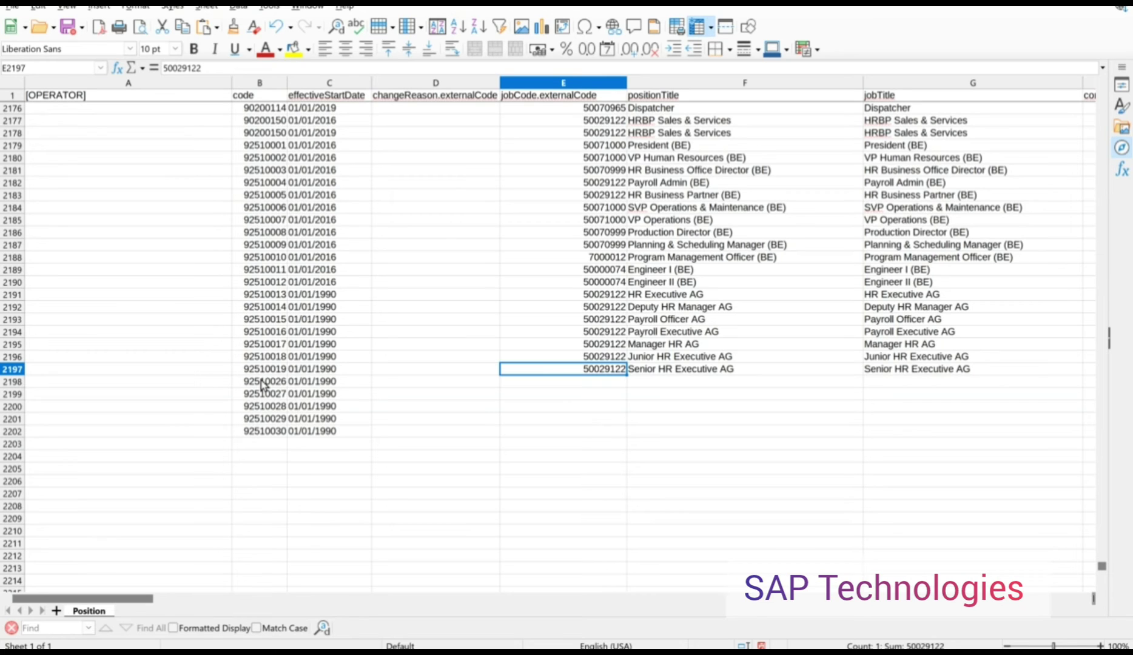
{"action": "key", "text": "shift+Down"}
{"action": "key", "text": "shift+Down"}
{"action": "key", "text": "shift+Down"}
{"action": "key", "text": "shift+Down"}
{"action": "key", "text": "shift+Down"}
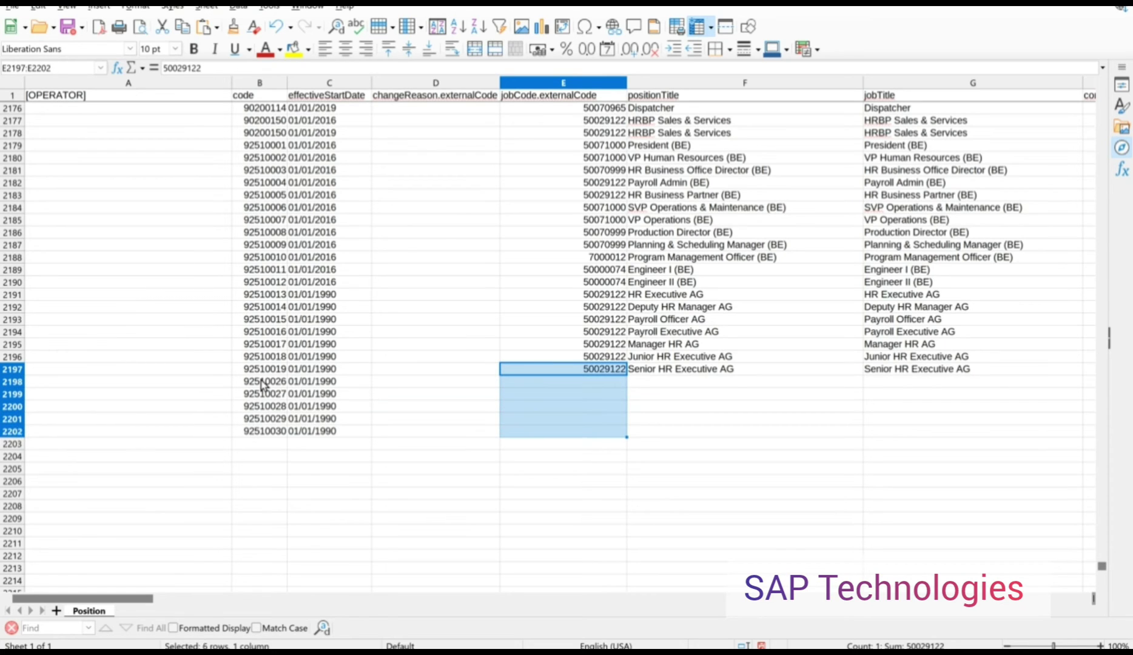
{"action": "key", "text": "ctrl+d"}
- Copy the five positionTitle values from rows 2193 to 2197 into rows 2198 to 2202
{"action": "key", "text": "Right"}
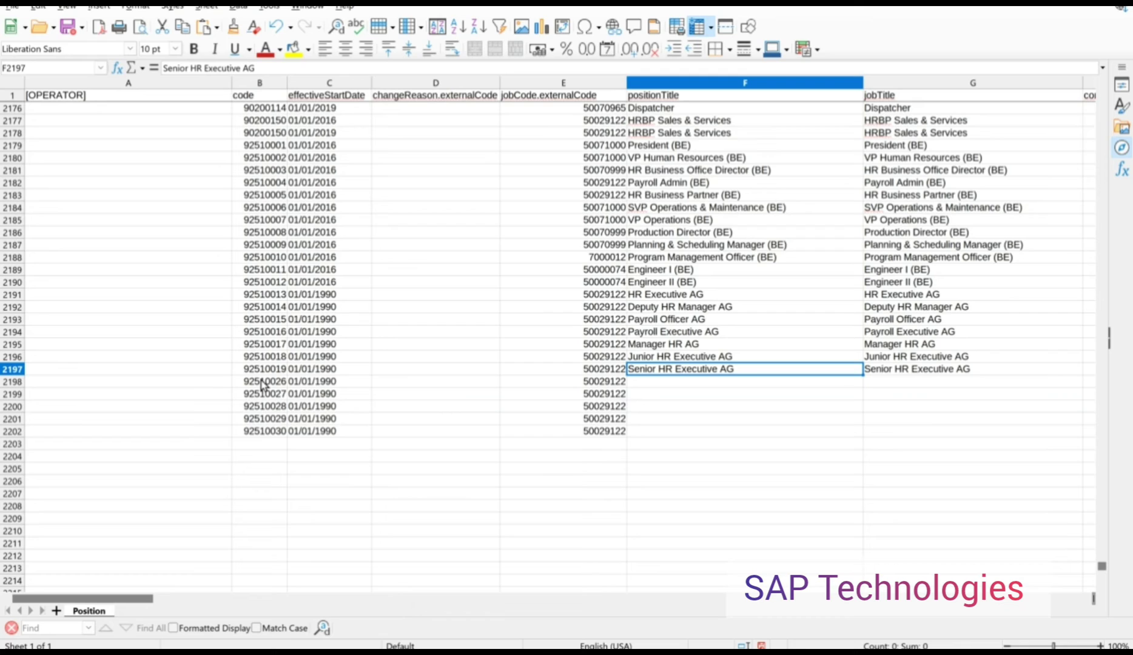
{"action": "key", "text": "shift+Up"}
{"action": "key", "text": "shift+Up"}
{"action": "key", "text": "shift+Up"}
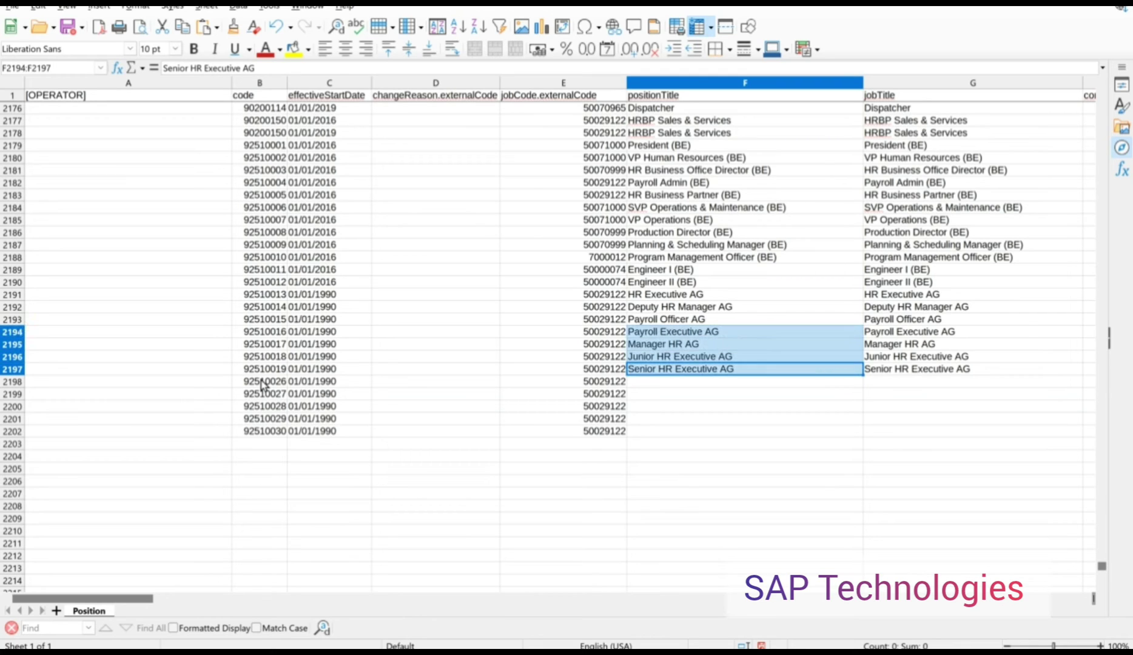
{"action": "key", "text": "shift+Up"}
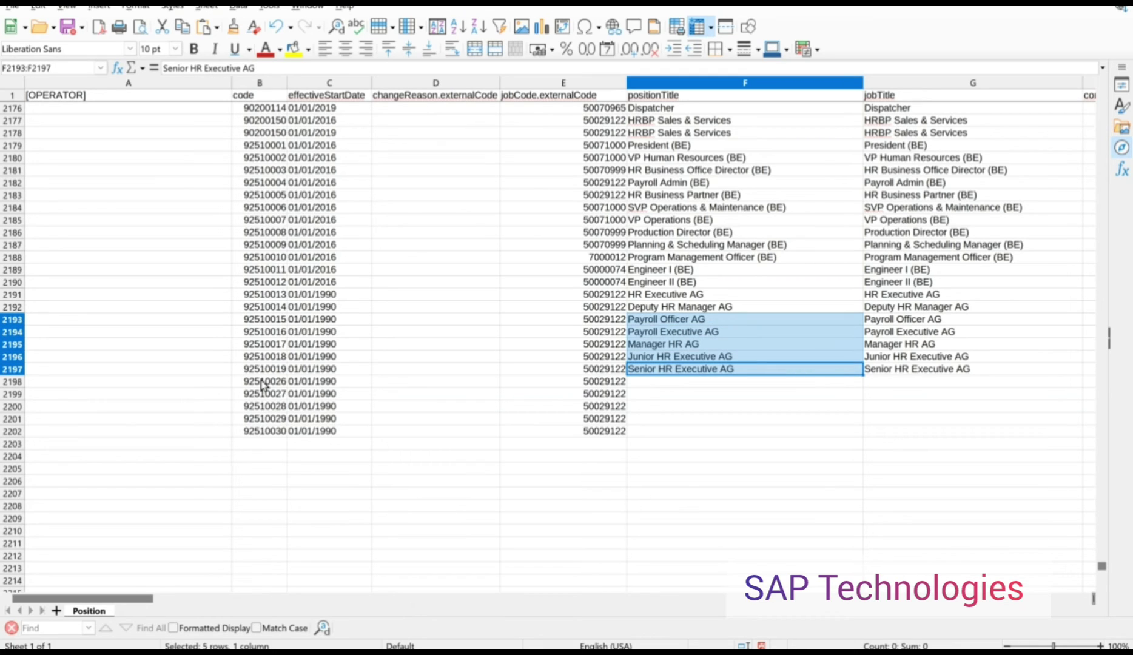
{"action": "key", "text": "shift+Up"}
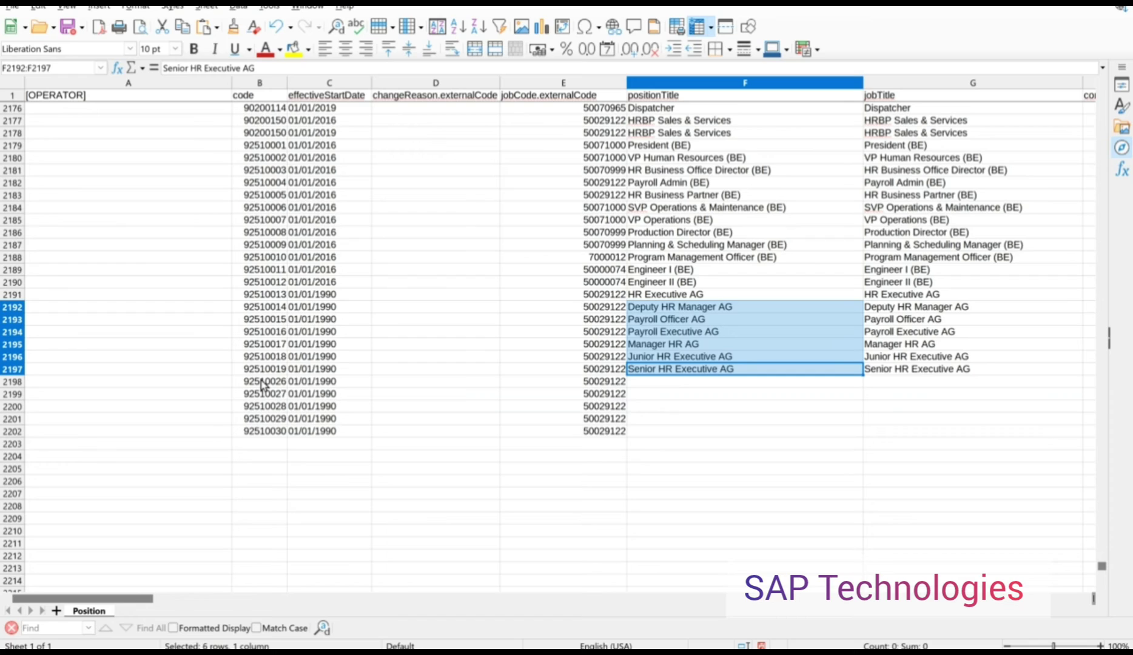
{"action": "key", "text": "shift+Down"}
{"action": "key", "text": "shift+Down"}
{"action": "key", "text": "shift+Down"}
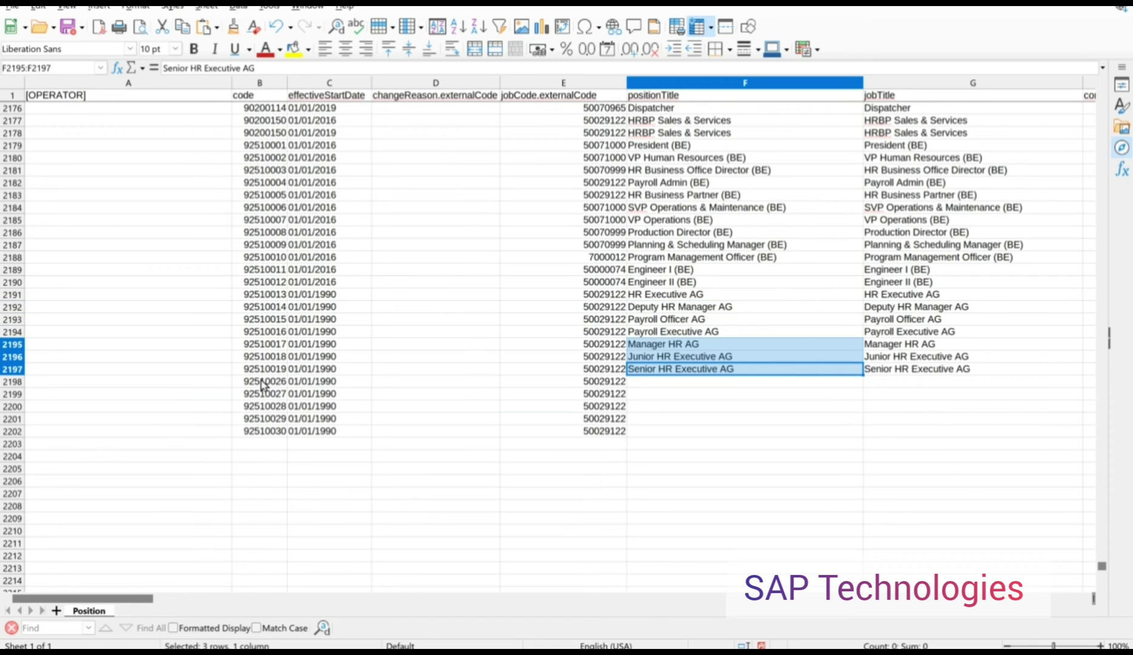
{"action": "key", "text": "shift+Up"}
{"action": "key", "text": "shift+Up"}
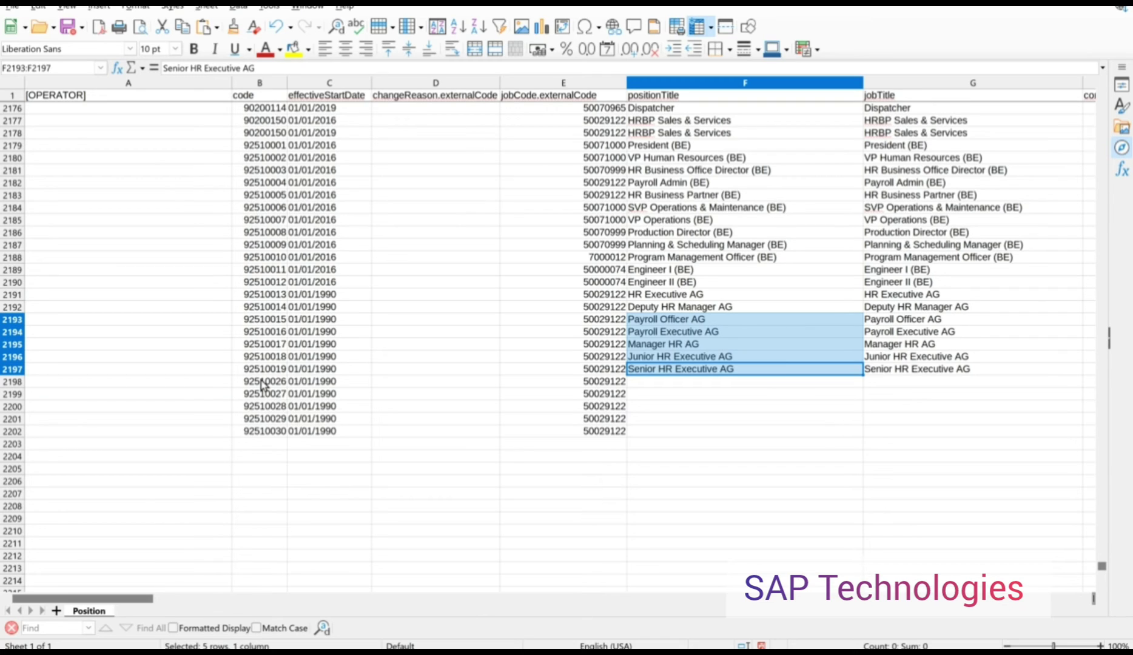
{"action": "key", "text": "ctrl+c"}
{"action": "key", "text": "Down"}
{"action": "key", "text": "ctrl+v"}
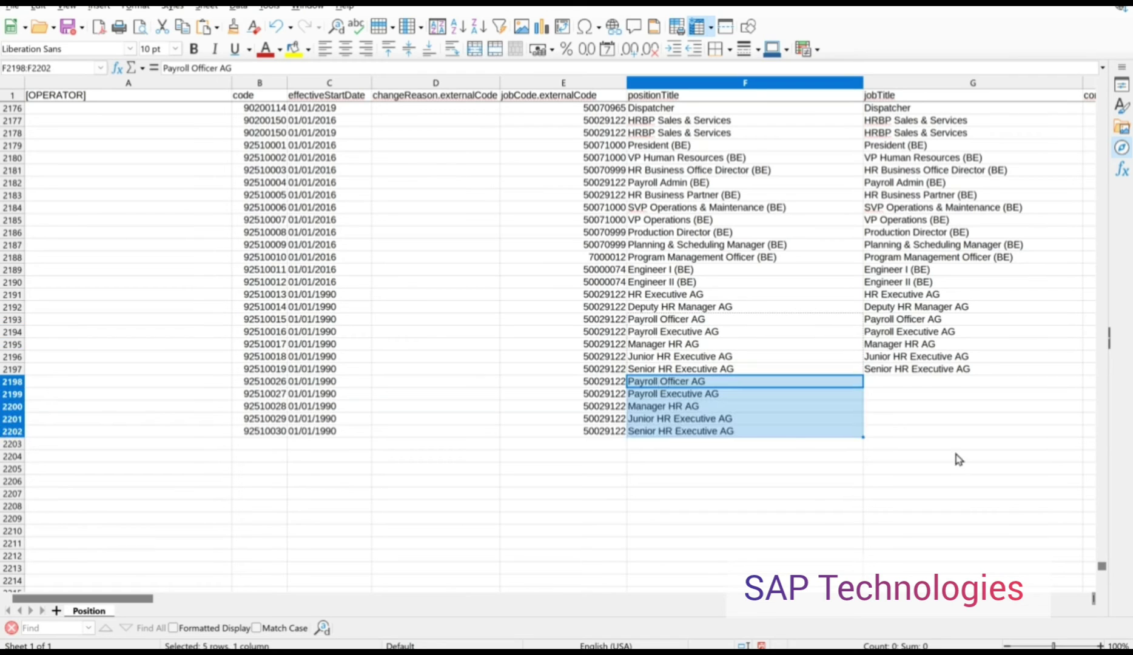
- Change the AG suffix to ASG in the new position titles in rows 2198 to 2200
{"action": "left_click", "coordinate": [696, 385]}
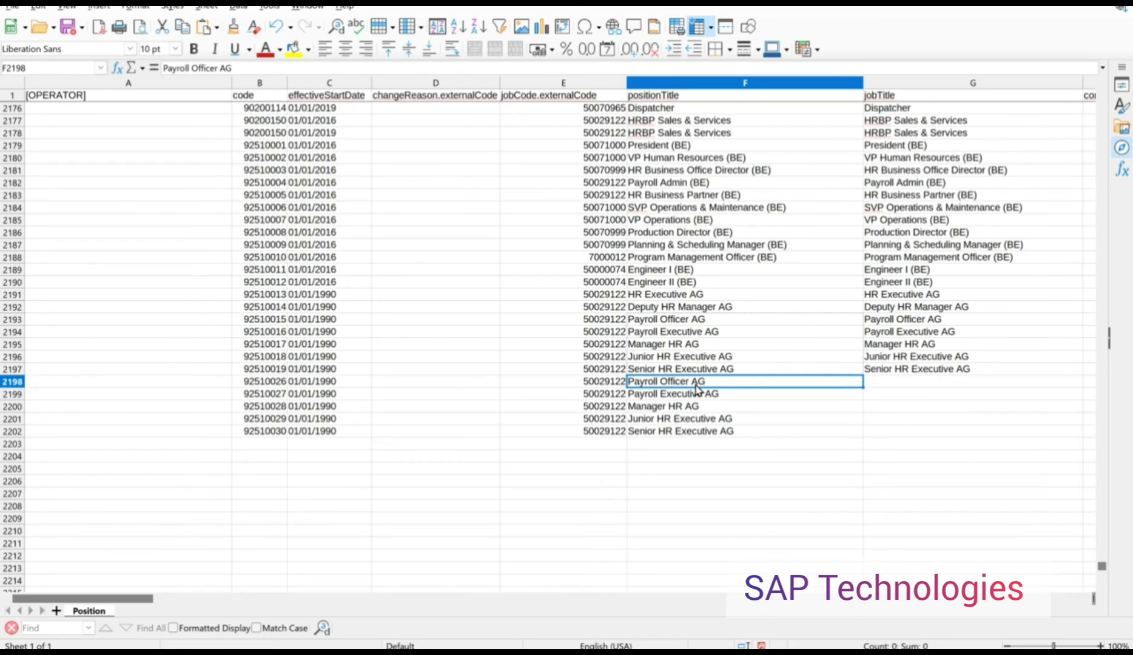
{"action": "double_click", "coordinate": [697, 387]}
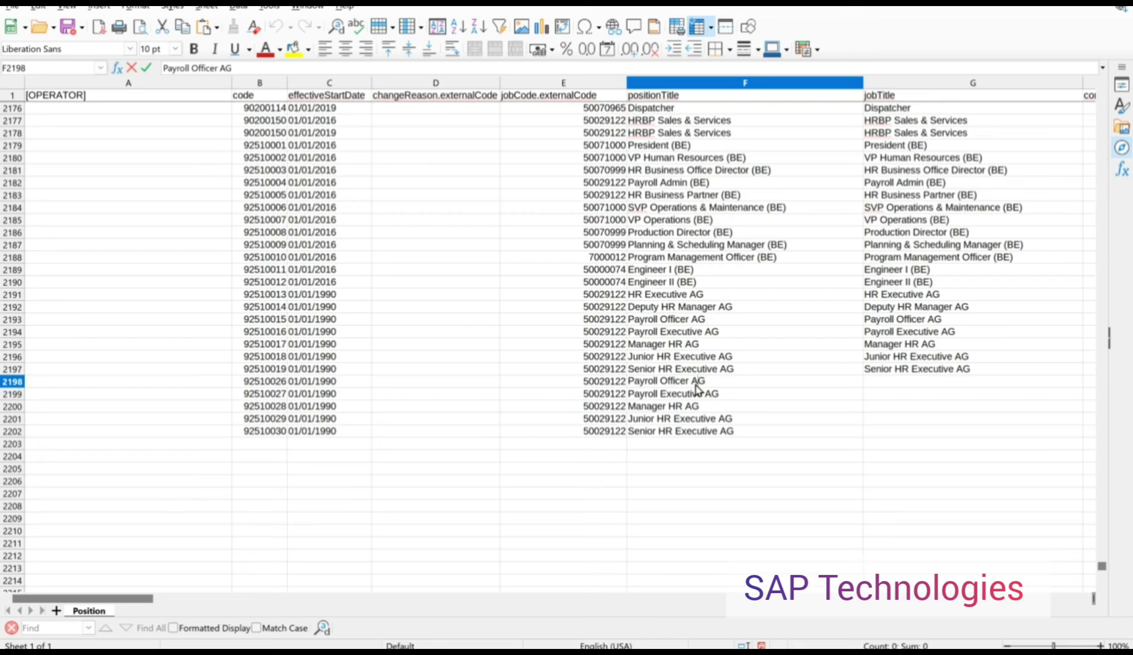
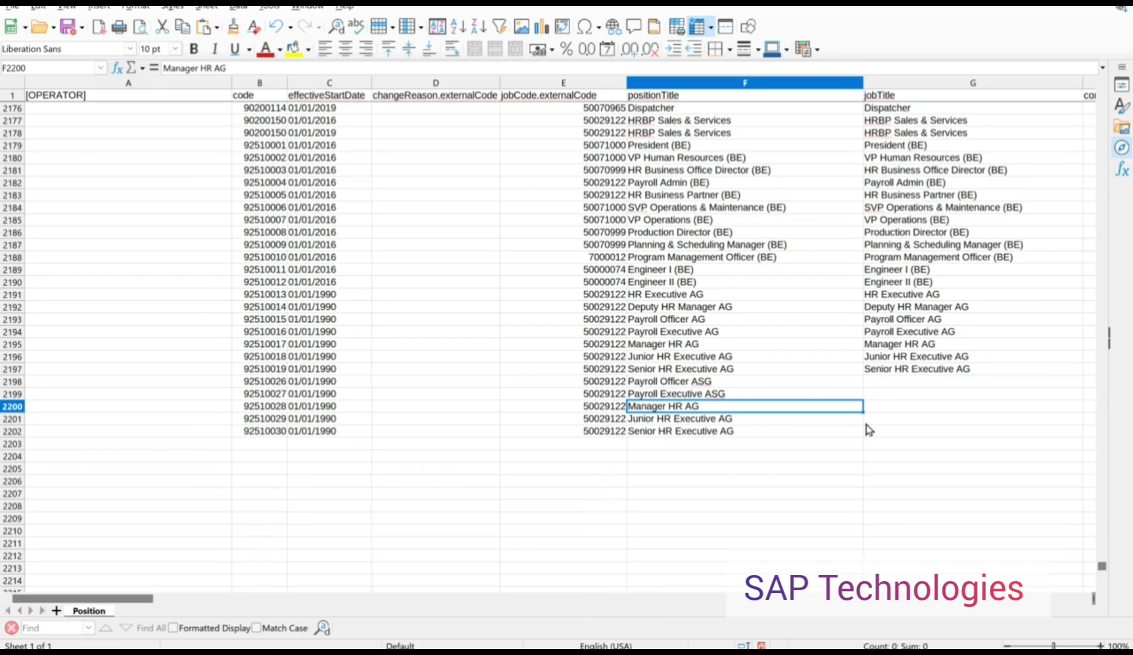
{"action": "key", "text": "BackSpace"}
{"action": "type", "text": "SG"}
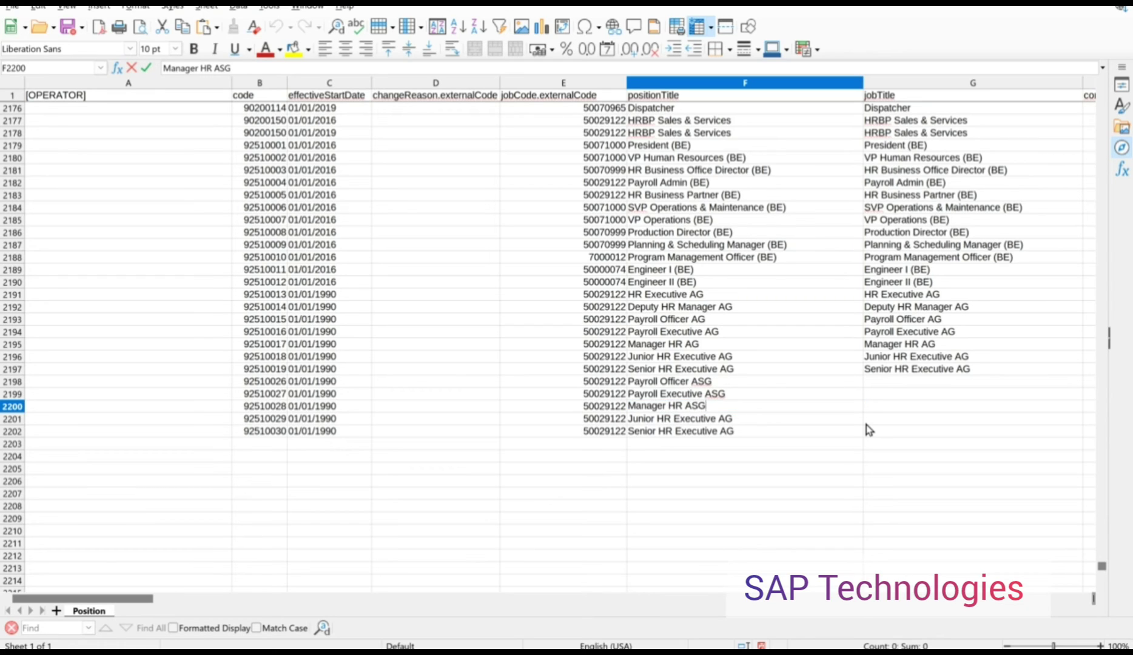
{"action": "key", "text": "Return"}
{"action": "key", "text": "F2"}
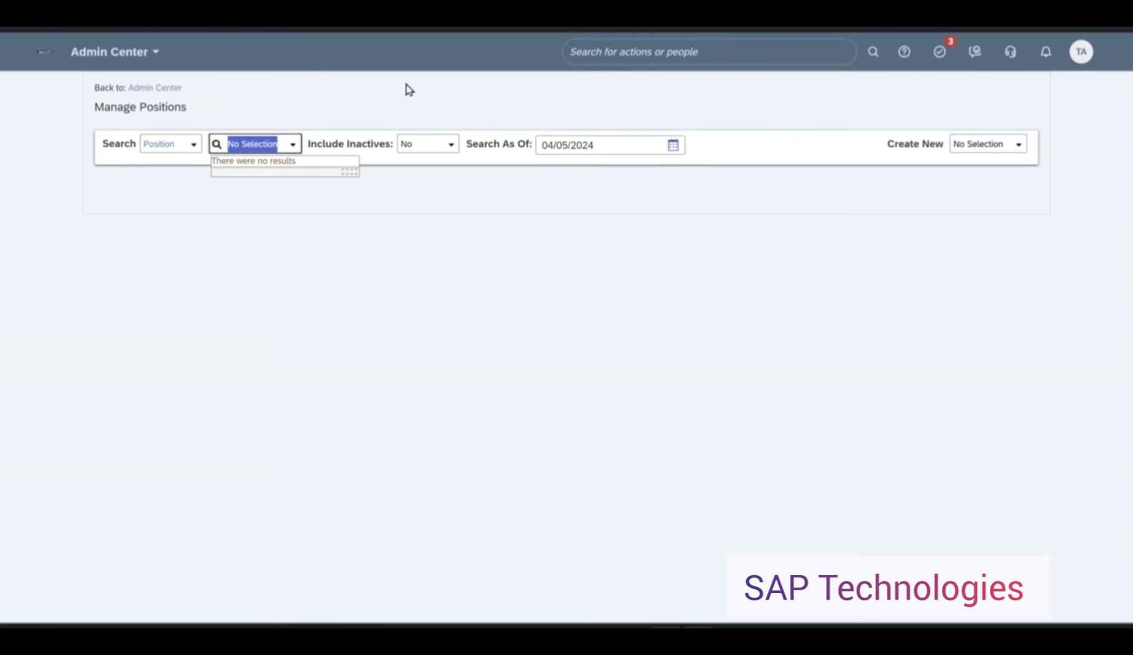
- Switch to SuccessFactors and find and open the Manage Positions page with the action search
{"action": "left_click", "coordinate": [660, 61]}
{"action": "type", "text": "manage "}
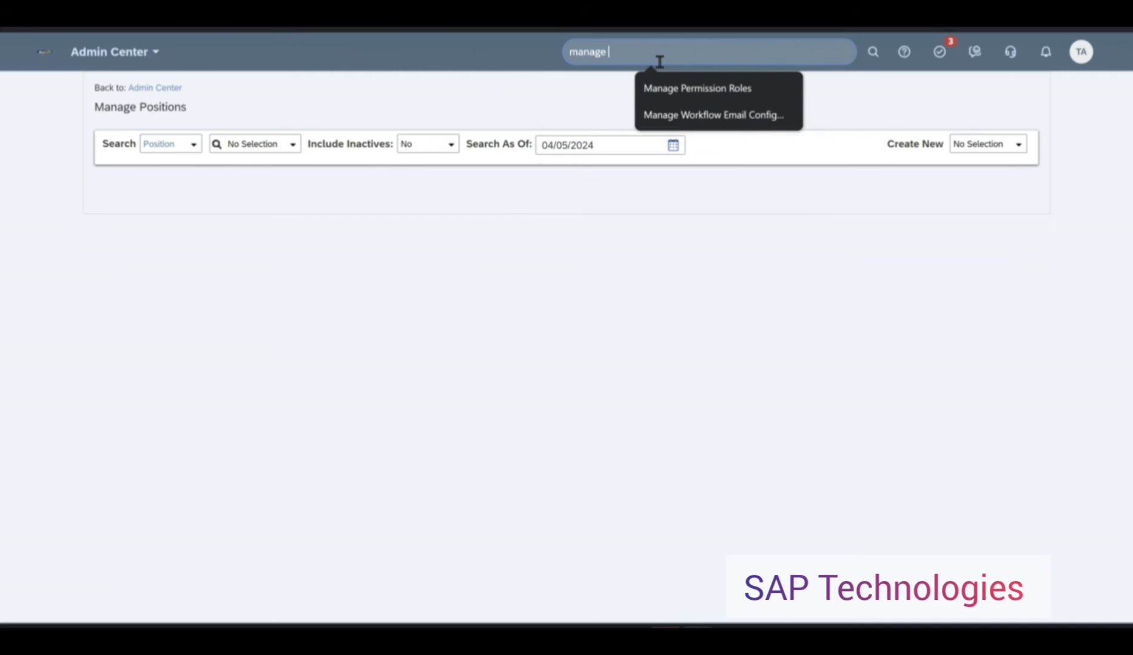
{"action": "type", "text": "positions"}
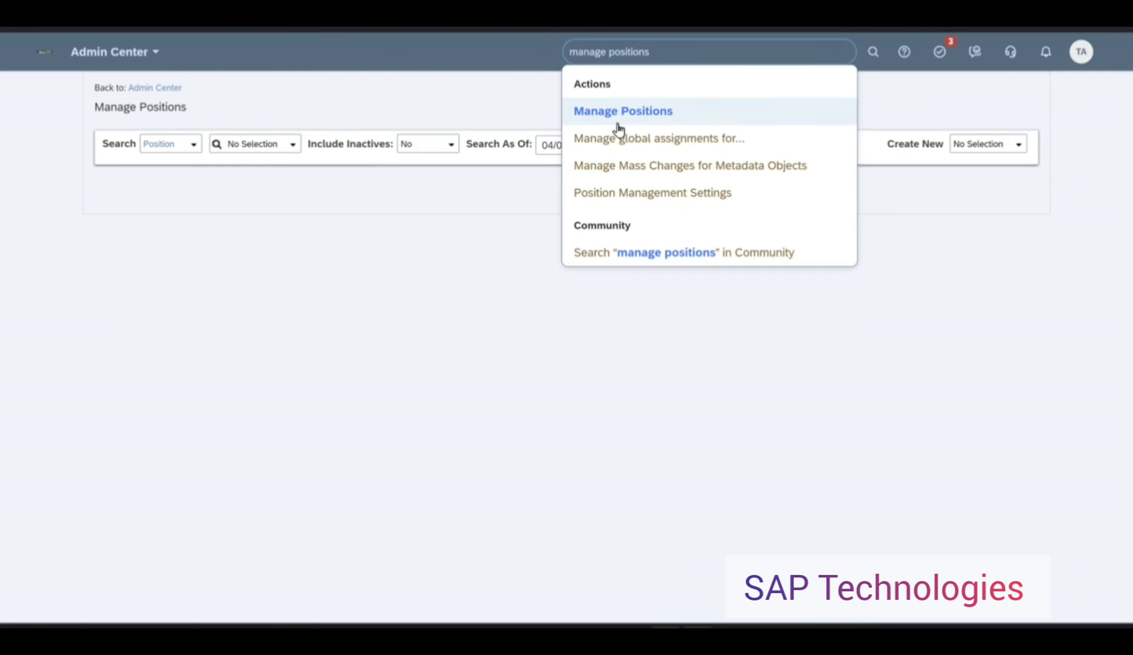
{"action": "left_click", "coordinate": [619, 125]}
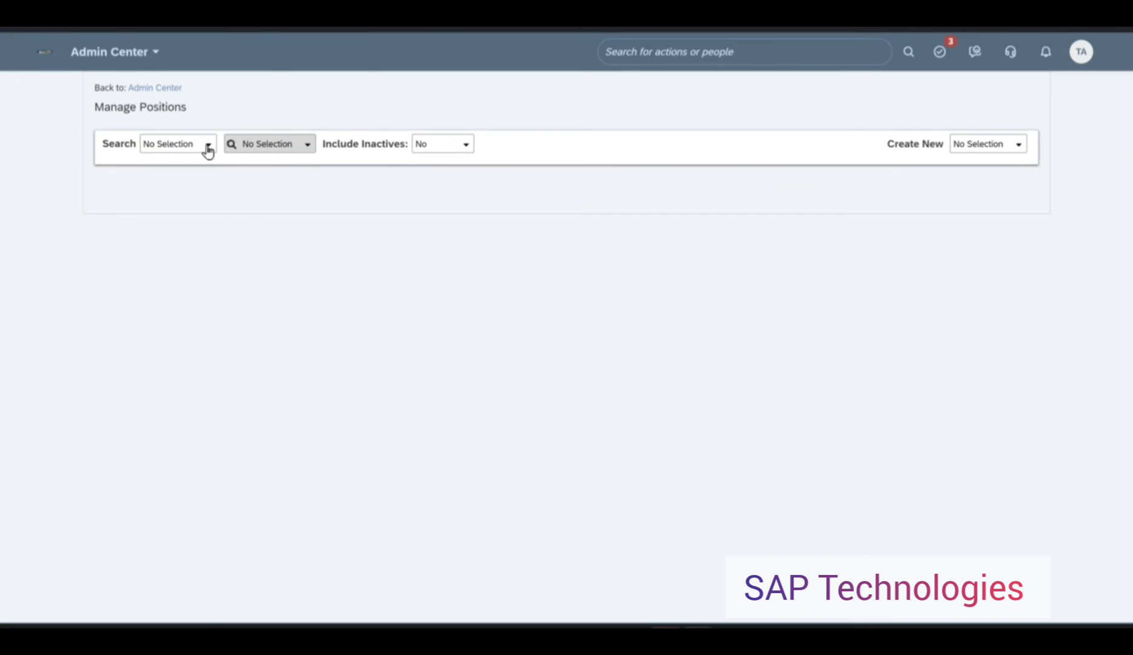
{"action": "left_click", "coordinate": [208, 150]}
{"action": "left_click", "coordinate": [202, 174]}
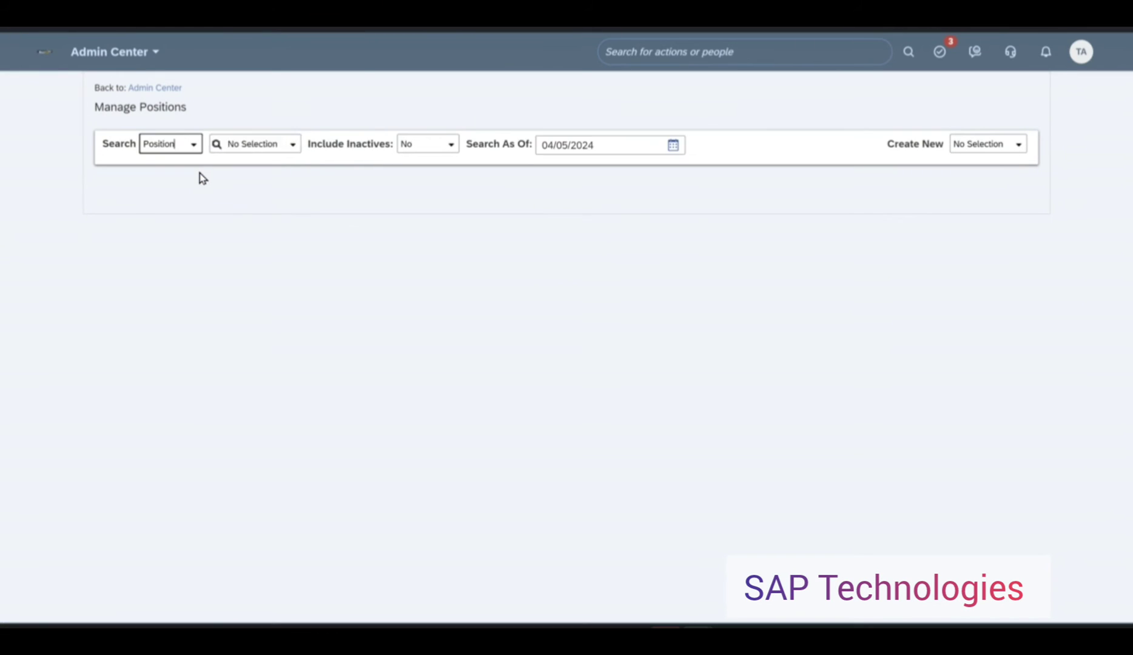
{"action": "left_click", "coordinate": [291, 147]}
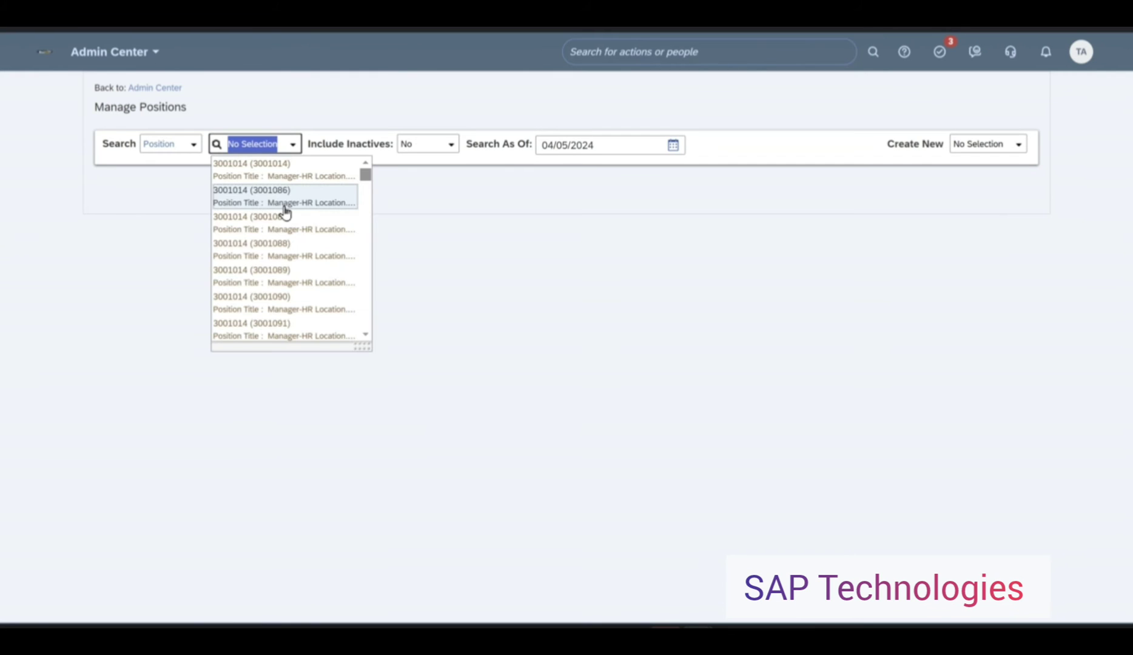
{"action": "left_click", "coordinate": [289, 222]}
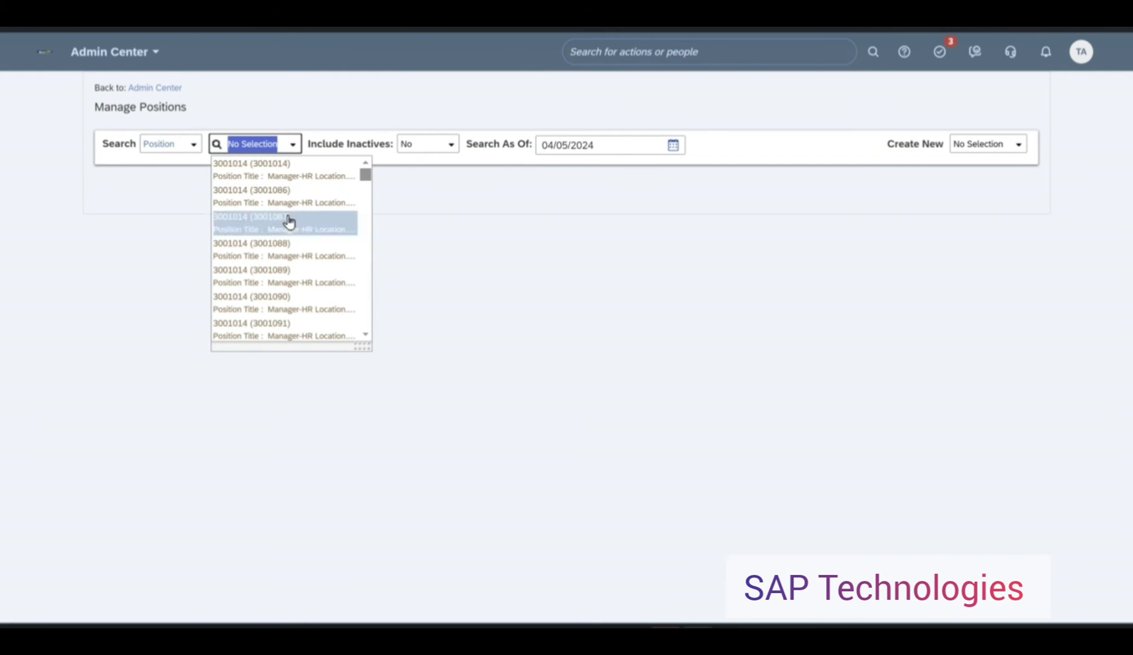
{"action": "left_click", "coordinate": [289, 222]}
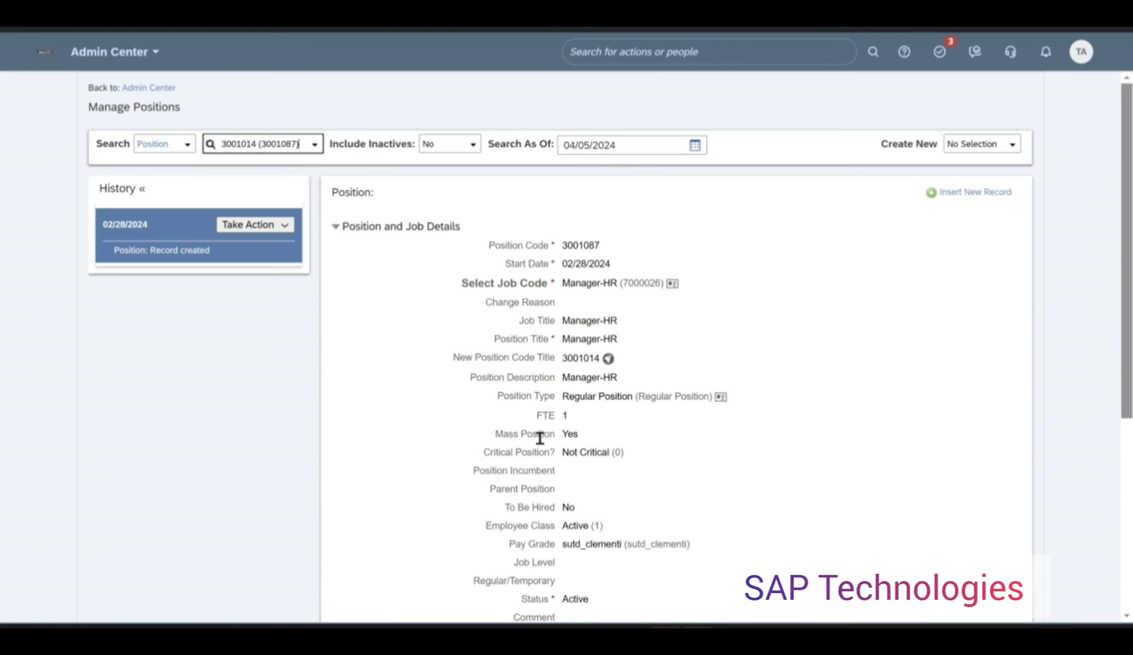
{"action": "scroll", "coordinate": [567, 435], "scroll_direction": "down", "scroll_amount": 3}
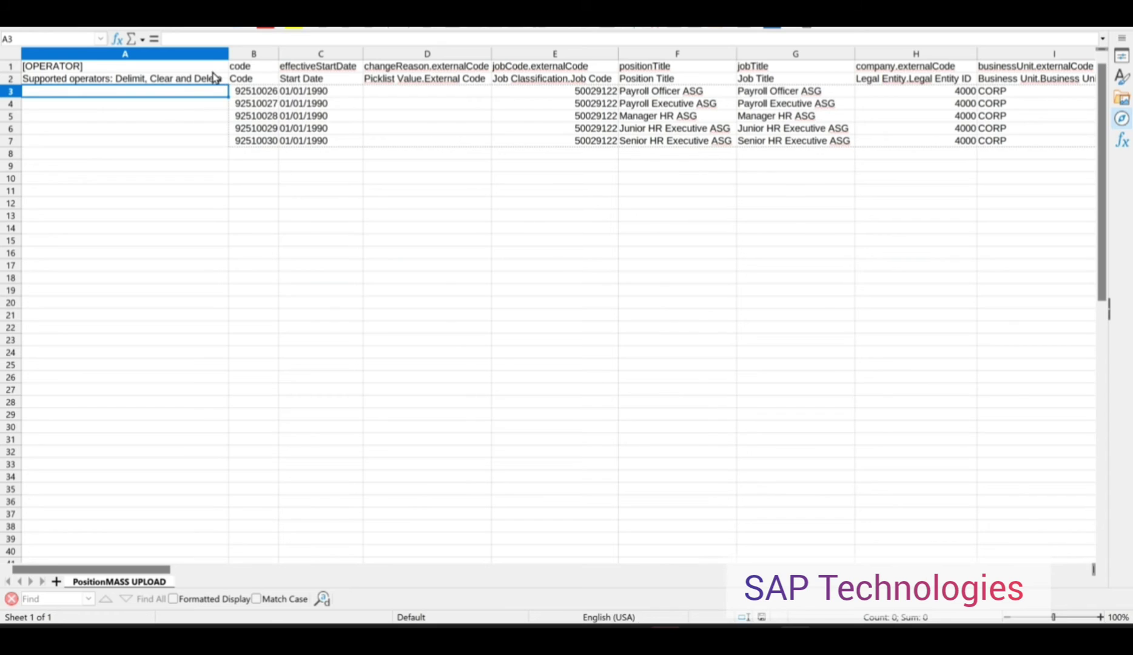
- Review the headers, codes, start dates, job codes and titles in the PositionMASS UPLOAD sheet
{"action": "left_click", "coordinate": [213, 71]}
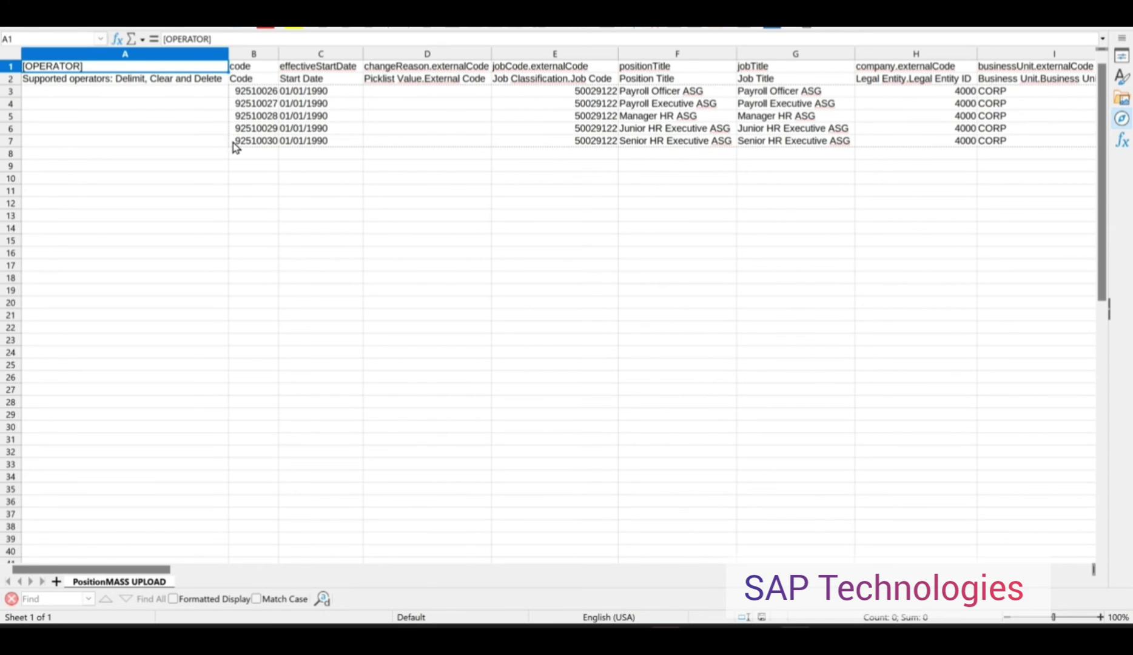
{"action": "left_click", "coordinate": [255, 82]}
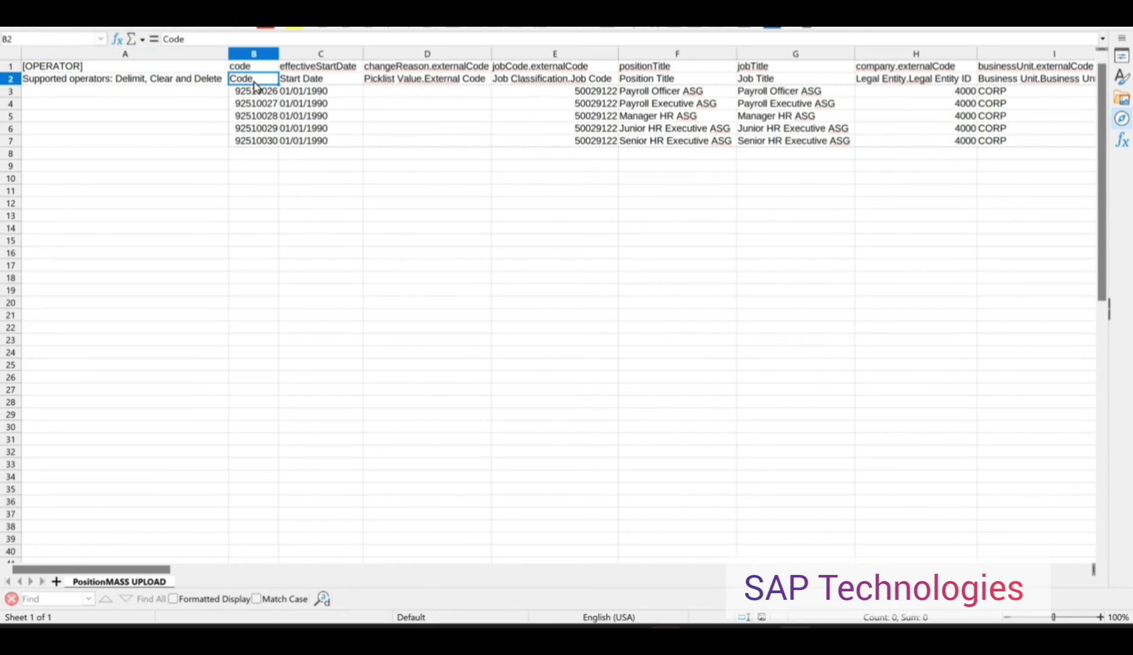
{"action": "left_click", "coordinate": [253, 105]}
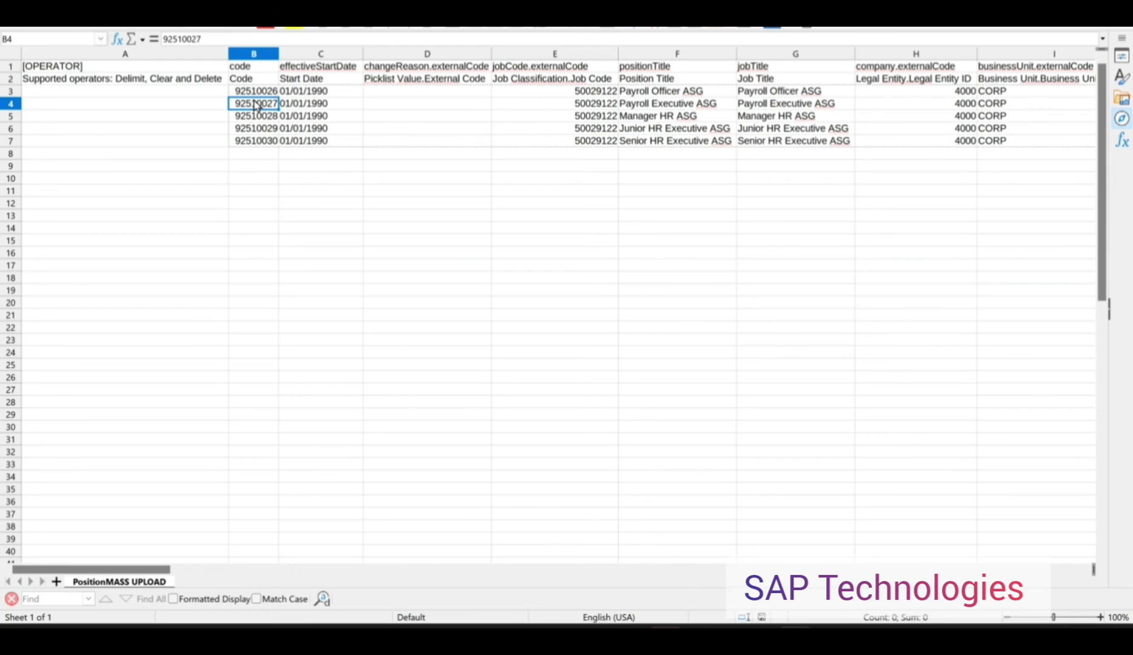
{"action": "left_click", "coordinate": [321, 93]}
{"action": "left_click", "coordinate": [576, 94]}
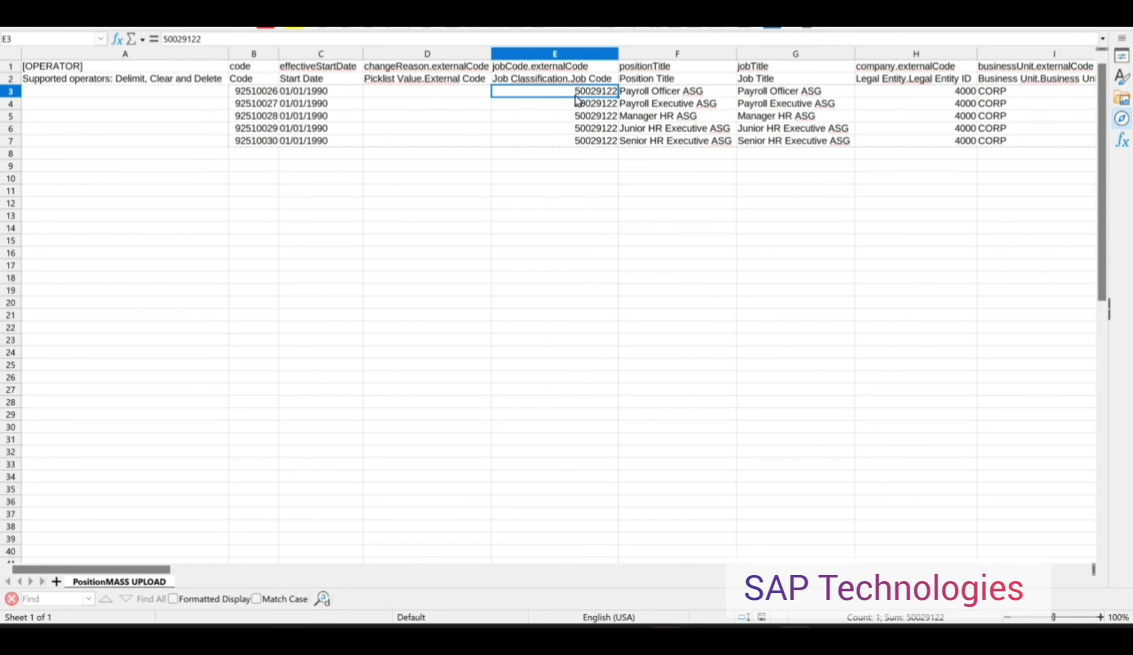
{"action": "left_click", "coordinate": [744, 105]}
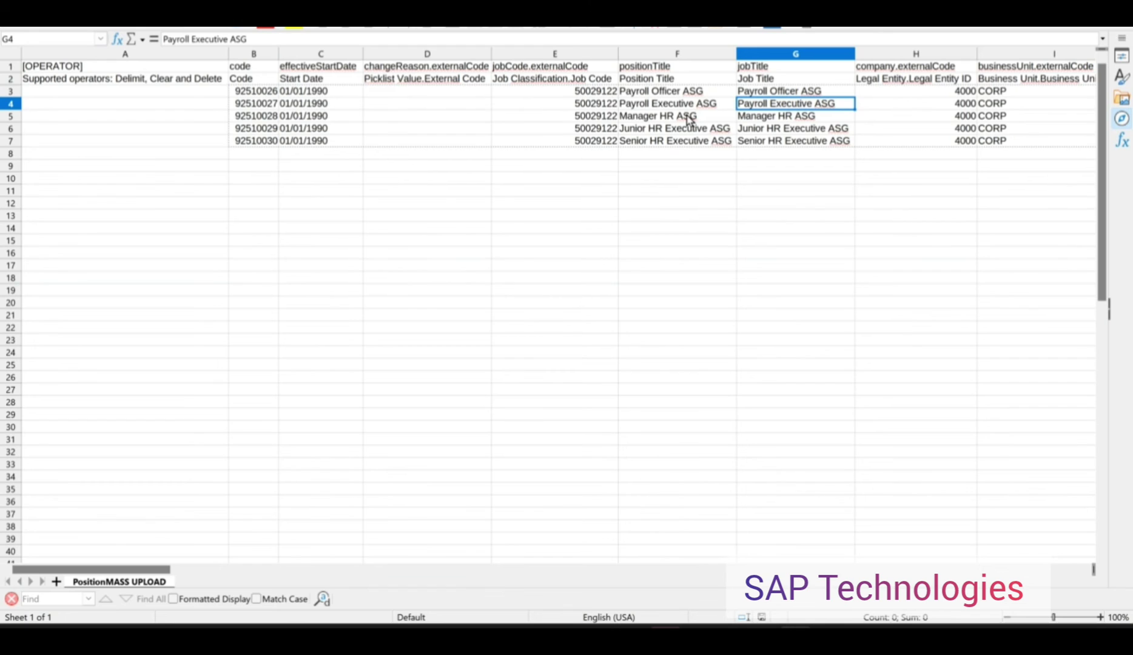
- Check the Organization and Matrix Positions fields of the position record in SuccessFactors, and return to the upload sheet
{"action": "key", "text": "alt+Tab"}
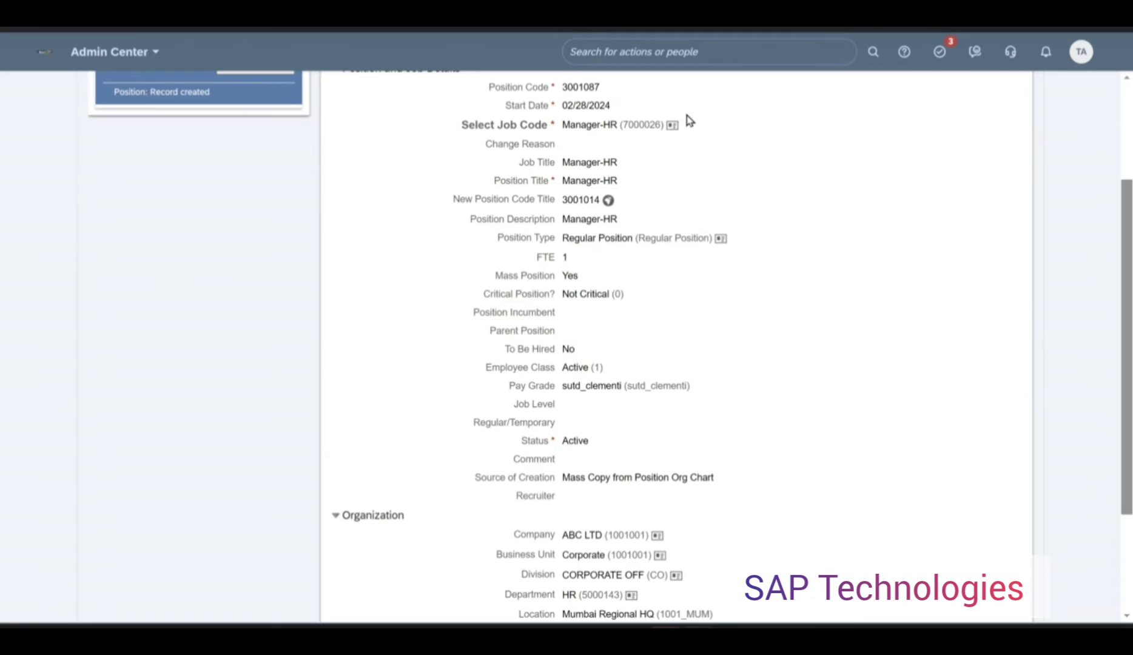
{"action": "scroll", "coordinate": [676, 346], "scroll_direction": "down", "scroll_amount": 3}
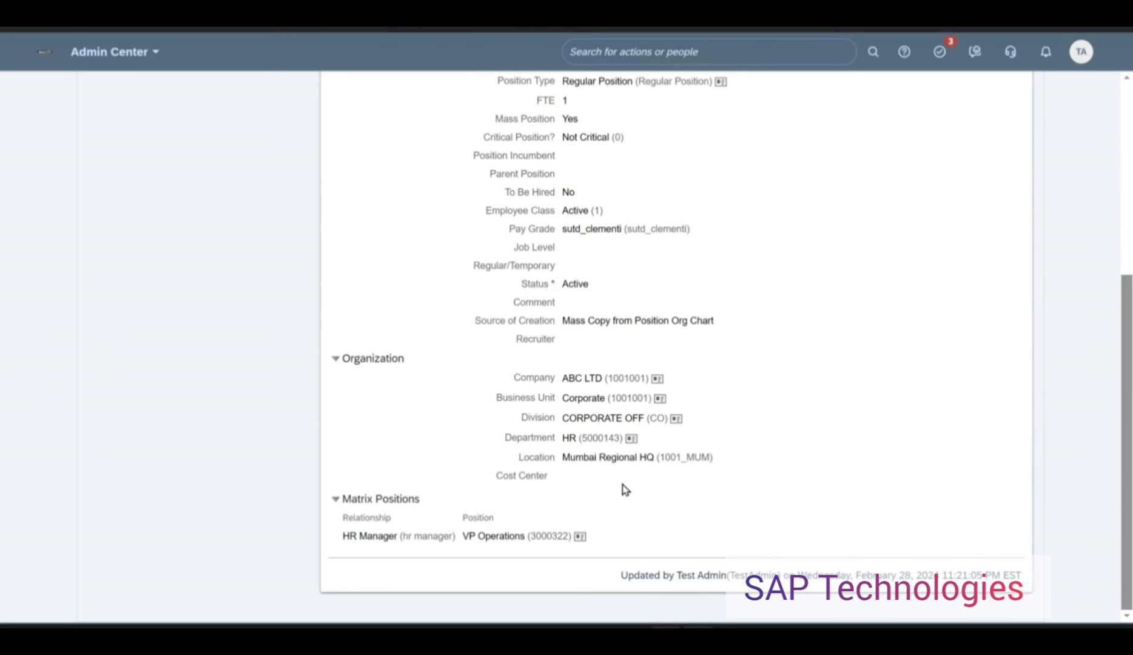
{"action": "key", "text": "alt+Tab"}
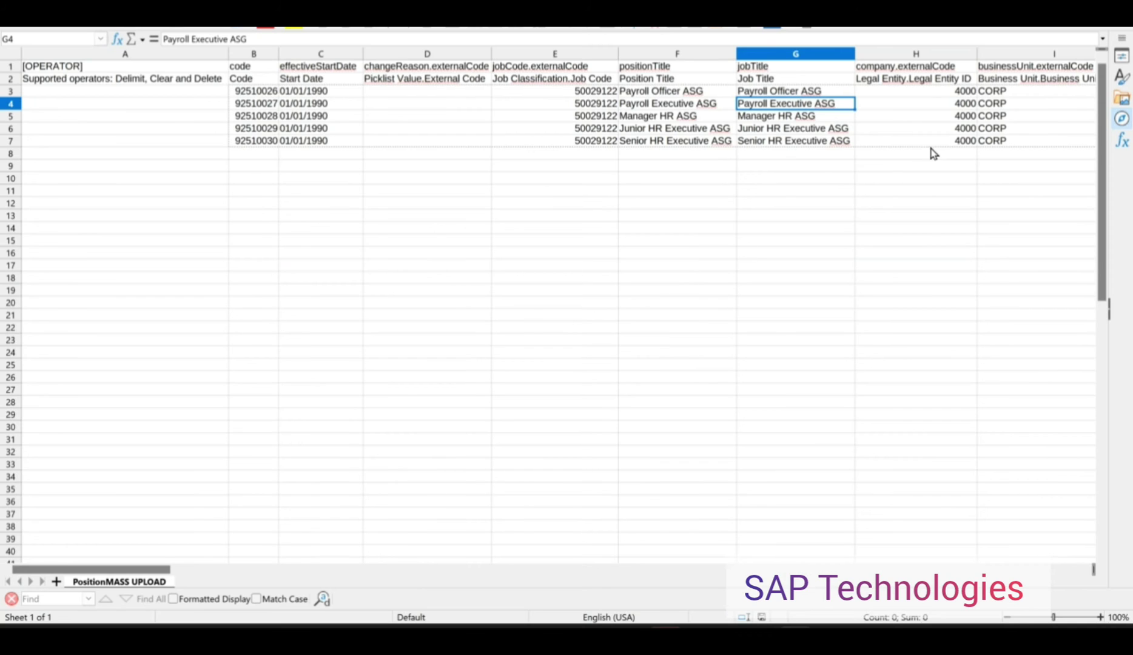
- Review the company, business unit, division, department, location and cost center columns of the upload sheet
{"action": "left_click", "coordinate": [938, 145]}
{"action": "key", "text": "Left"}
{"action": "key", "text": "Right"}
{"action": "key", "text": "Right"}
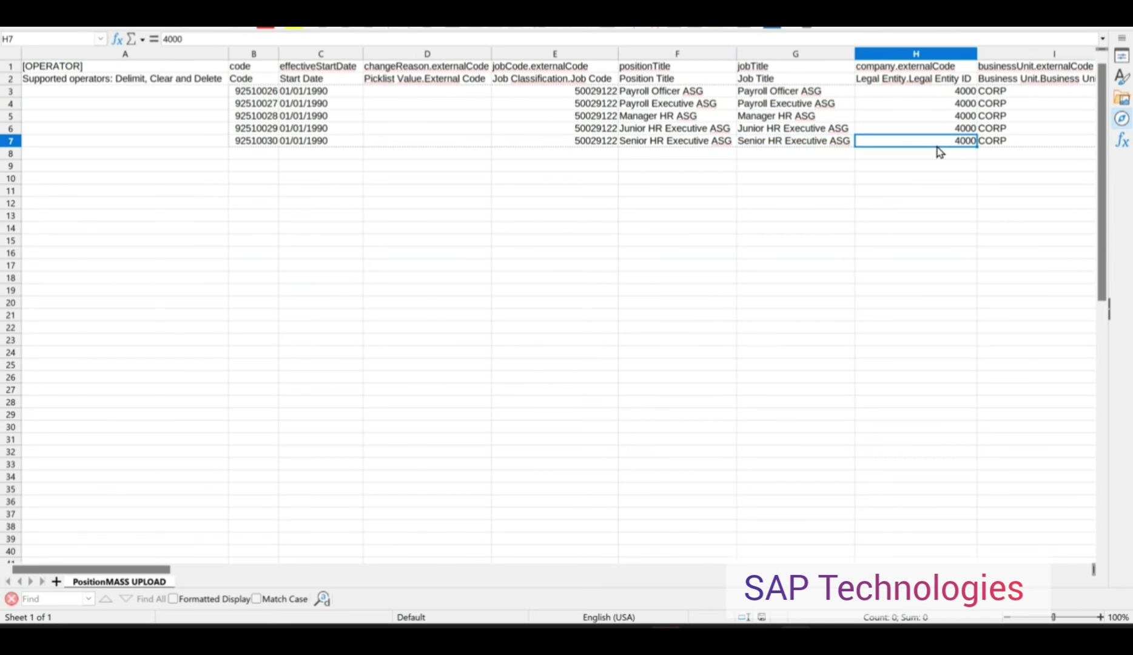
{"action": "key", "text": "Right"}
{"action": "key", "text": "Right"}
{"action": "key", "text": "Right"}
{"action": "key", "text": "Right"}
{"action": "key", "text": "Right"}
{"action": "key", "text": "Left"}
{"action": "key", "text": "Left"}
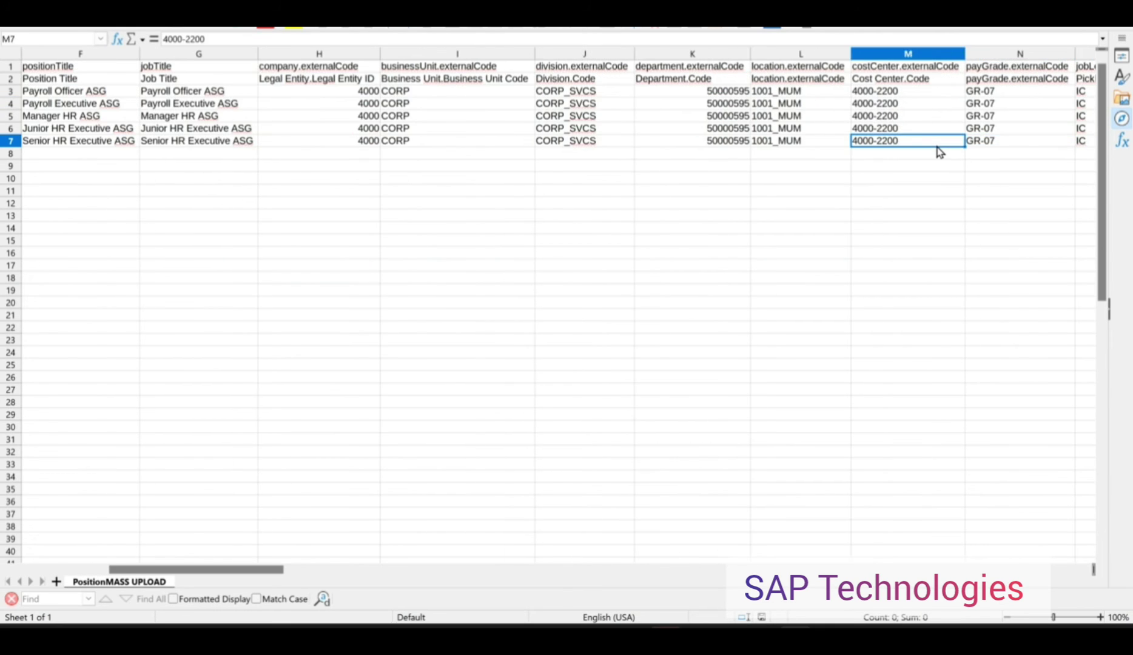
- Review the pay grade, job level, employee class, FTE, regular/temporary and external name columns of the upload sheet
{"action": "key", "text": "Right"}
{"action": "key", "text": "Right"}
{"action": "key", "text": "Right"}
{"action": "key", "text": "Right"}
{"action": "key", "text": "Right"}
{"action": "key", "text": "Right"}
{"action": "key", "text": "Right"}
{"action": "key", "text": "Right"}
{"action": "key", "text": "Right"}
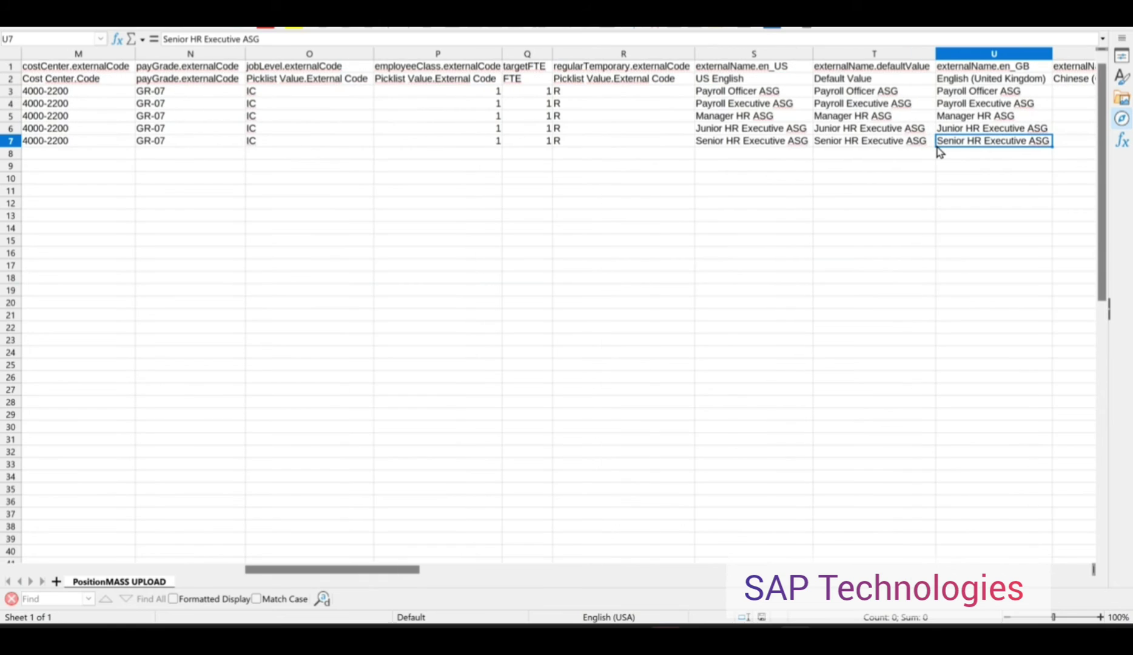
{"action": "key", "text": "Left"}
{"action": "key", "text": "Left"}
{"action": "key", "text": "Left"}
{"action": "key", "text": "Left"}
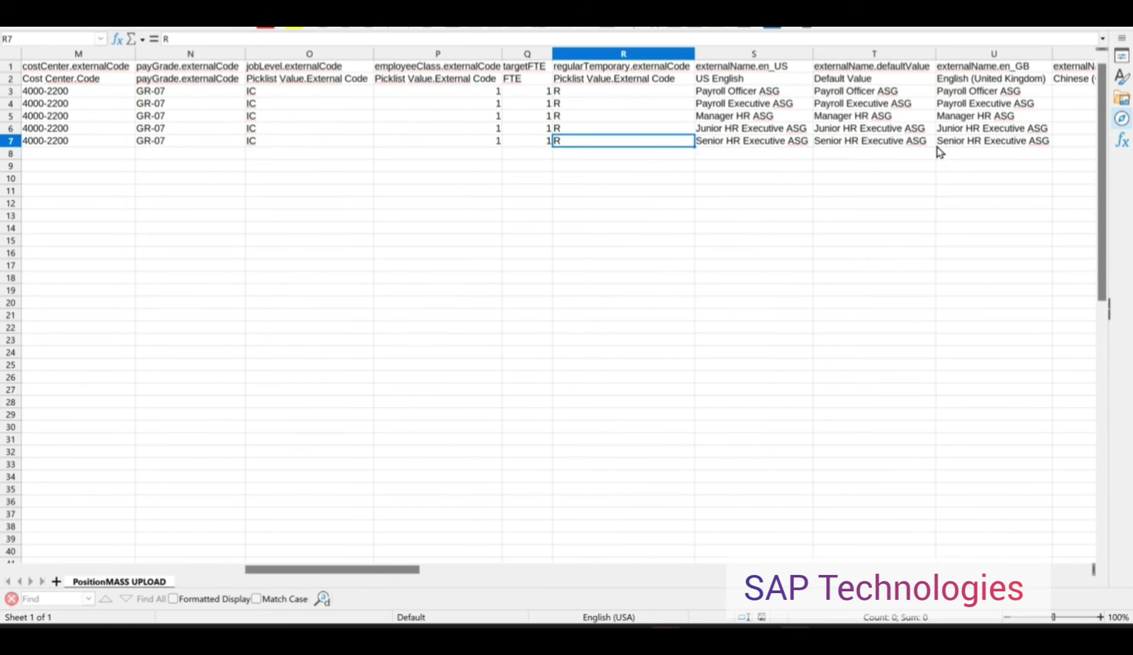
{"action": "key", "text": "Right"}
{"action": "key", "text": "Left"}
{"action": "key", "text": "Left"}
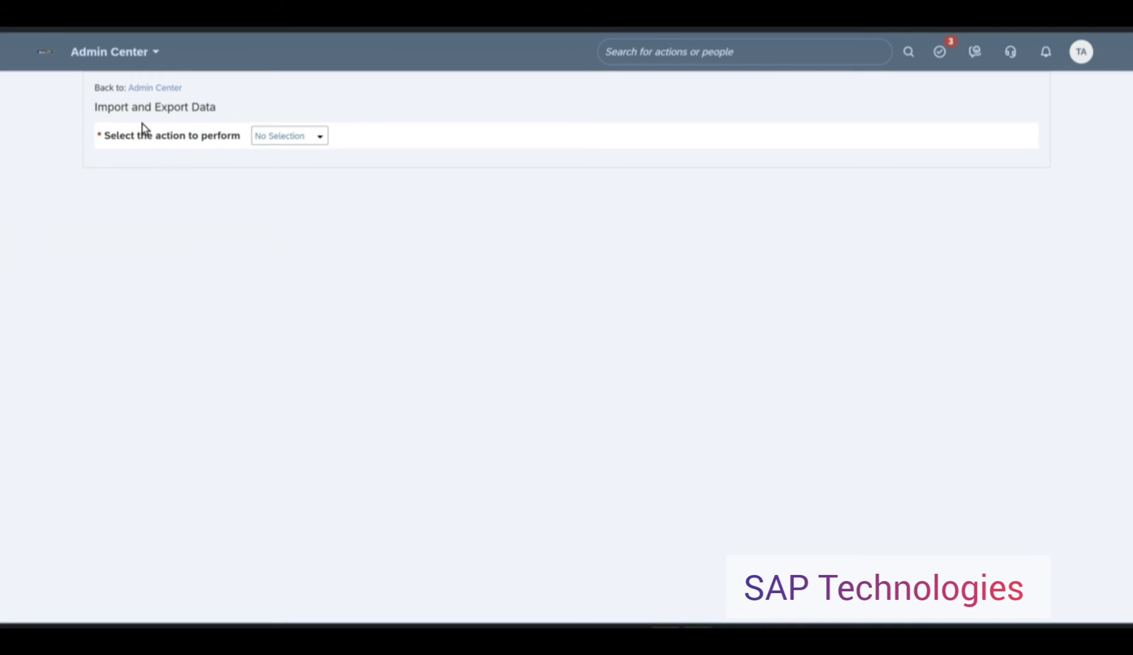
- Choose Import Data as the action to perform on the Import and Export Data page
{"action": "left_click", "coordinate": [321, 138]}
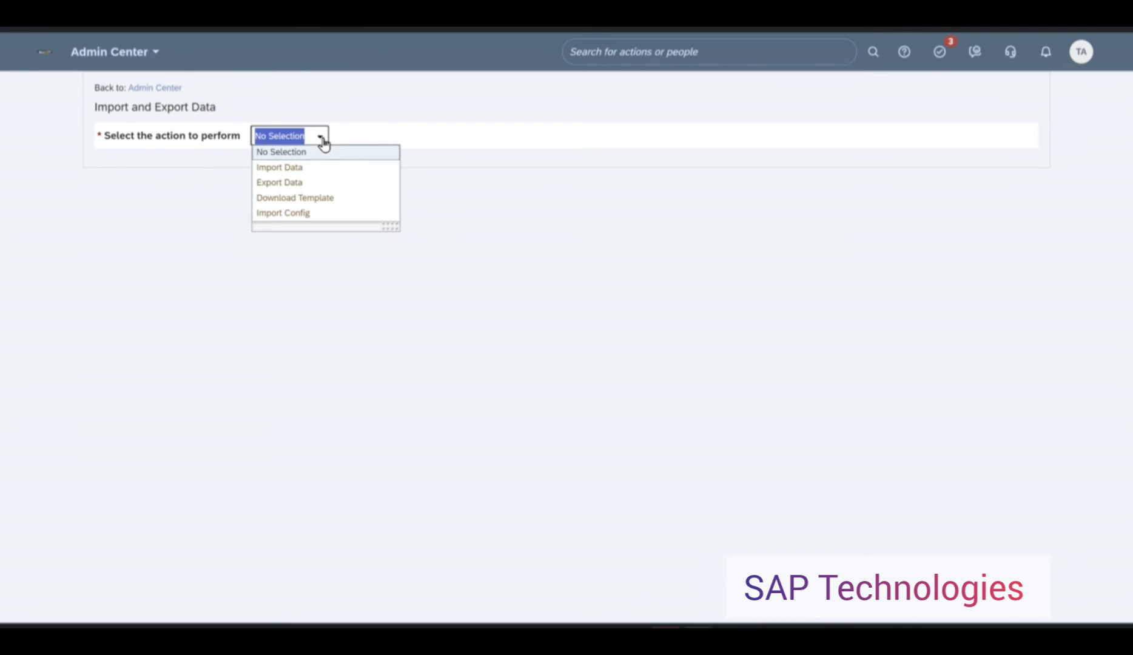
{"action": "left_click", "coordinate": [322, 168]}
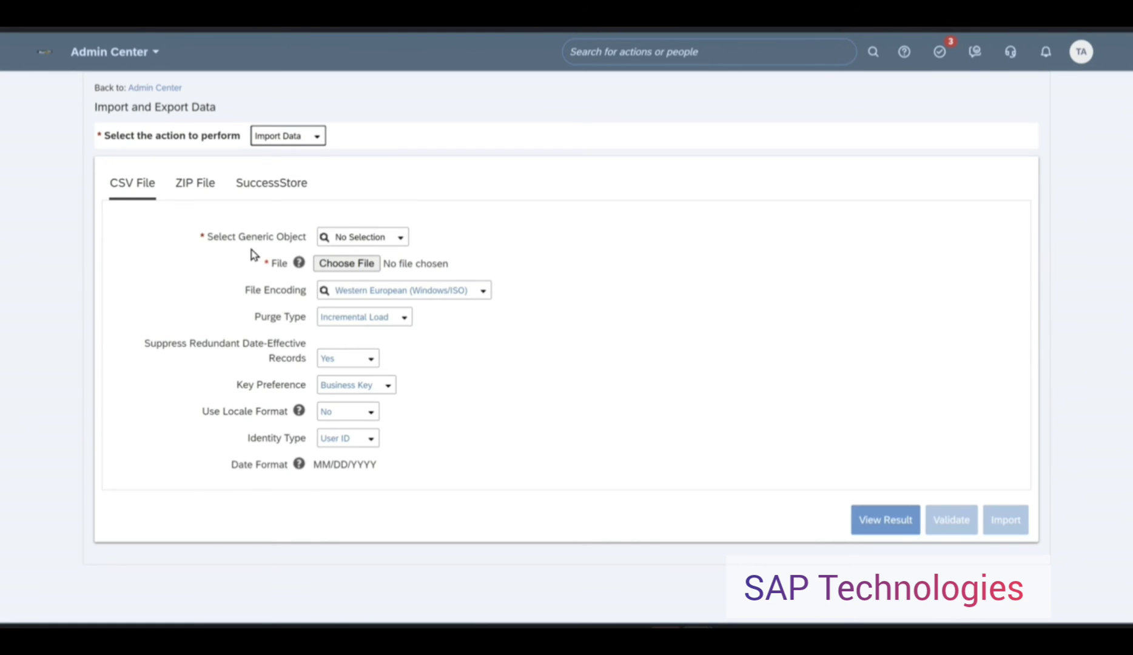
- Select the Position generic object with the file PositionMASS UPLOAD.csv and validate the upload
{"action": "left_click", "coordinate": [401, 236]}
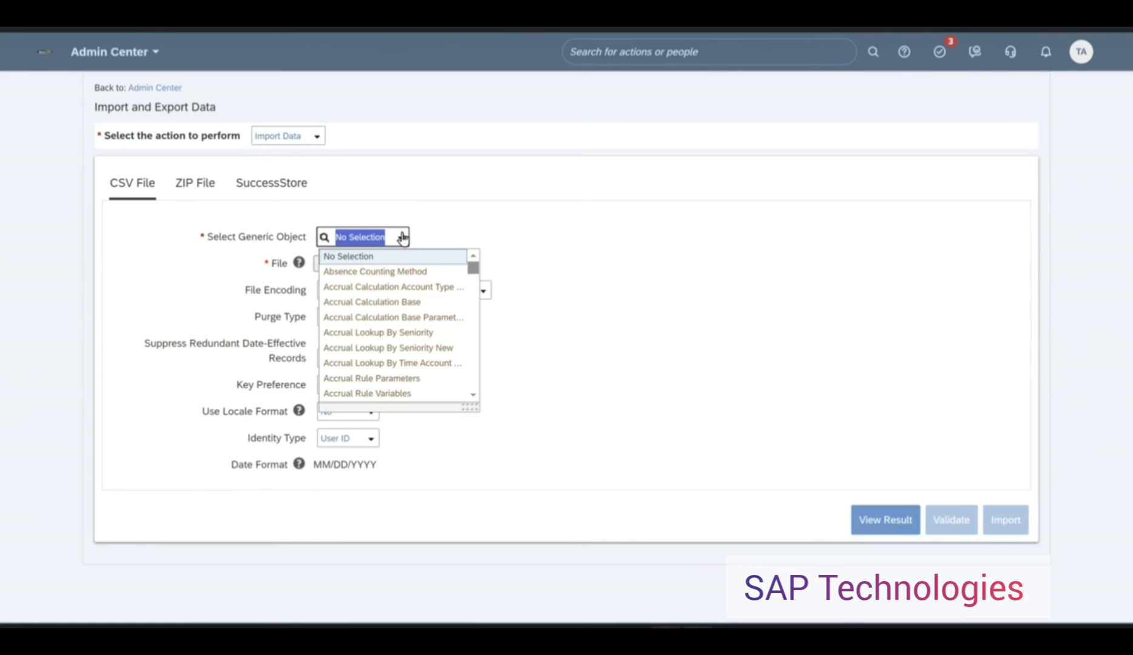
{"action": "type", "text": "posit"}
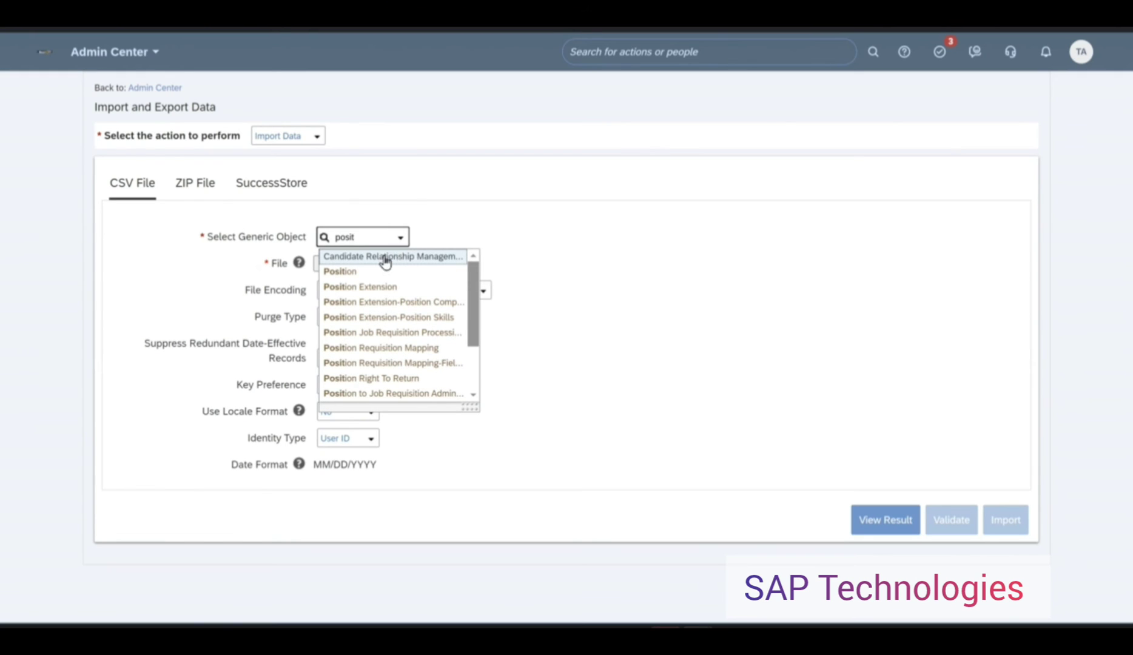
{"action": "left_click", "coordinate": [376, 271]}
{"action": "left_click", "coordinate": [346, 263]}
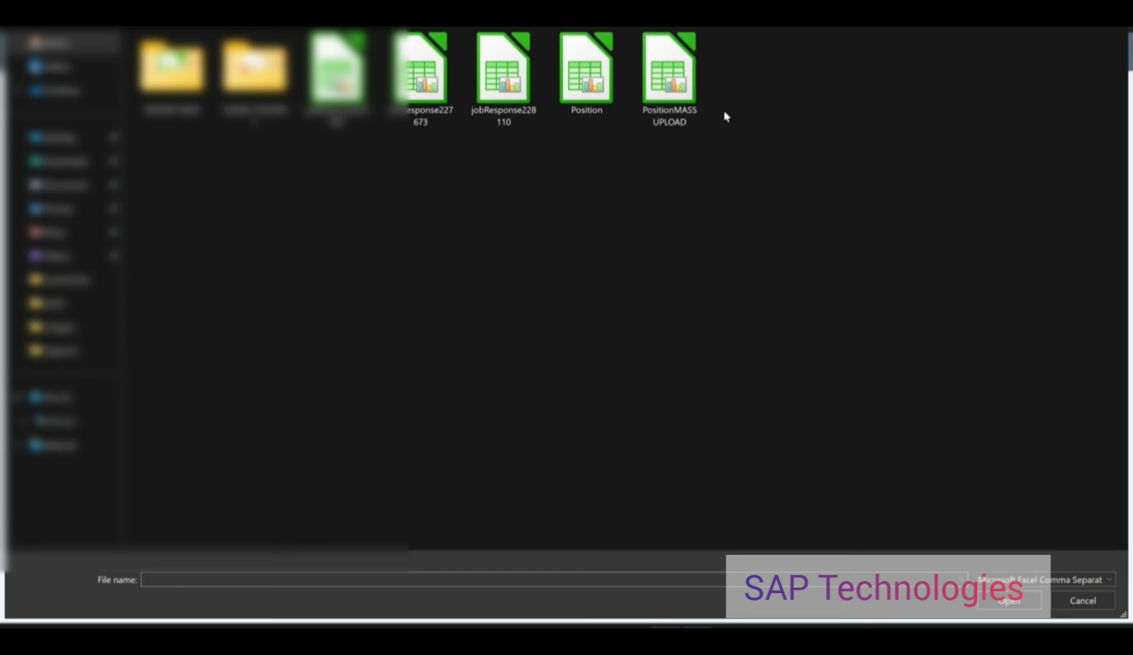
{"action": "left_click", "coordinate": [648, 87]}
{"action": "double_click", "coordinate": [648, 87]}
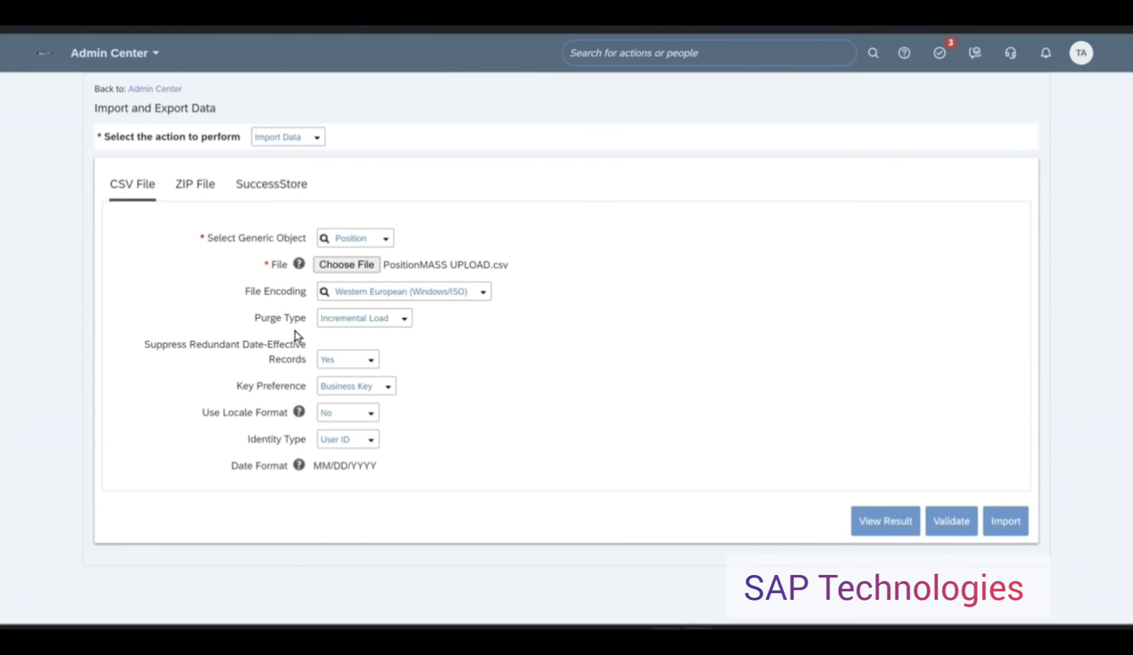
{"action": "left_click", "coordinate": [957, 529]}
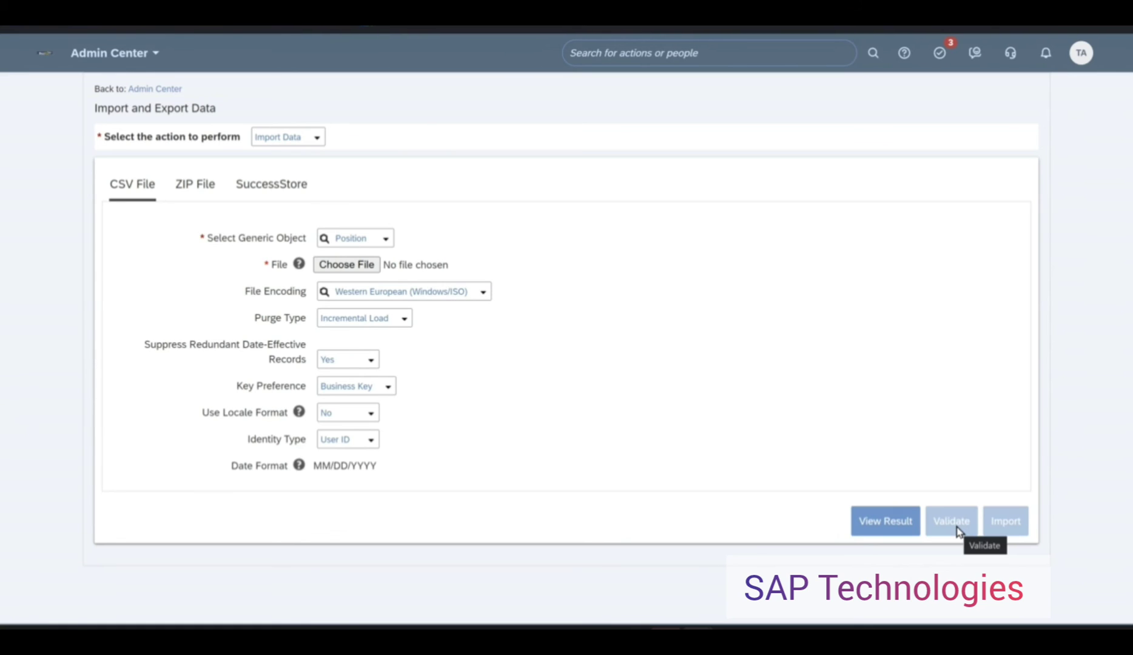
- View the validation results and download the status file from the run details of the most recent Position job
{"action": "left_click", "coordinate": [889, 530]}
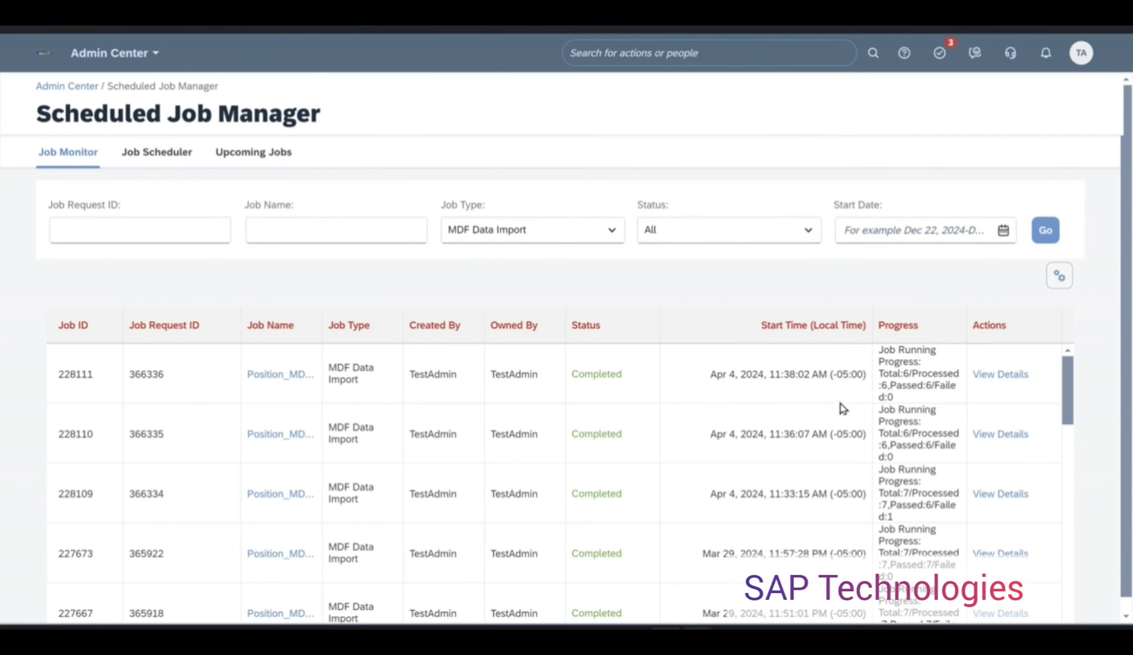
{"action": "left_click", "coordinate": [1001, 376]}
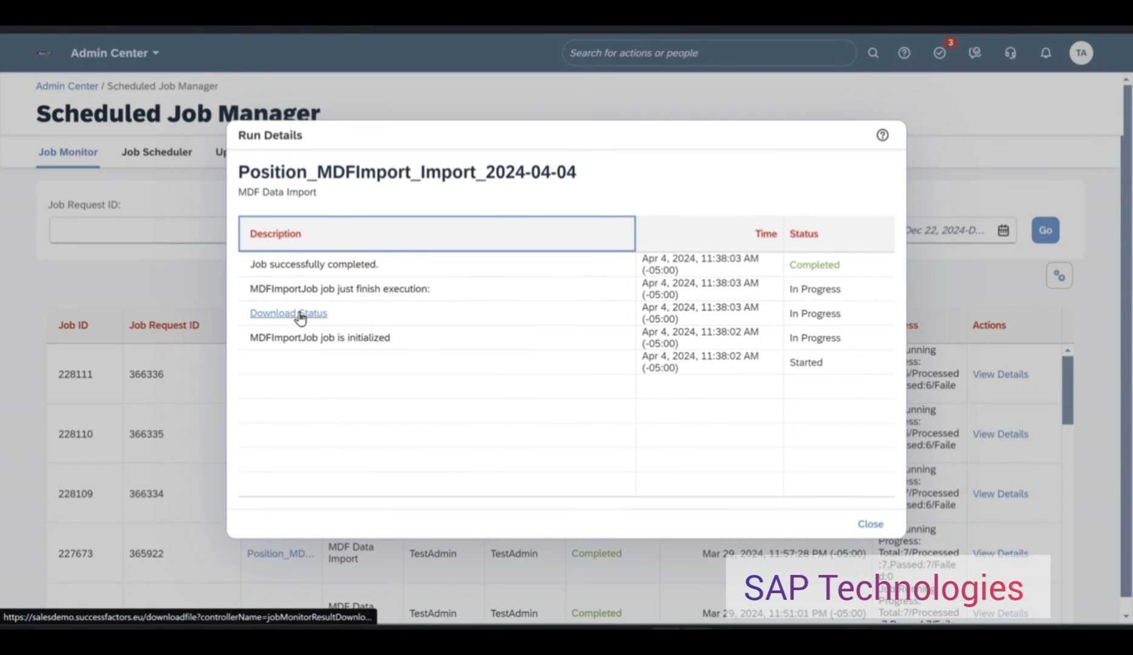
{"action": "left_click", "coordinate": [288, 313]}
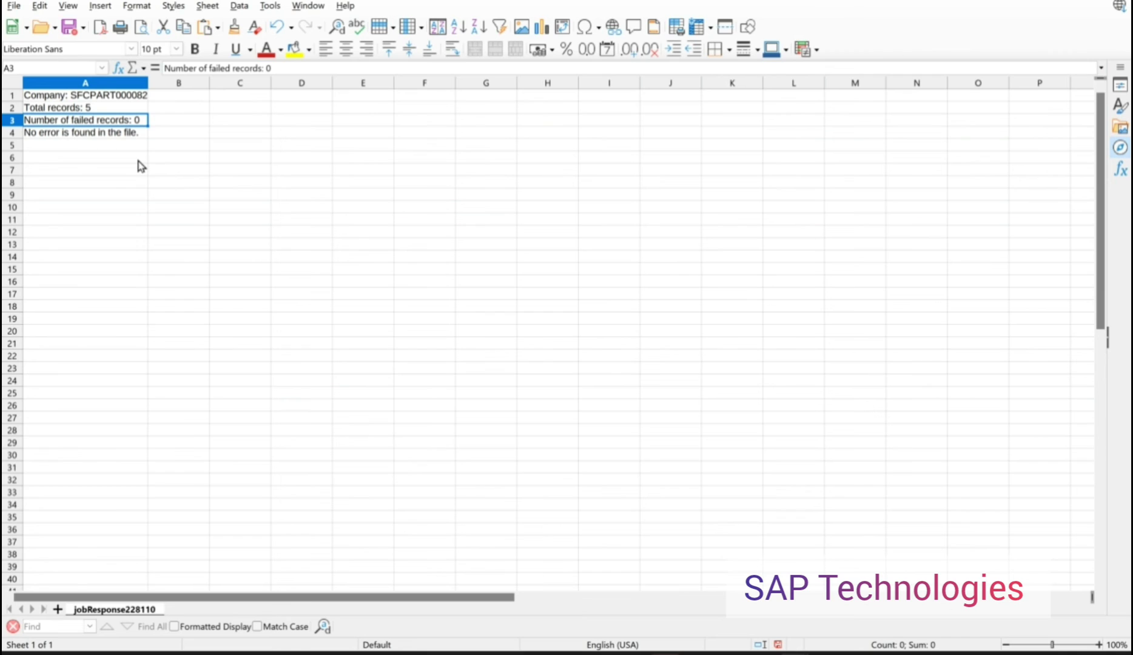
- Review the total records, failed records and error lines in the validation response file jobResponse228110
{"action": "left_click", "coordinate": [98, 160]}
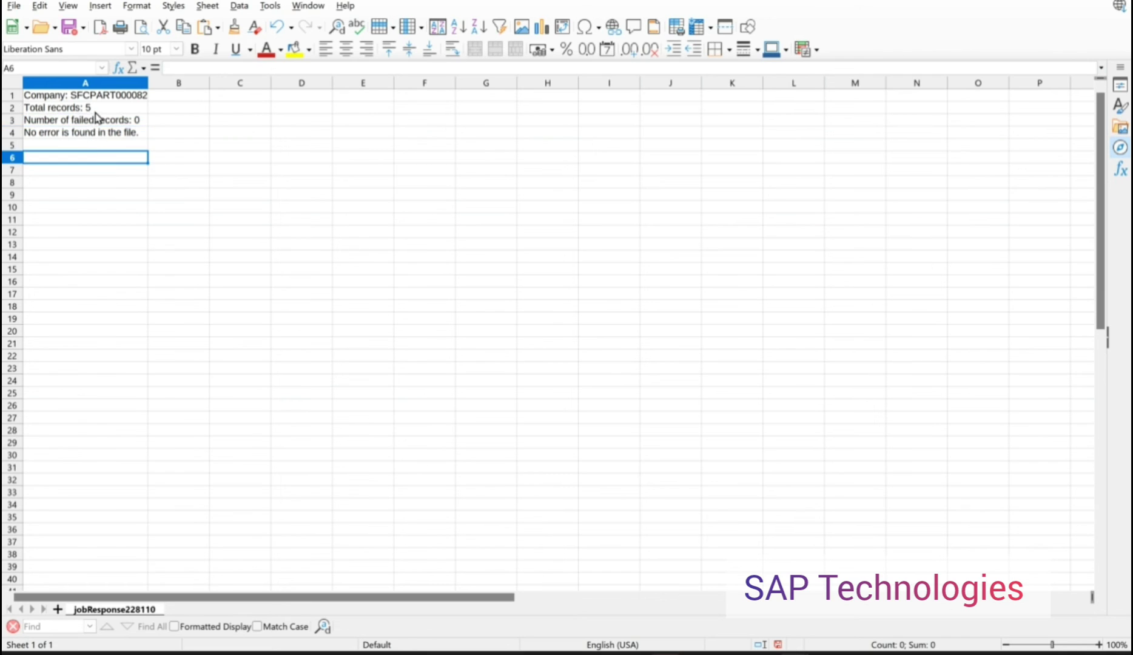
{"action": "left_click", "coordinate": [95, 111]}
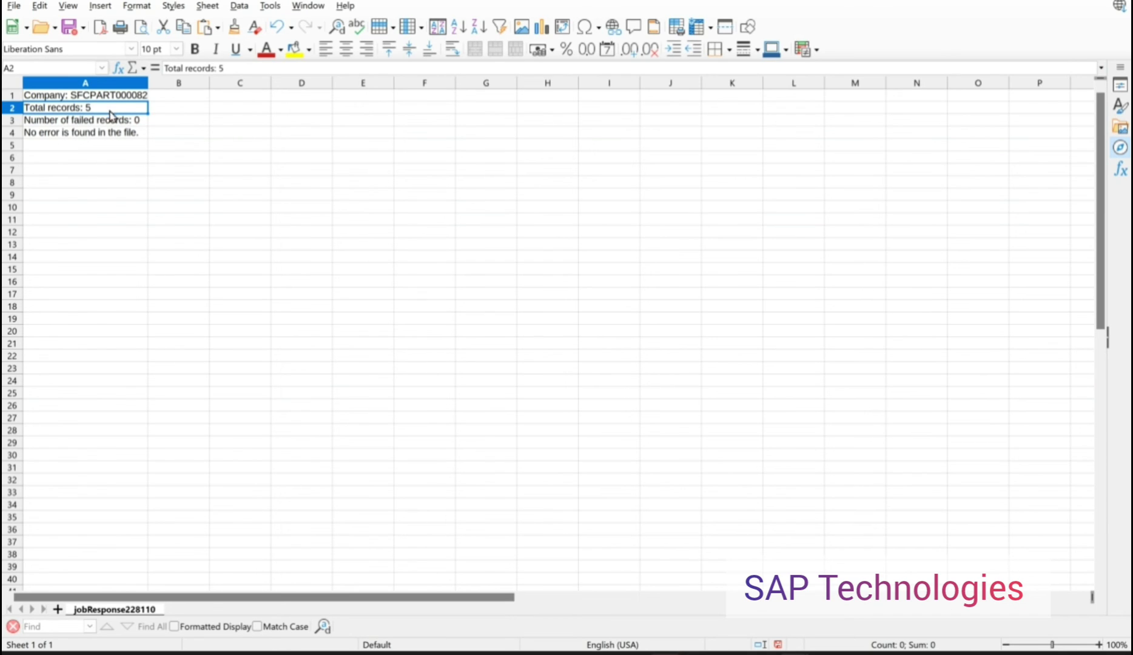
{"action": "left_click", "coordinate": [95, 135]}
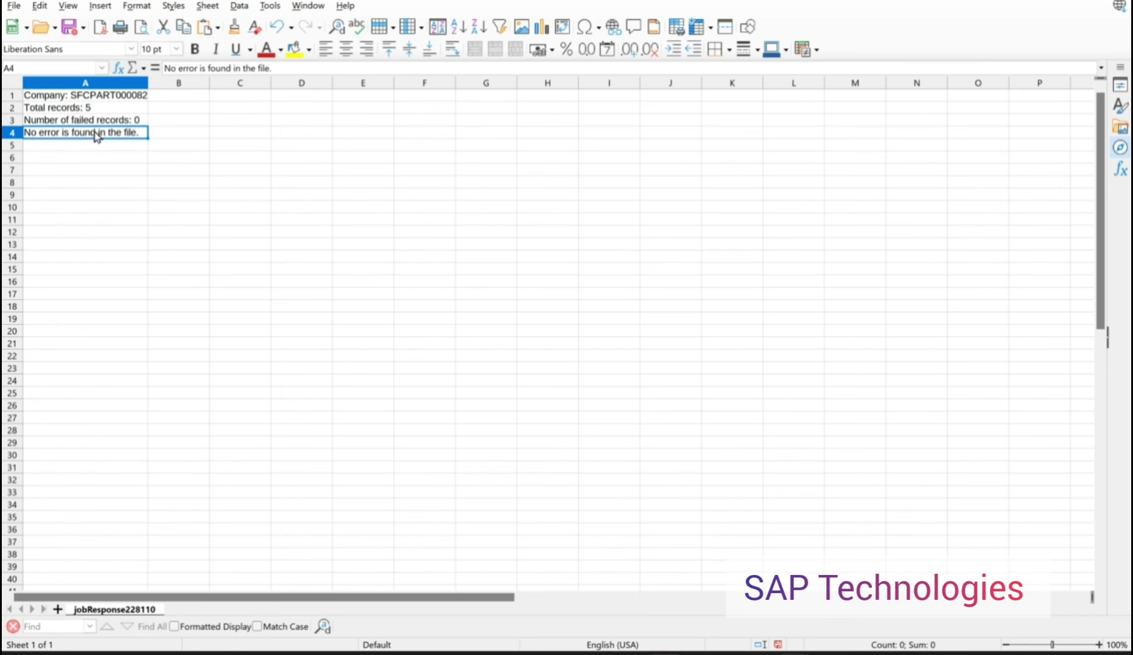
{"action": "left_click", "coordinate": [93, 159]}
{"action": "left_click", "coordinate": [118, 135]}
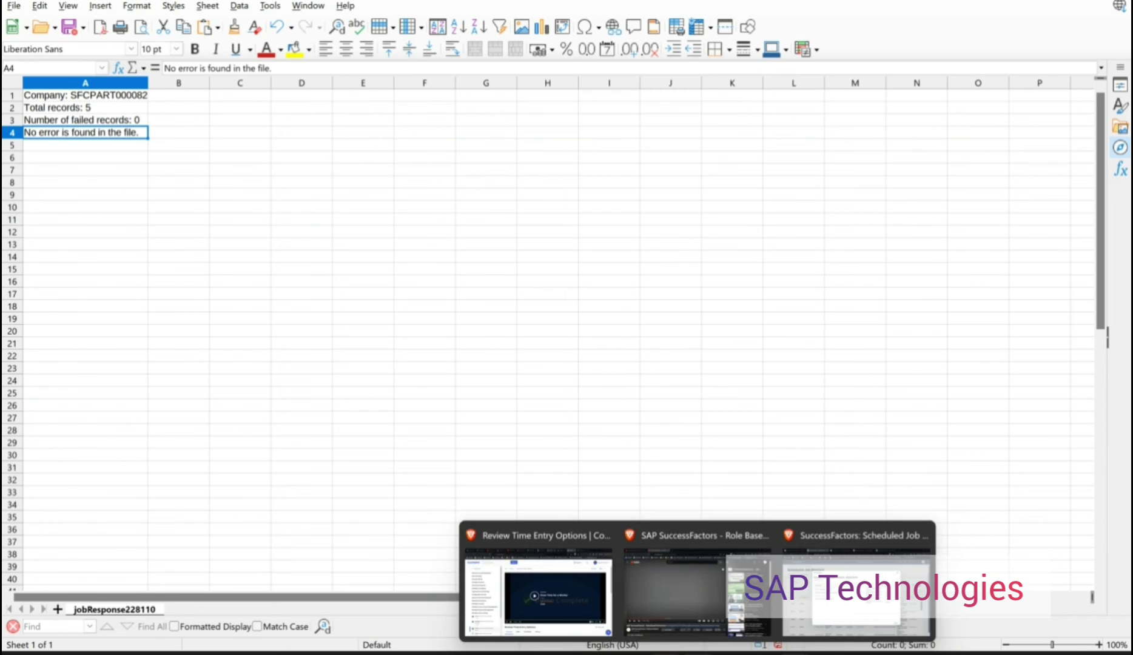
- Return to the Import and Export Data page in SuccessFactors, reload it and choose Import Data as the action
{"action": "left_click", "coordinate": [814, 612]}
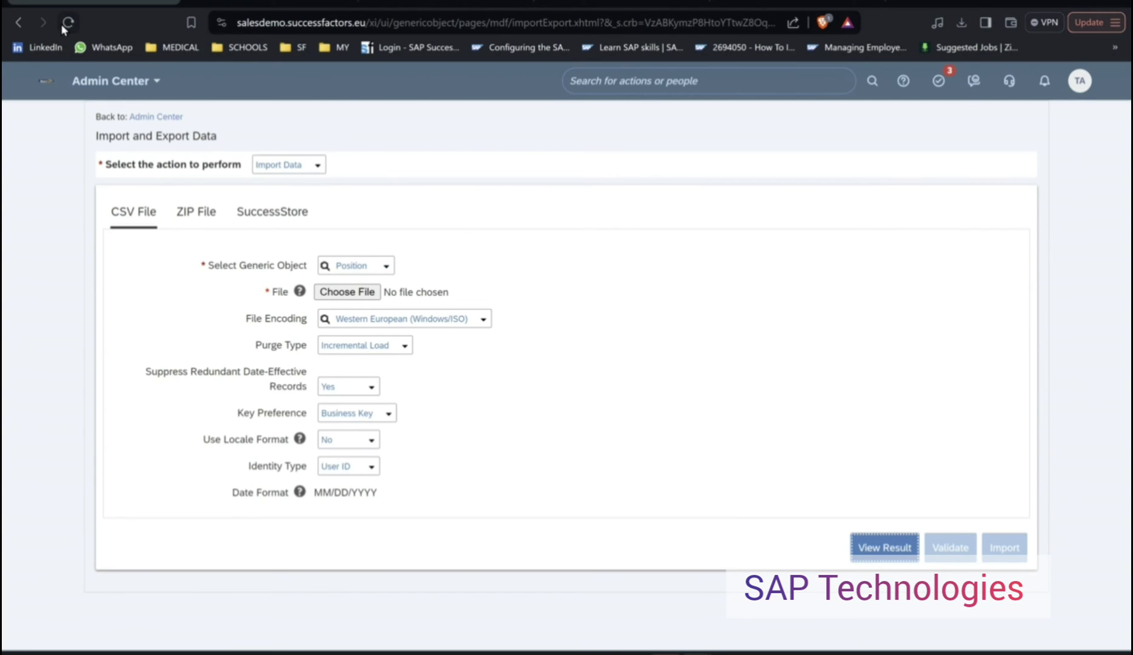
{"action": "left_click", "coordinate": [67, 22]}
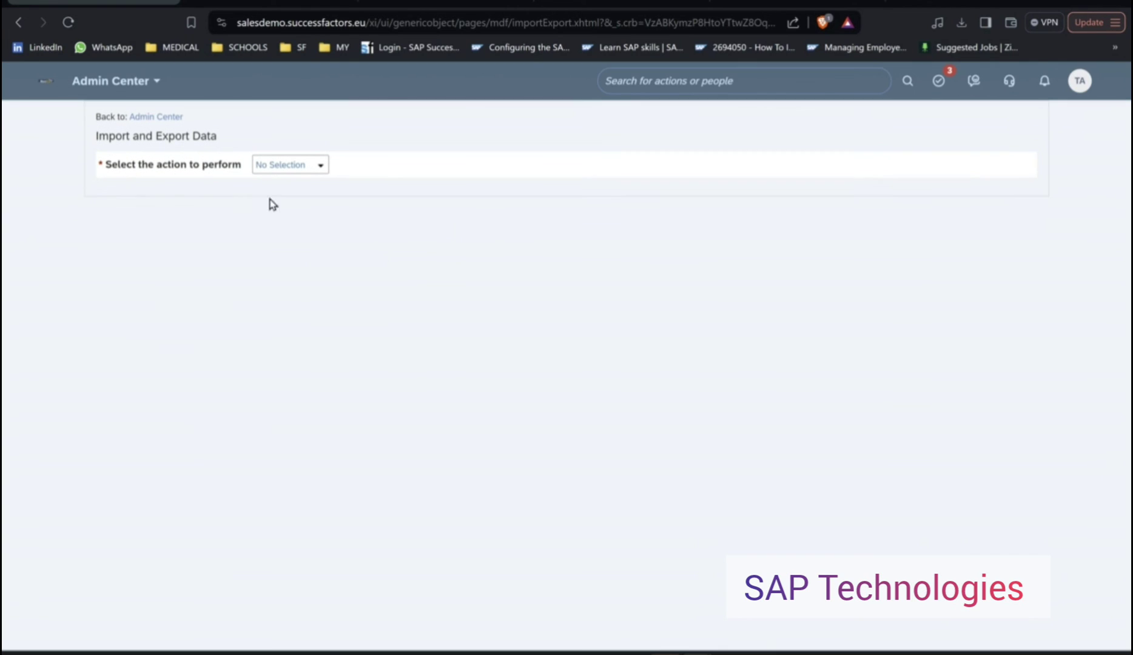
{"action": "left_click", "coordinate": [319, 166]}
{"action": "left_click", "coordinate": [321, 196]}
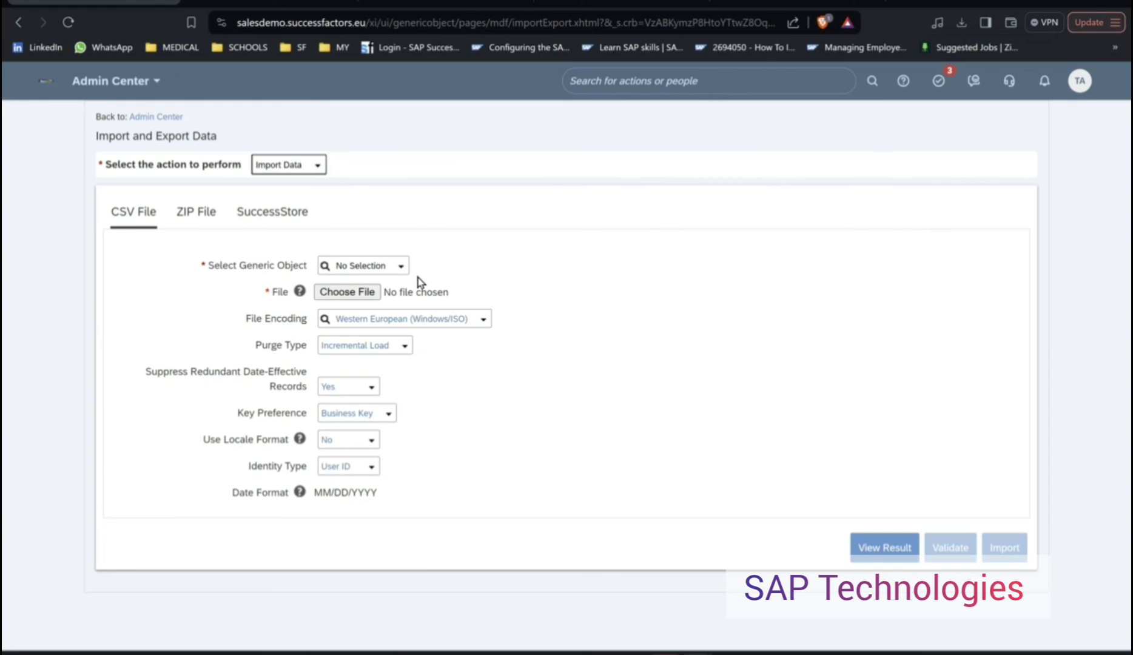
- Import PositionMASS UPLOAD.csv for the Position generic object
{"action": "left_click", "coordinate": [402, 268]}
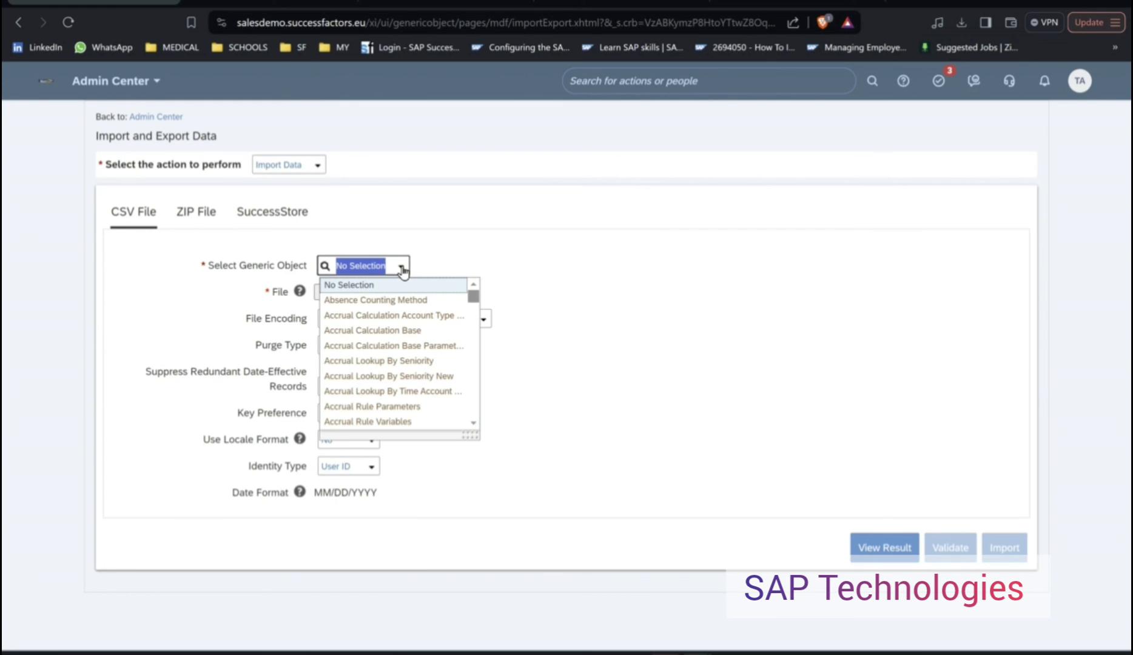
{"action": "type", "text": "o"}
{"action": "type", "text": "posi"}
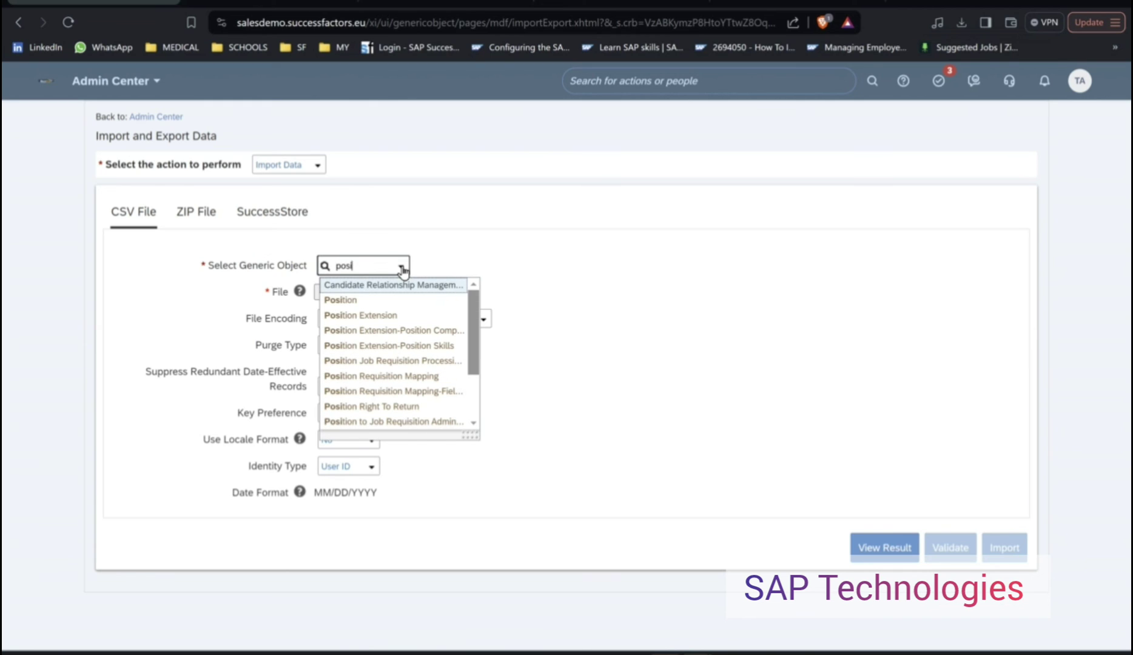
{"action": "key", "text": "Return"}
{"action": "left_click", "coordinate": [360, 294]}
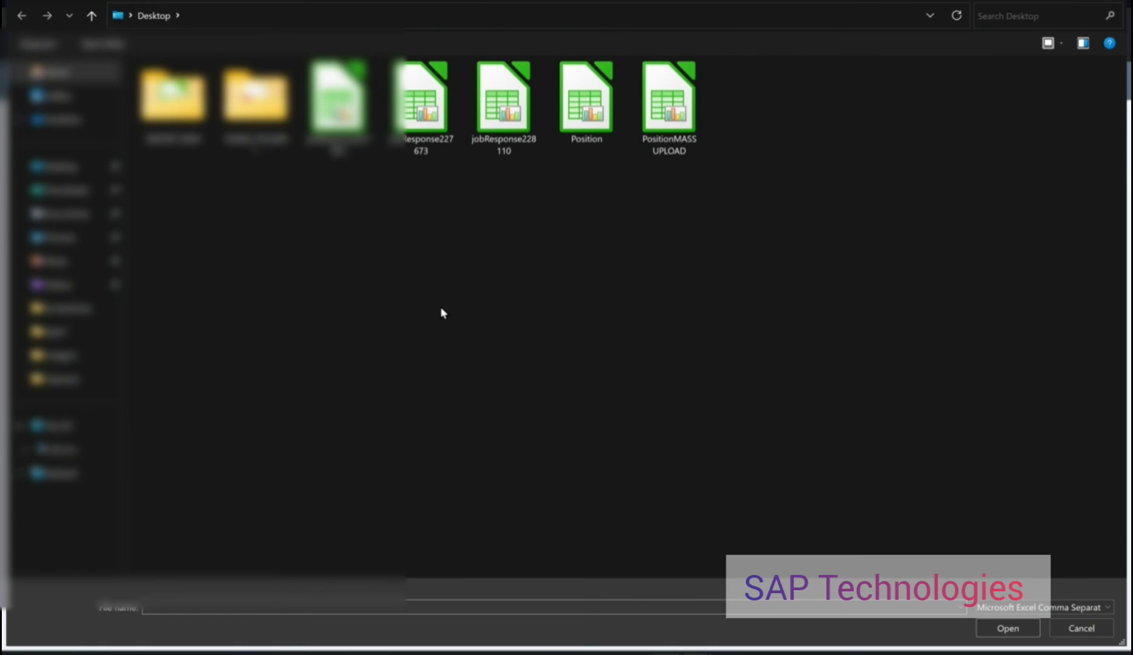
{"action": "double_click", "coordinate": [647, 156]}
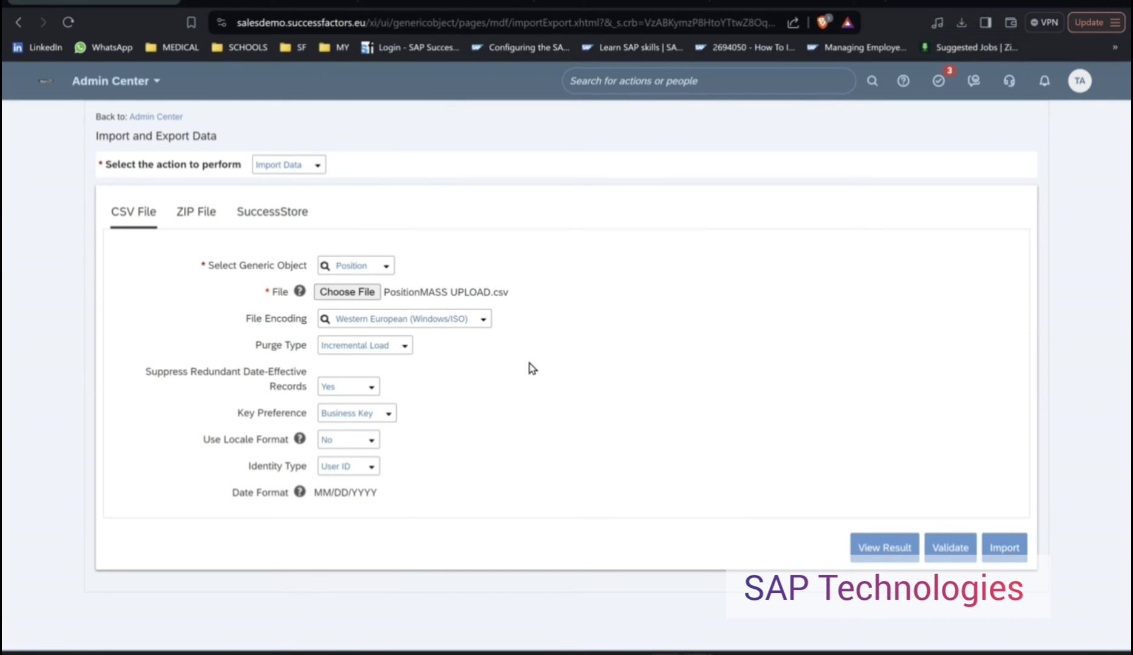
{"action": "left_click", "coordinate": [1003, 553]}
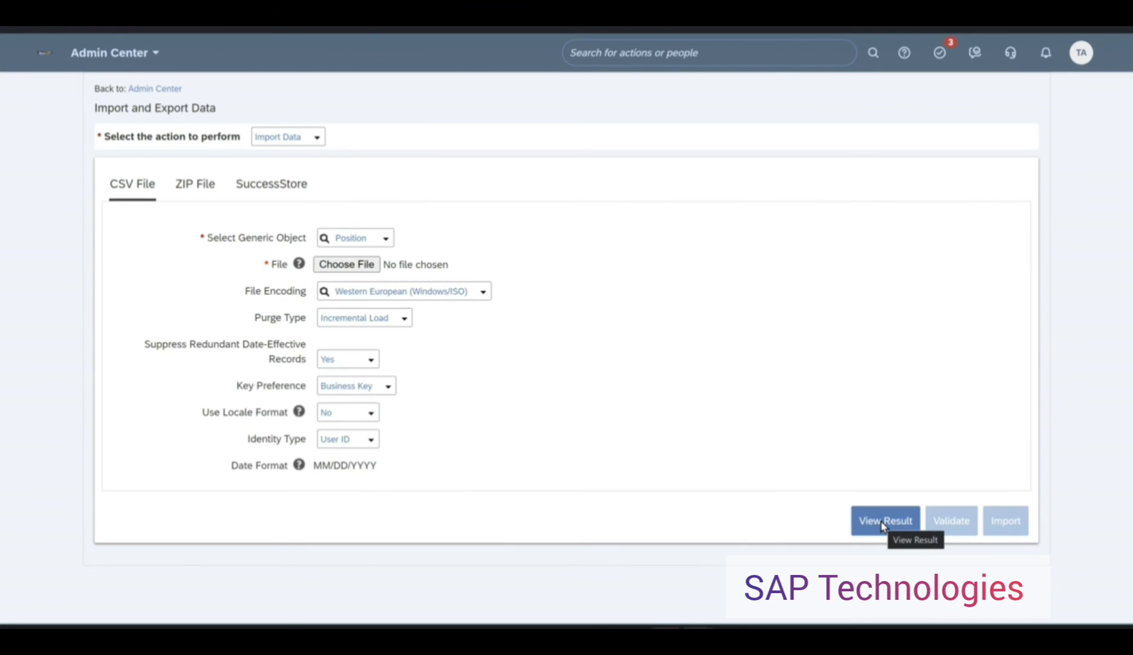
- View the run details of the most recent Position import job, and switch to the jobResponse227673 file in LibreOffice Calc
{"action": "left_click", "coordinate": [883, 523]}
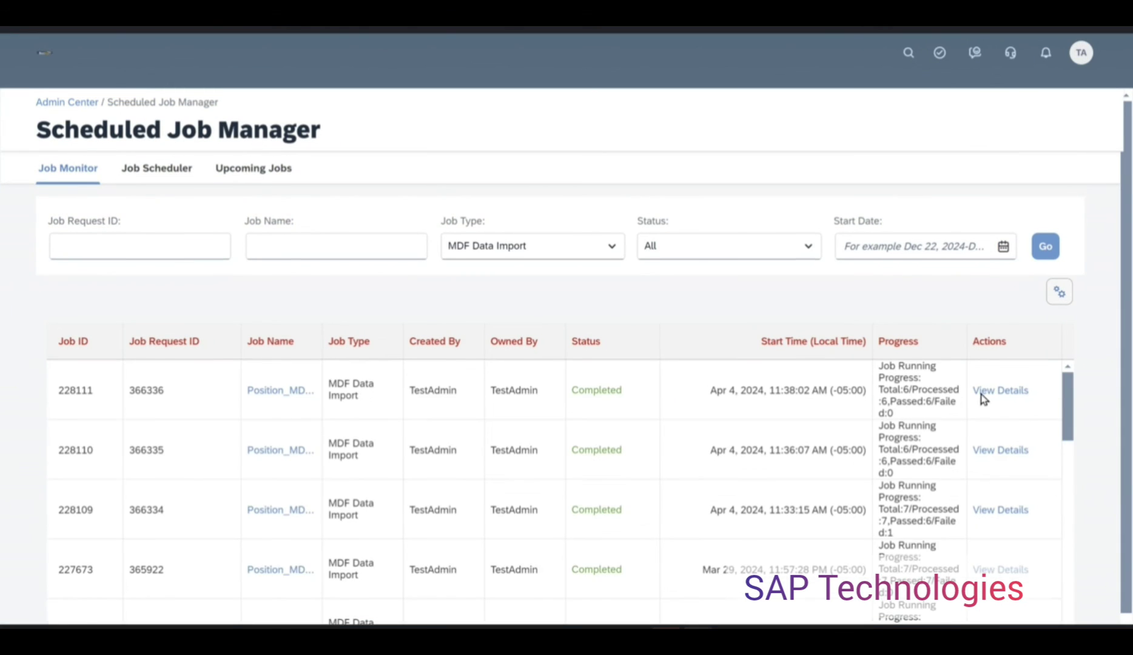
{"action": "left_click", "coordinate": [1007, 376]}
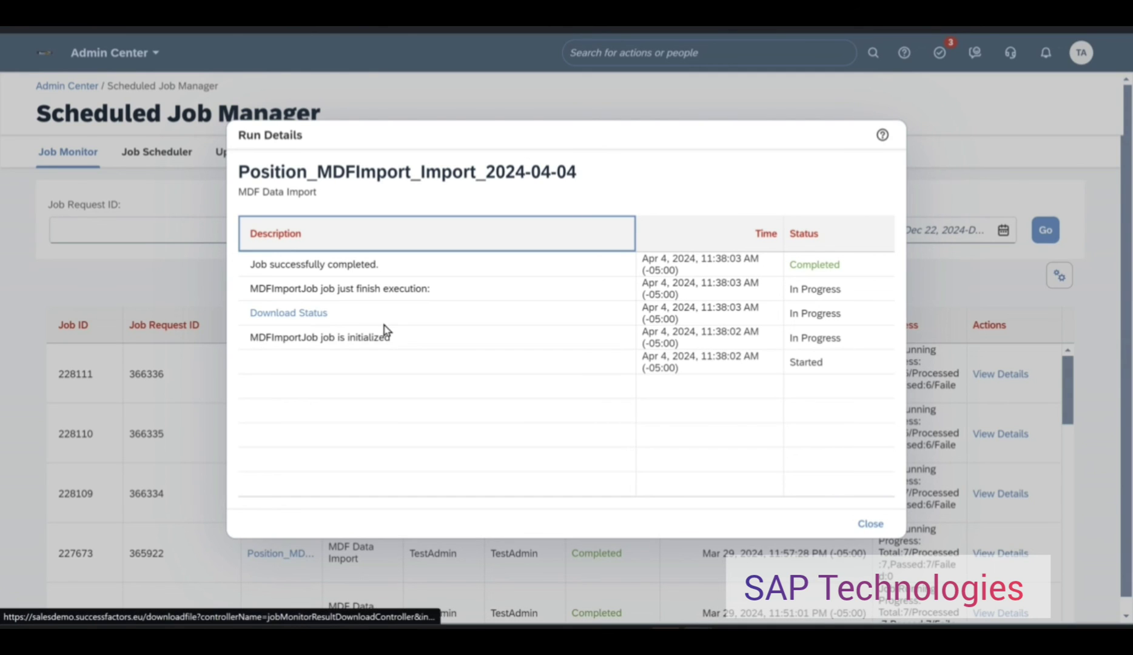
{"action": "mouse_move", "coordinate": [795, 637]}
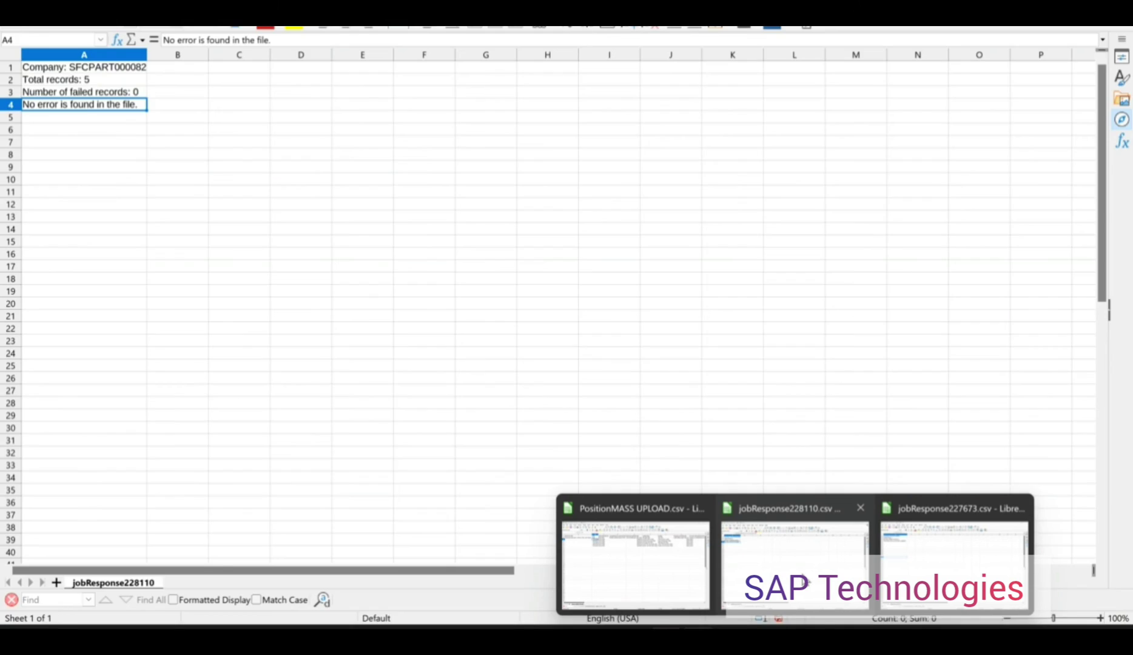
{"action": "left_click", "coordinate": [952, 564]}
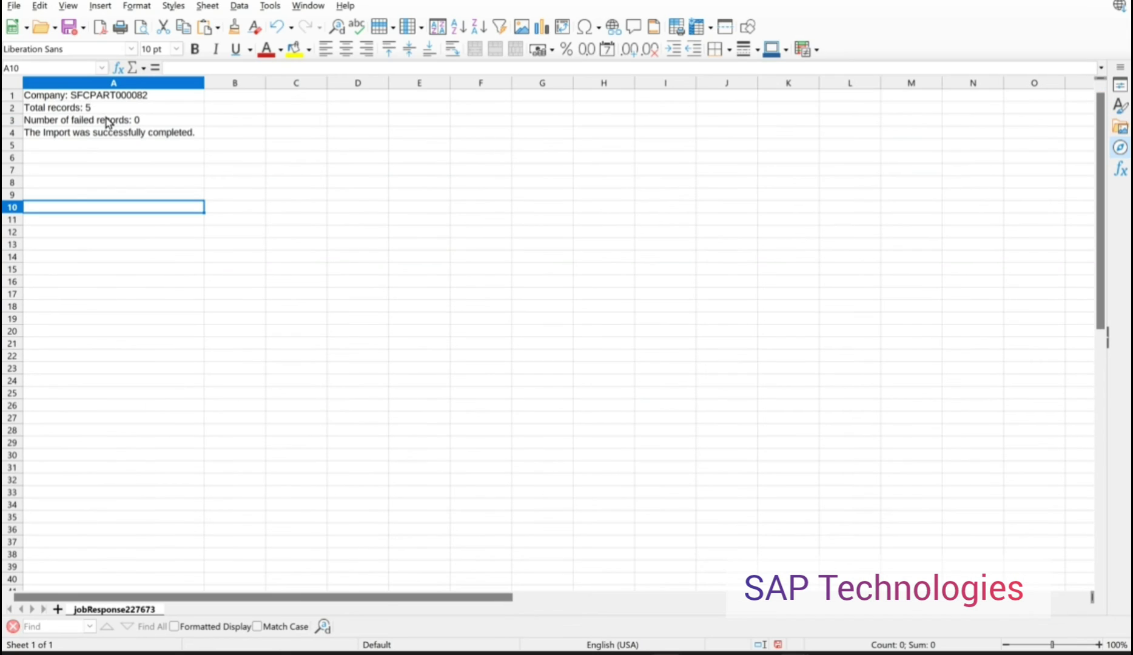
- Review the total records, failed records and completion lines in the import response file
{"action": "left_click", "coordinate": [111, 109]}
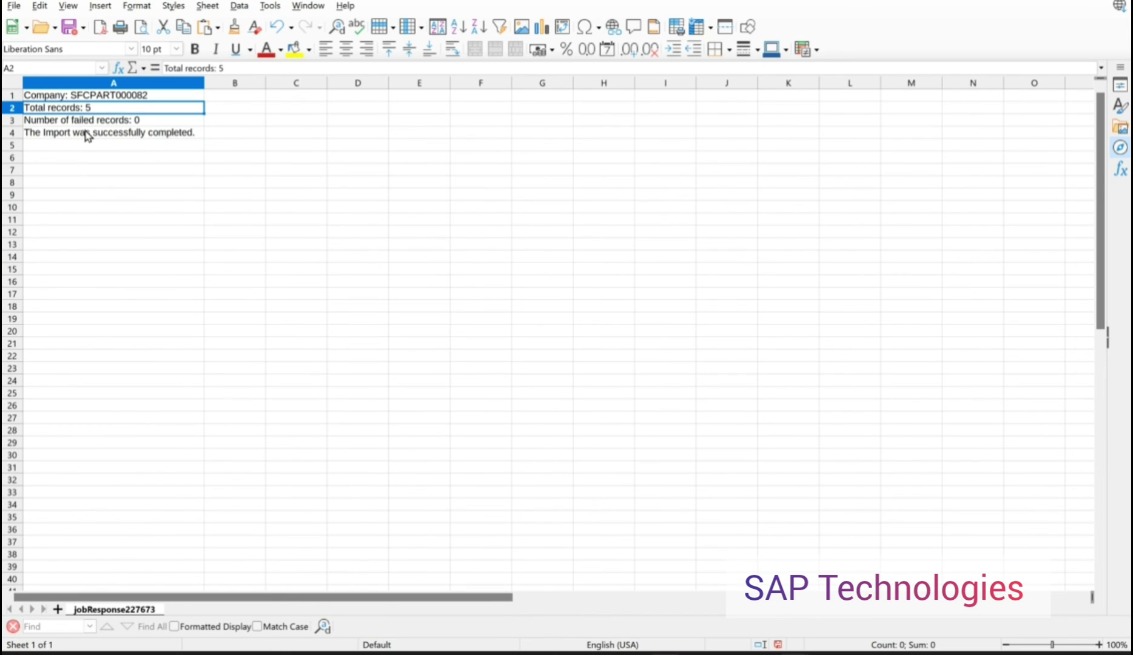
{"action": "left_click", "coordinate": [162, 120]}
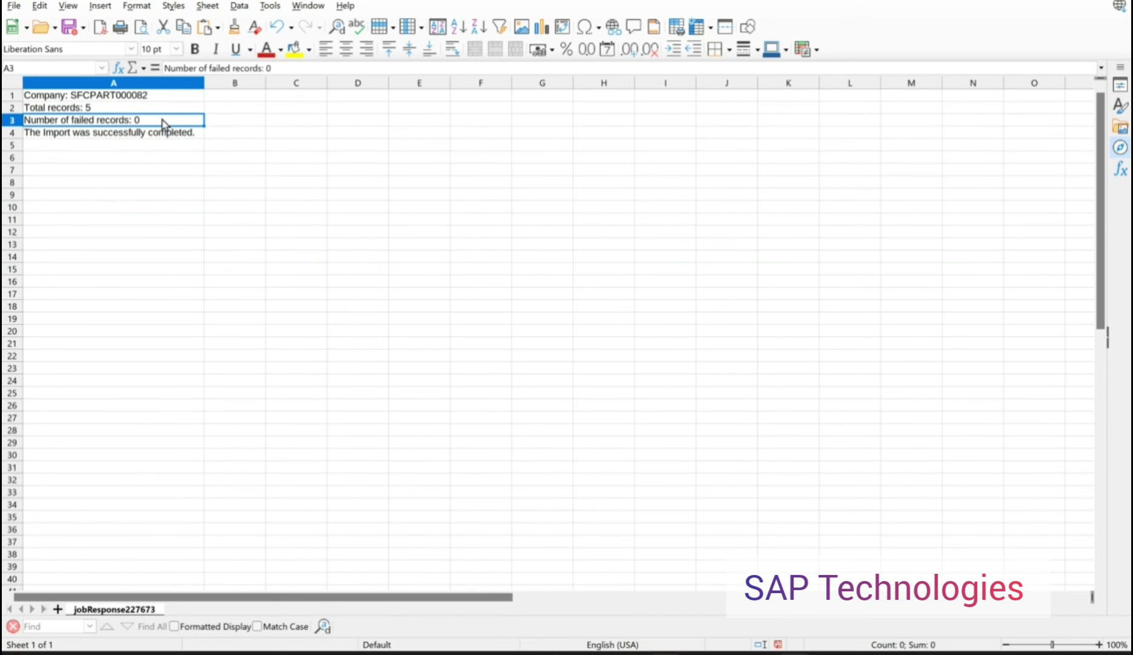
{"action": "left_click", "coordinate": [155, 139]}
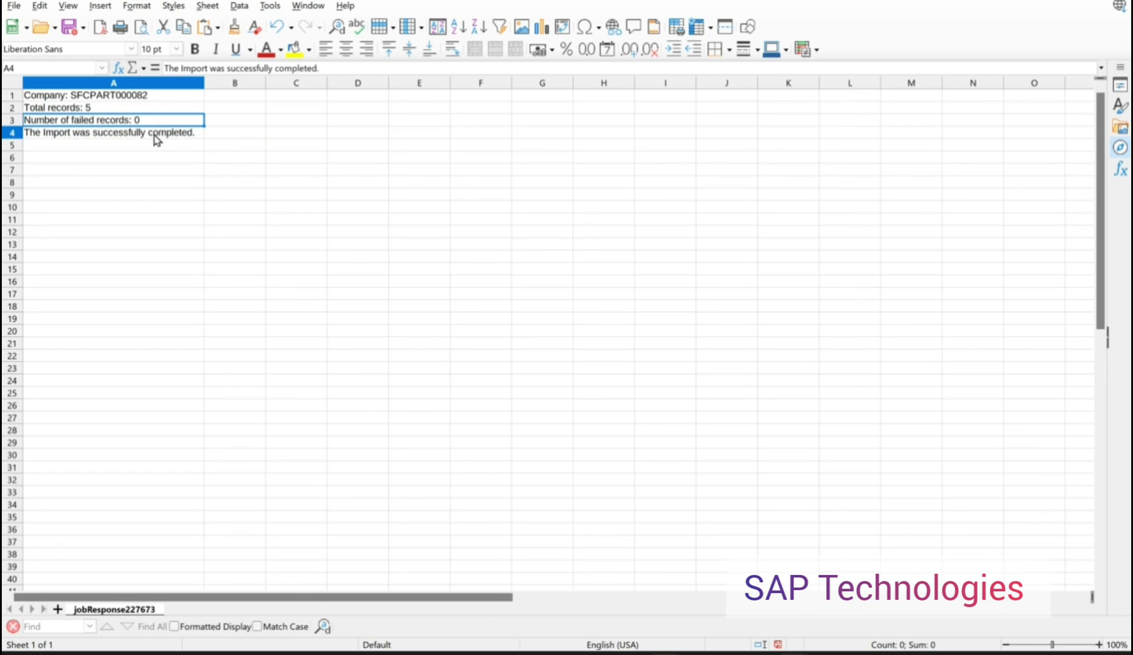
{"action": "left_click", "coordinate": [725, 295]}
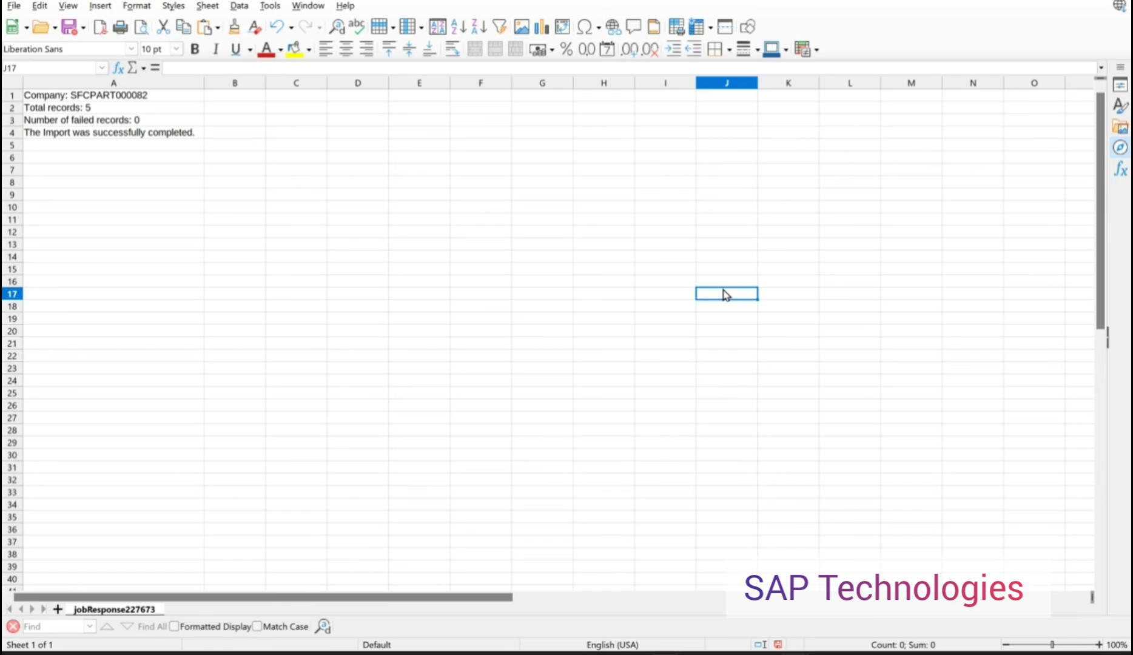
{"action": "left_click", "coordinate": [303, 247]}
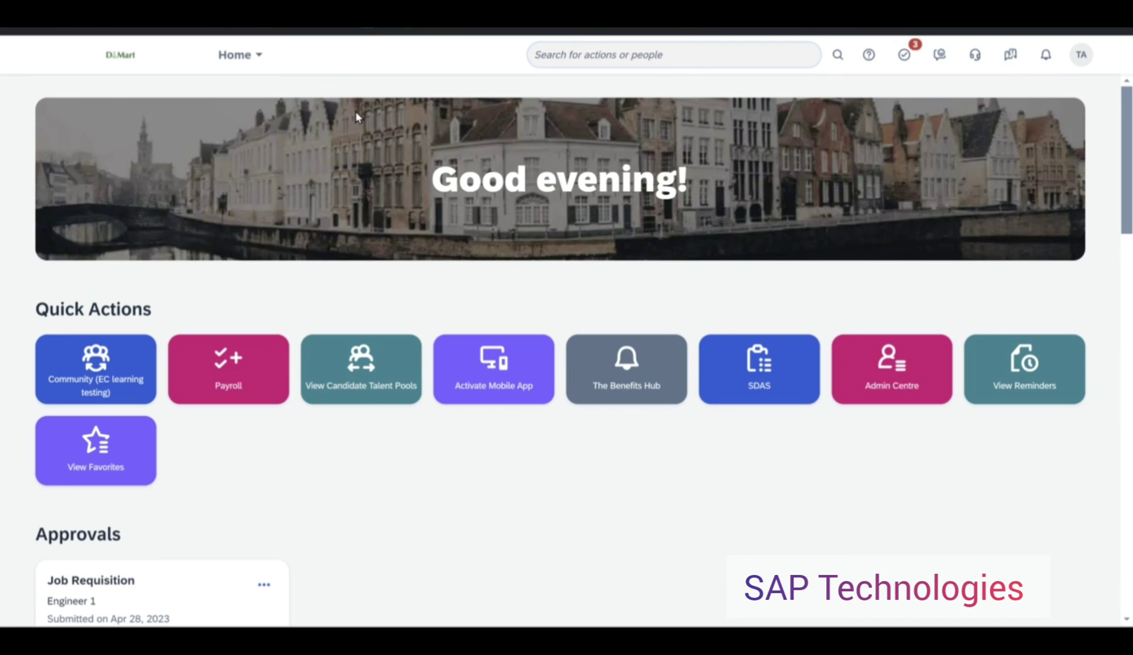
- Find Manage Positions through the SuccessFactors action search and open it
{"action": "left_click", "coordinate": [594, 61]}
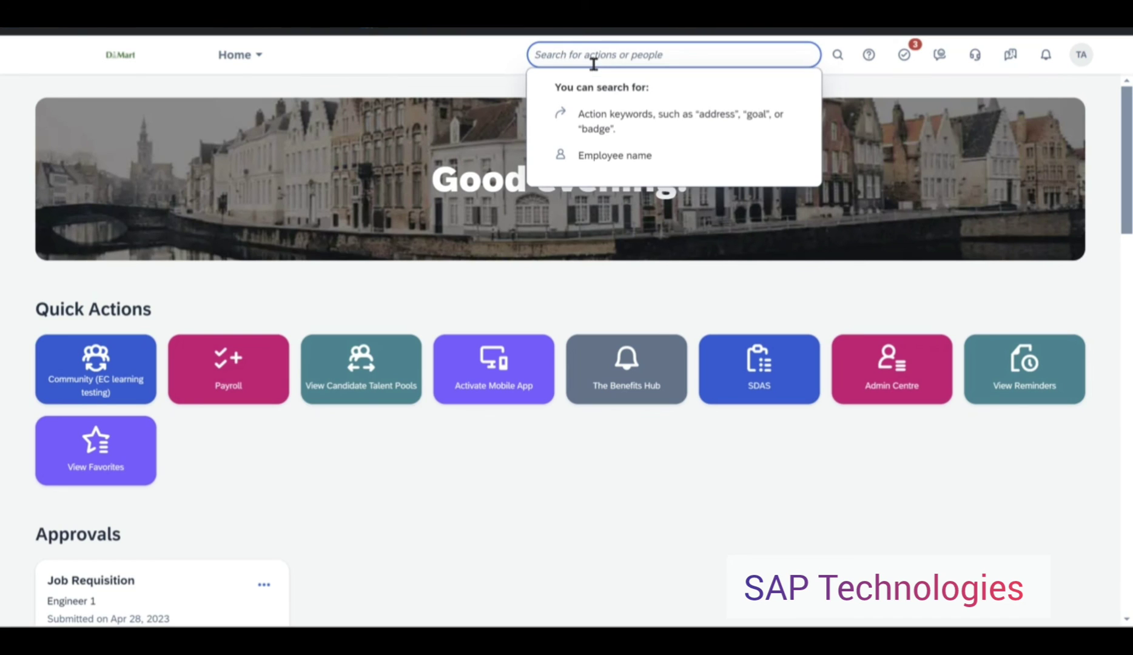
{"action": "type", "text": "manage position"}
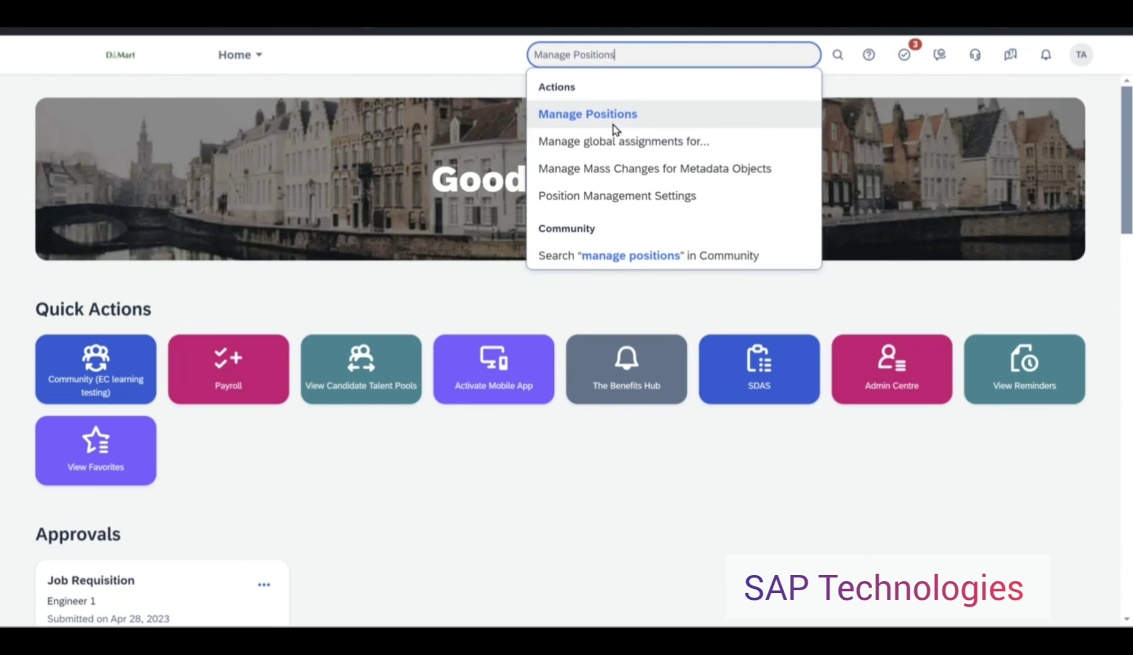
{"action": "left_click", "coordinate": [614, 126]}
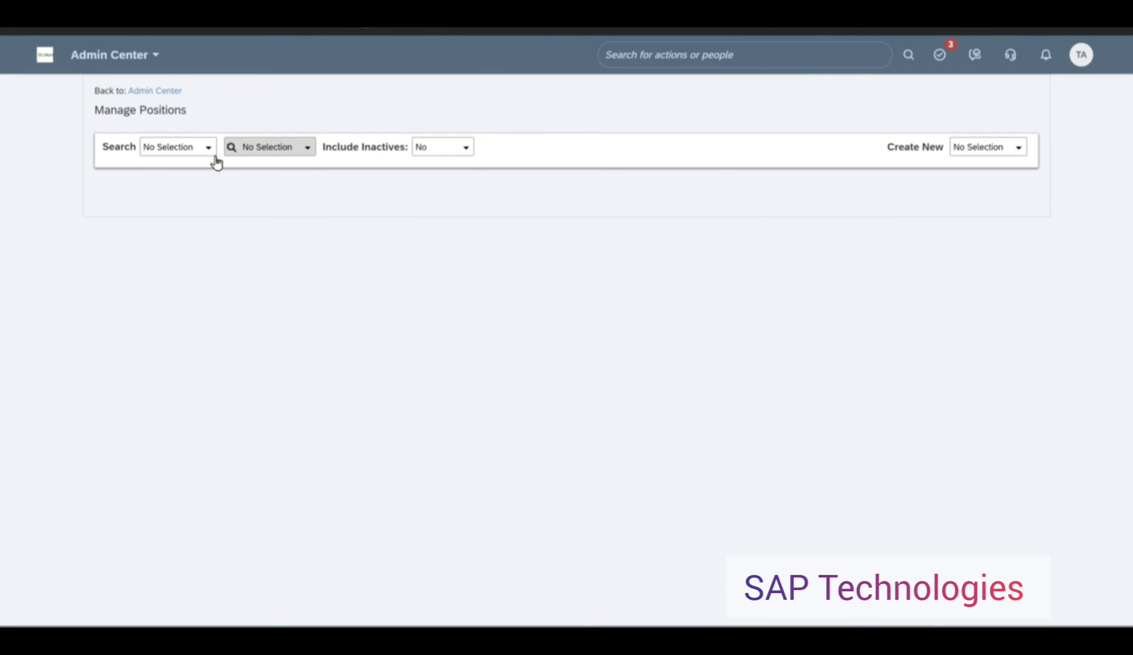
- Look up the Payroll Officer ASG code in Position.csv, and open position 92510026 in Manage Positions
{"action": "left_click", "coordinate": [210, 151]}
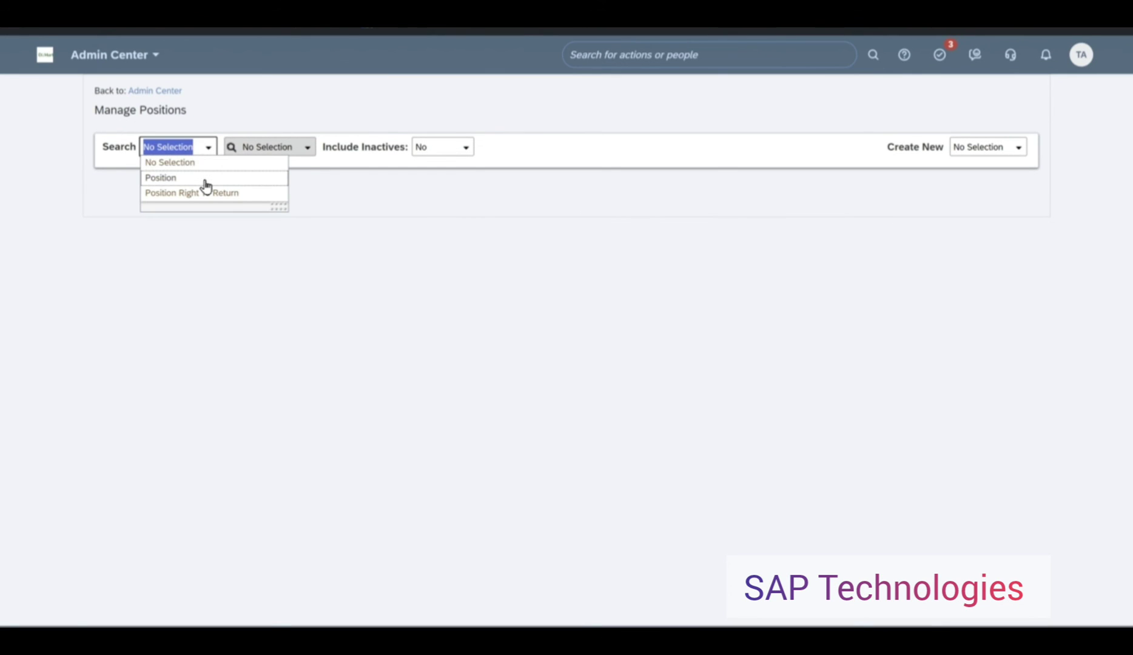
{"action": "left_click", "coordinate": [206, 178]}
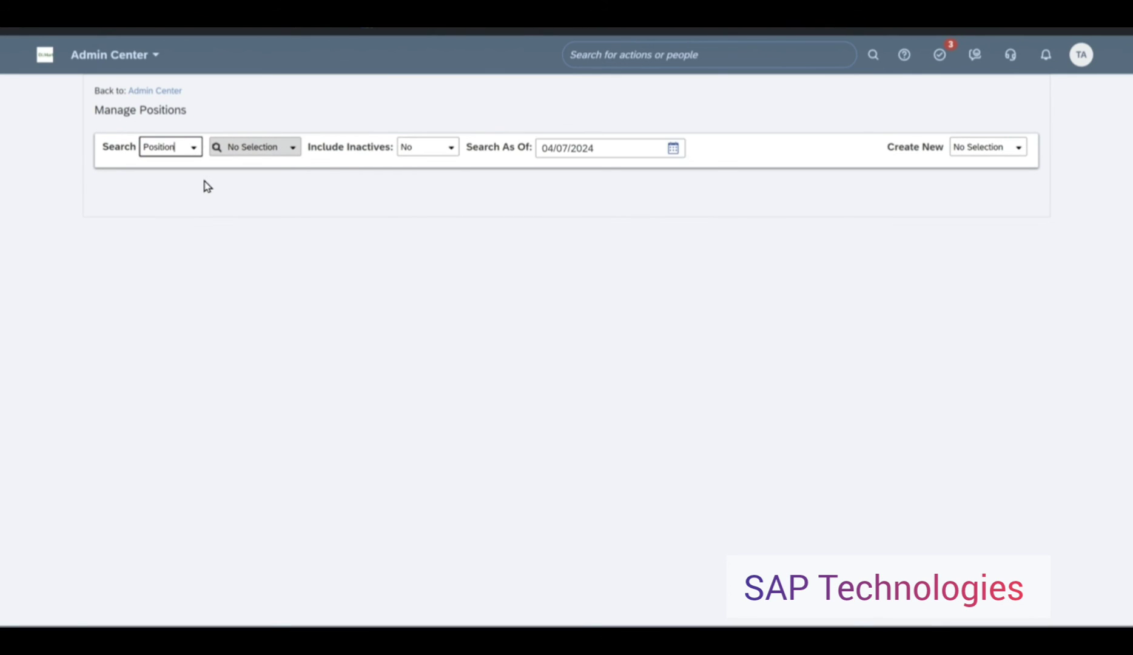
{"action": "left_click", "coordinate": [259, 148]}
{"action": "key", "text": "alt+Tab"}
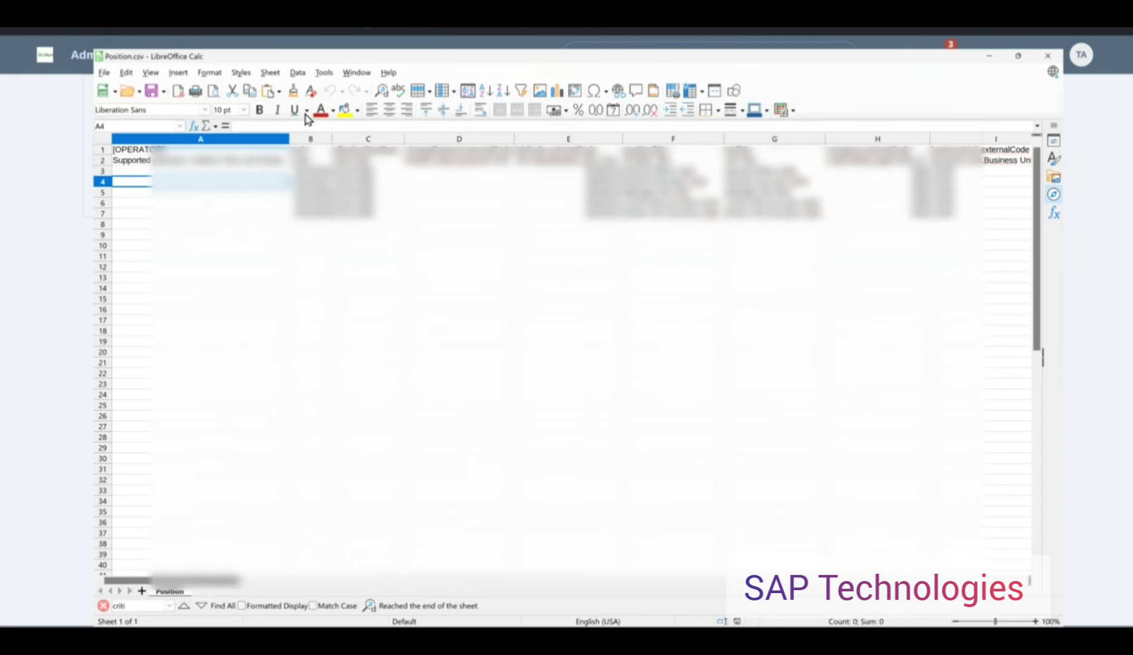
{"action": "left_click", "coordinate": [254, 97]}
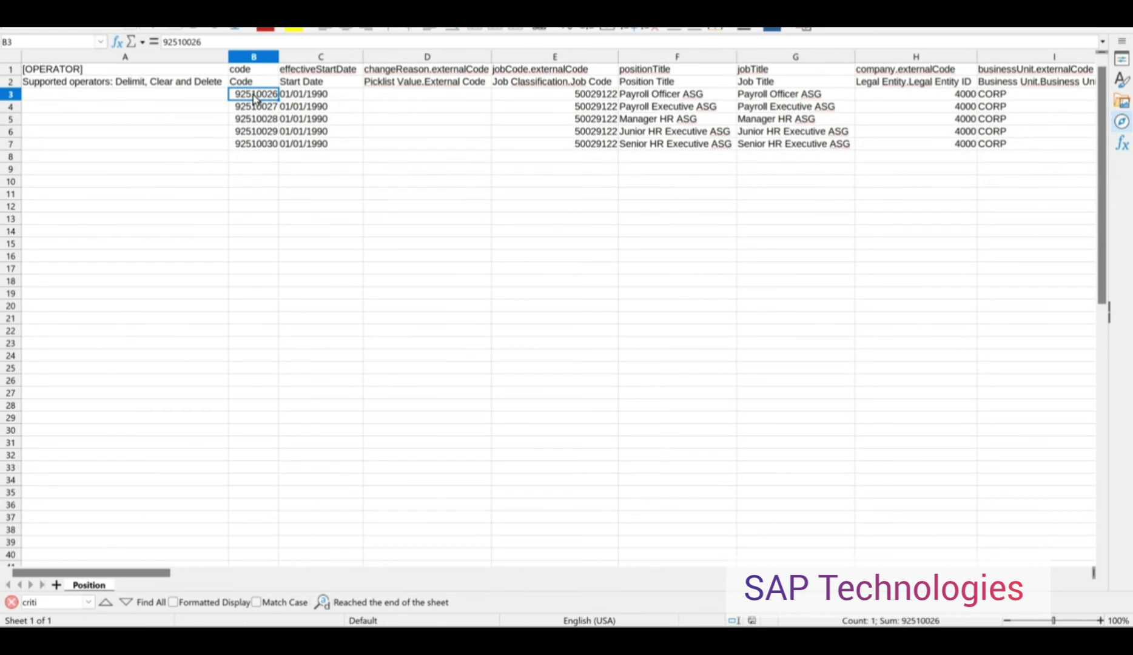
{"action": "key", "text": "alt+Tab"}
{"action": "type", "text": "92510026"}
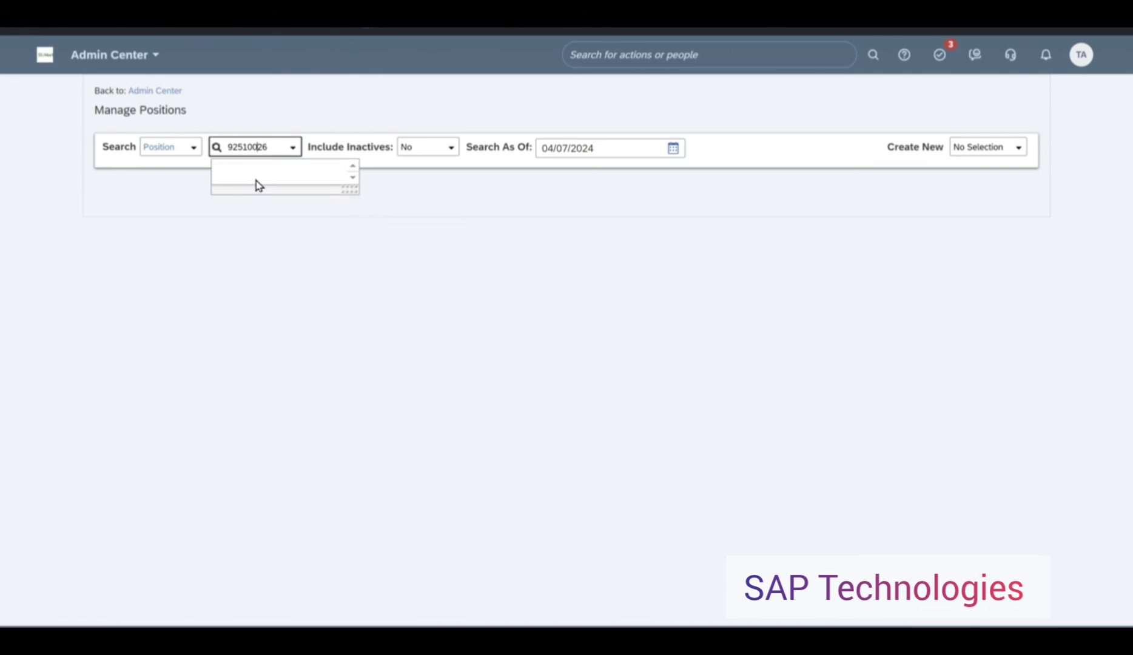
{"action": "left_click", "coordinate": [258, 179]}
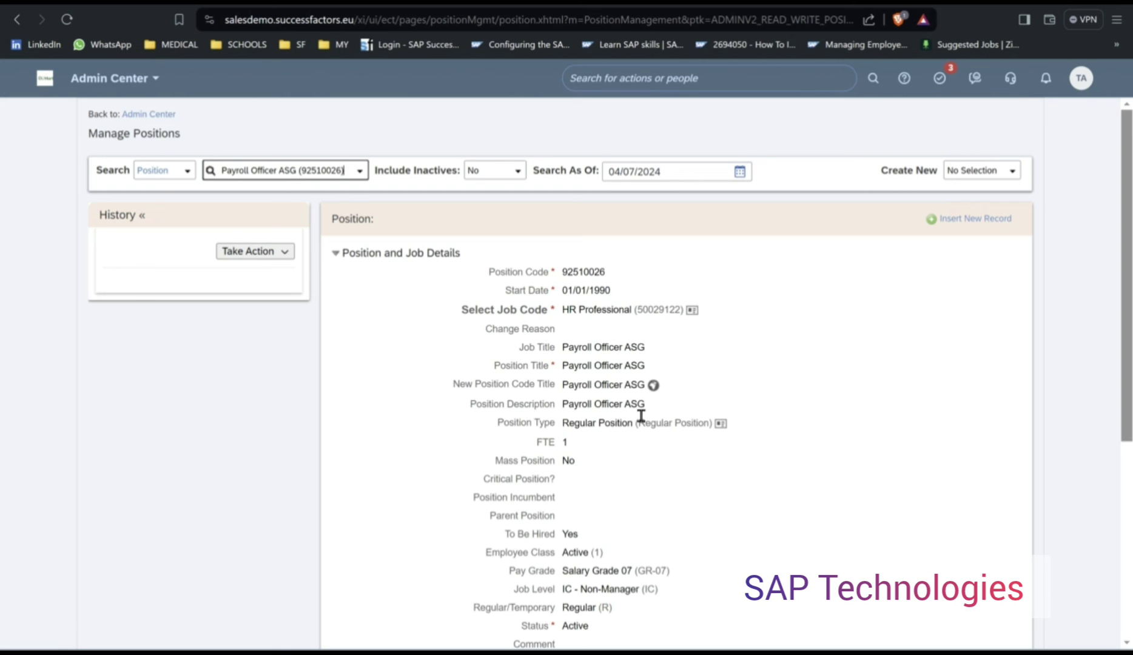
- Switch to Position.csv in LibreOffice Calc and review the job title, company, business unit, division and department columns
{"action": "key", "text": "alt+Tab"}
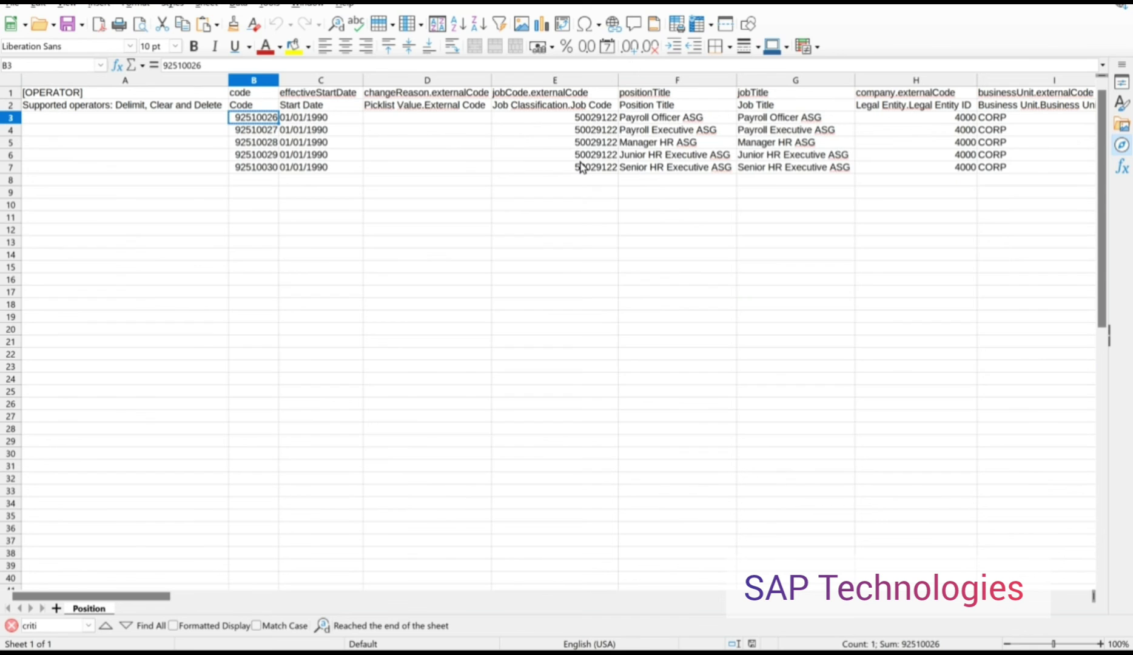
{"action": "left_click", "coordinate": [582, 159]}
{"action": "key", "text": "Right"}
{"action": "key", "text": "Right"}
{"action": "key", "text": "Right"}
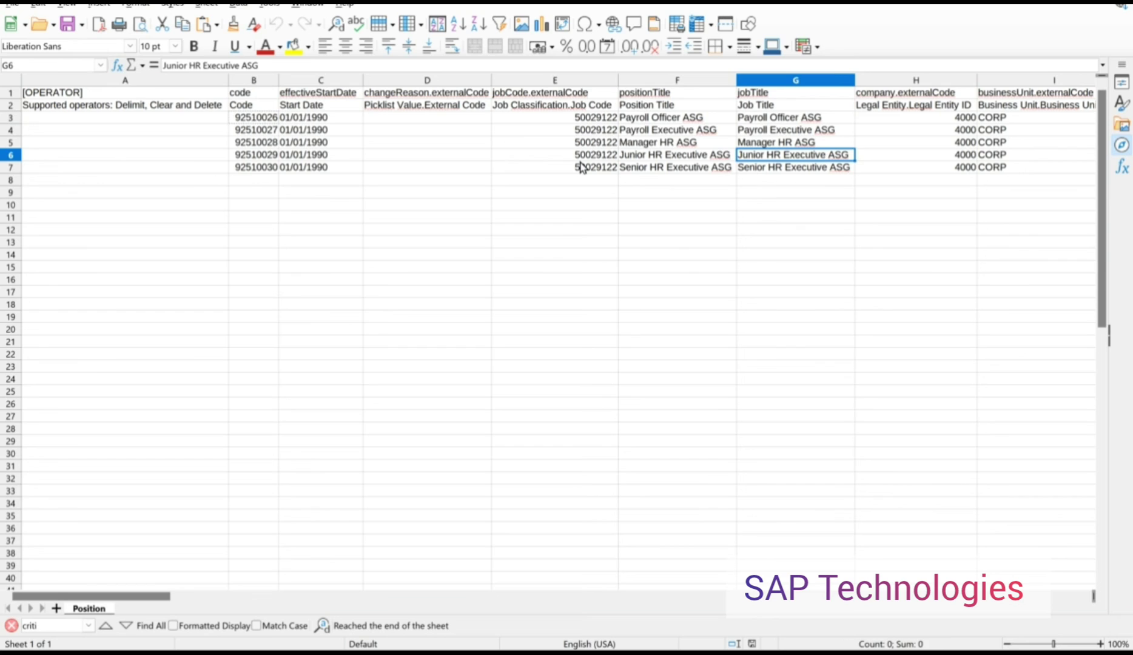
{"action": "key", "text": "Right"}
{"action": "key", "text": "Right"}
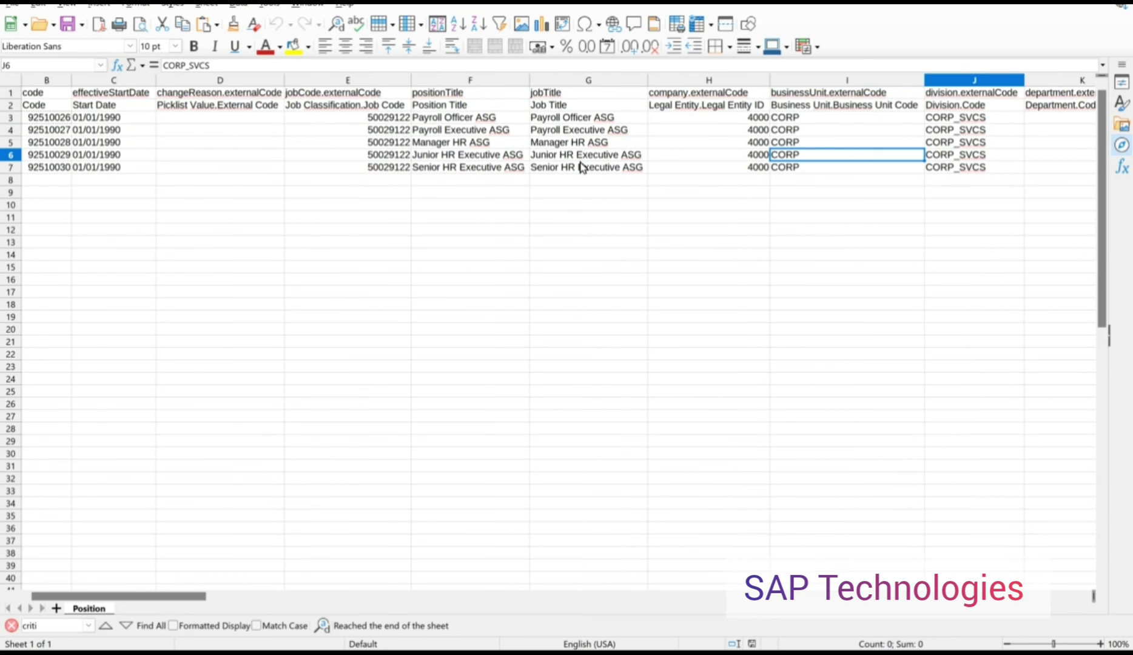
{"action": "key", "text": "Right"}
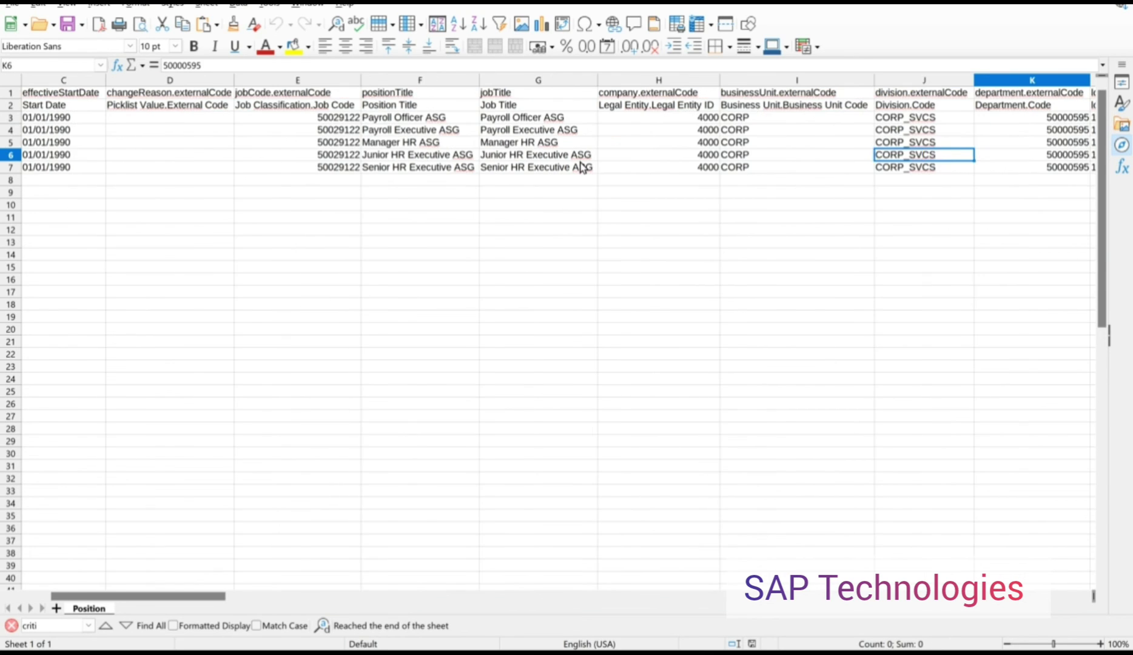
- Return to Manage Positions and check the job and organization details of position 92510026 against the CSV
{"action": "key", "text": "alt+Tab"}
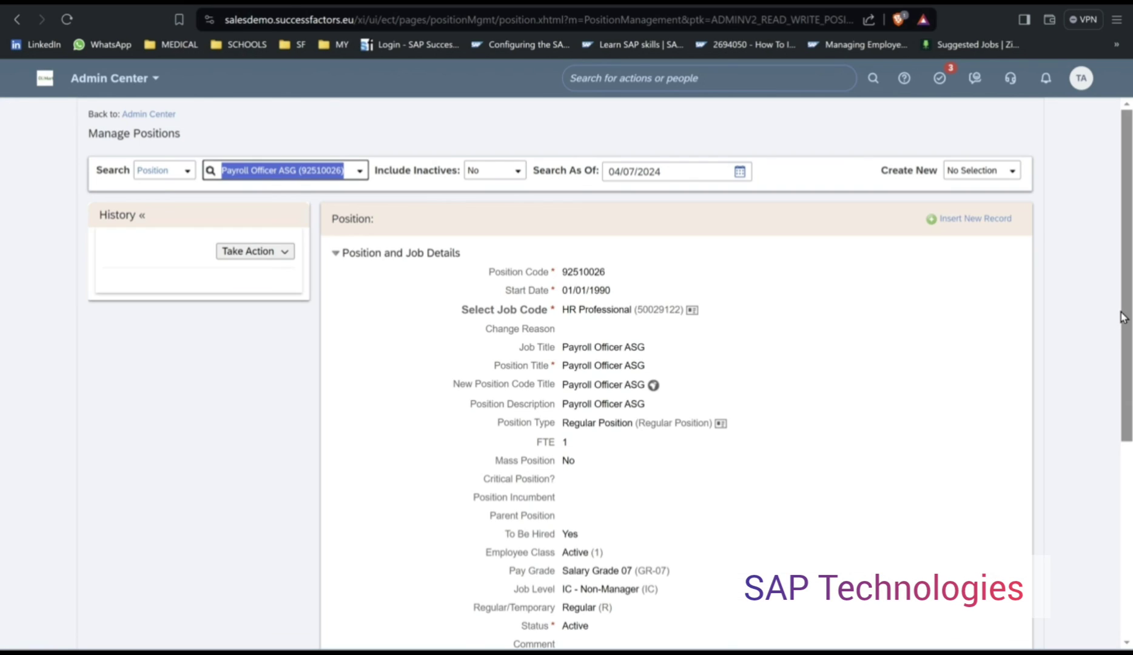
{"action": "left_click_drag", "start_coordinate": [1126, 314], "coordinate": [1126, 487]}
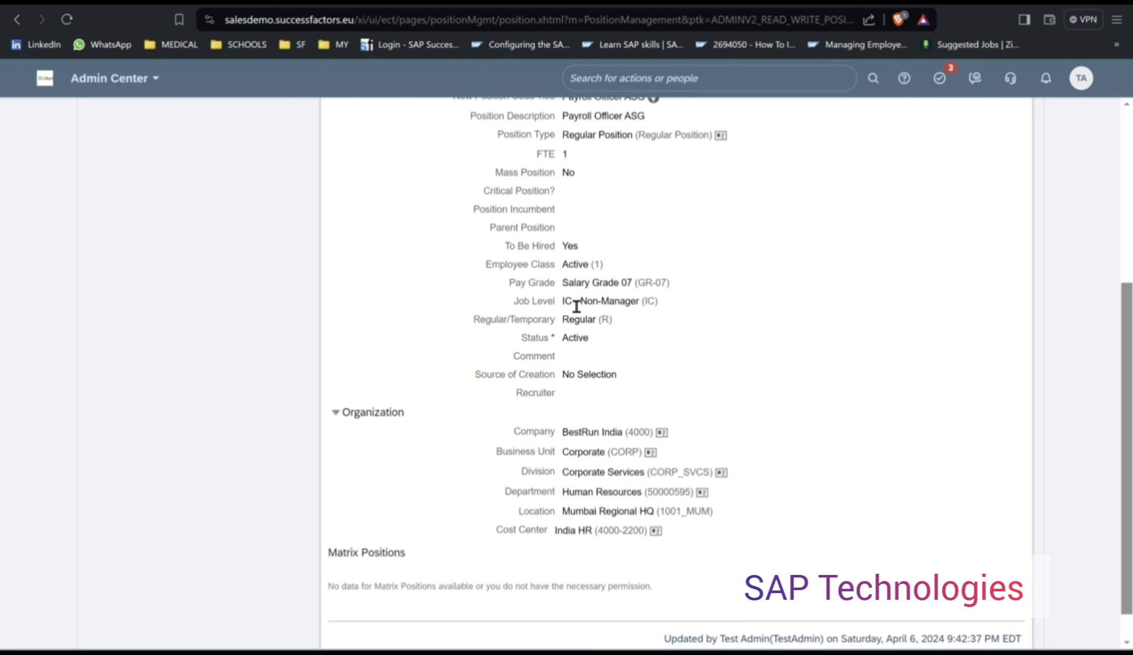
{"action": "key", "text": "alt+Tab"}
{"action": "left_click", "coordinate": [594, 151]}
{"action": "key", "text": "alt+Tab"}
- Switch to Position.csv in LibreOffice Calc and select the code of the Junior HR Executive ASG position
{"action": "key", "text": "alt+Tab"}
{"action": "left_click", "coordinate": [159, 134]}
{"action": "key", "text": "Left"}
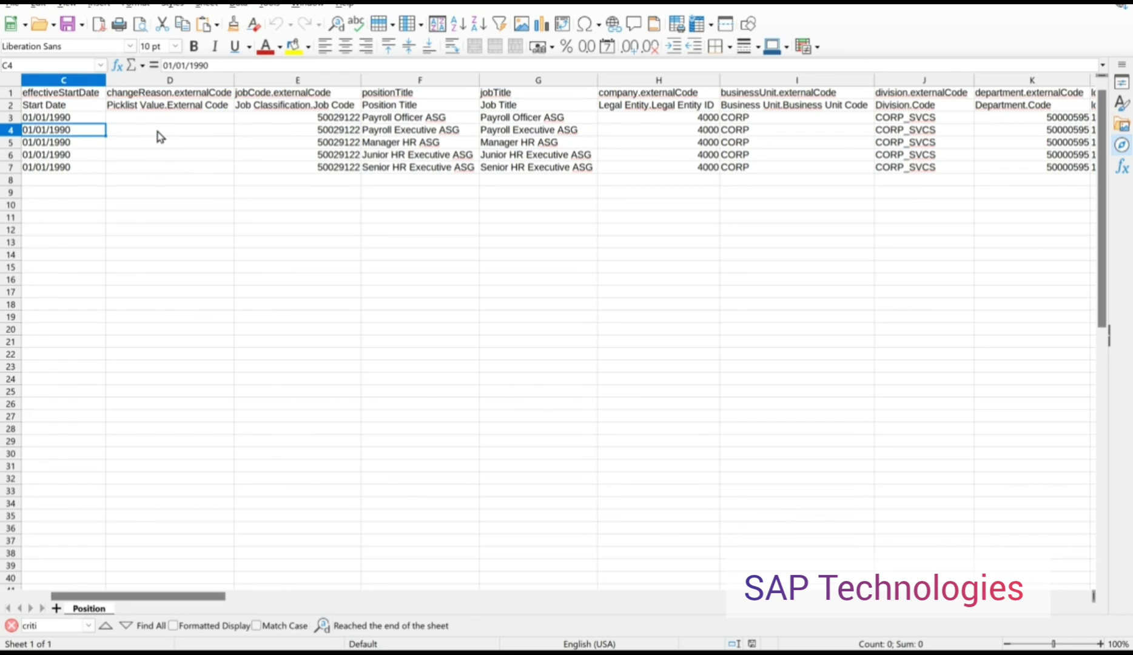
{"action": "key", "text": "Left"}
{"action": "key", "text": "Left"}
{"action": "key", "text": "Right"}
{"action": "key", "text": "Down"}
{"action": "key", "text": "Down"}
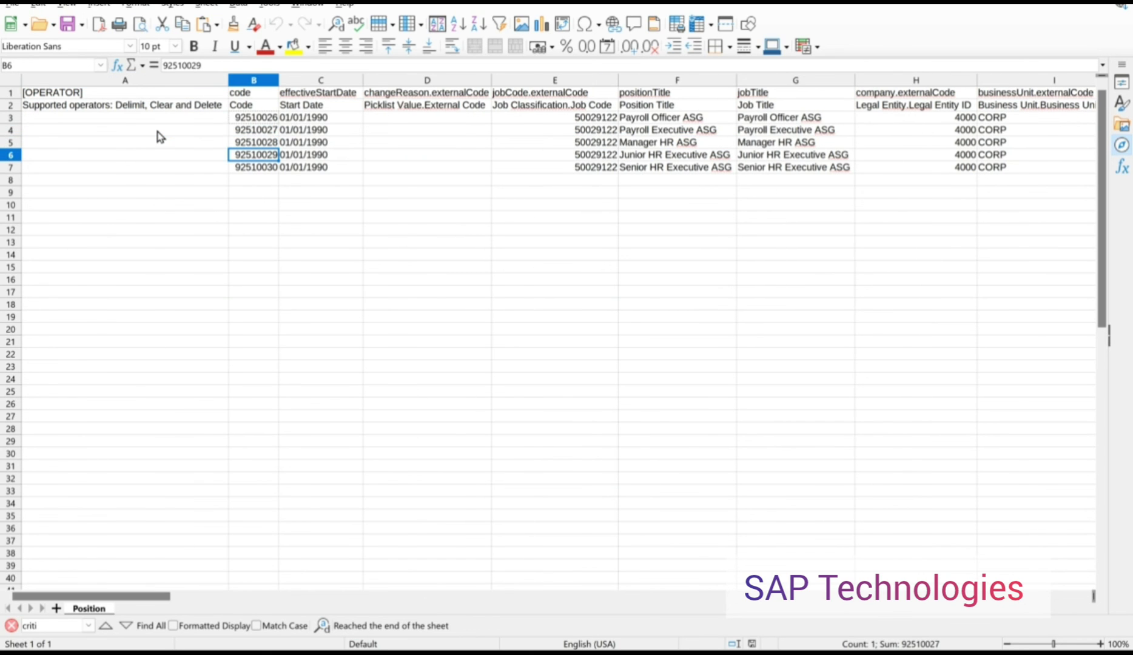
- Search Manage Positions for position 92510029, open the Junior HR Executive ASG record and review its details
{"action": "key", "text": "alt+Tab"}
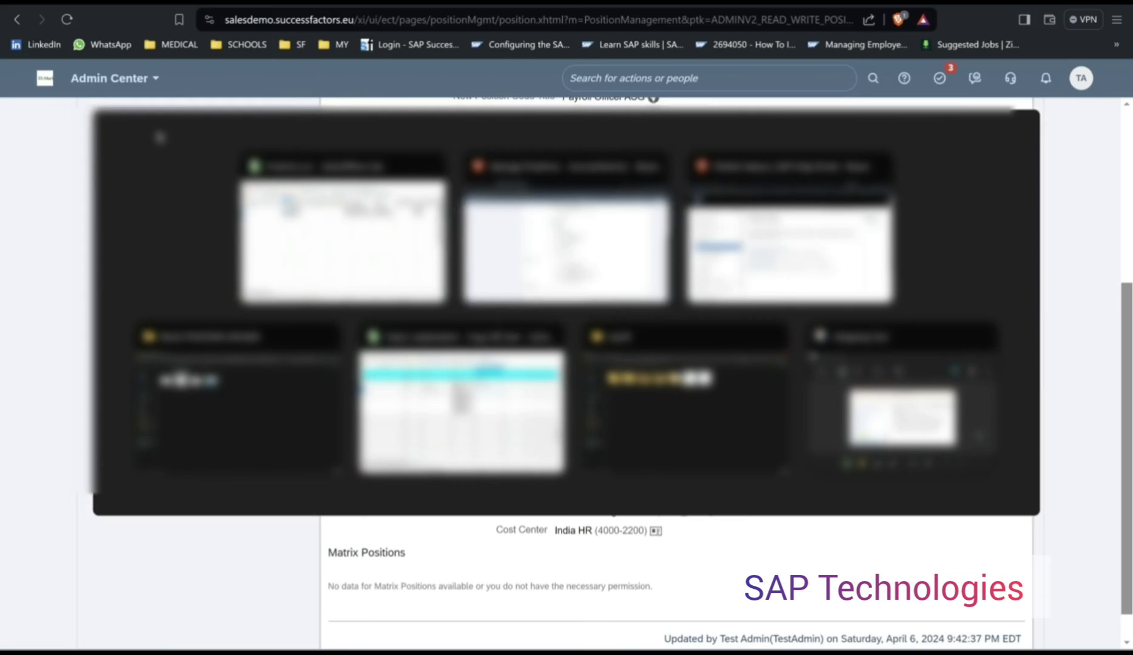
{"action": "scroll", "coordinate": [347, 127], "scroll_direction": "up", "scroll_amount": 5}
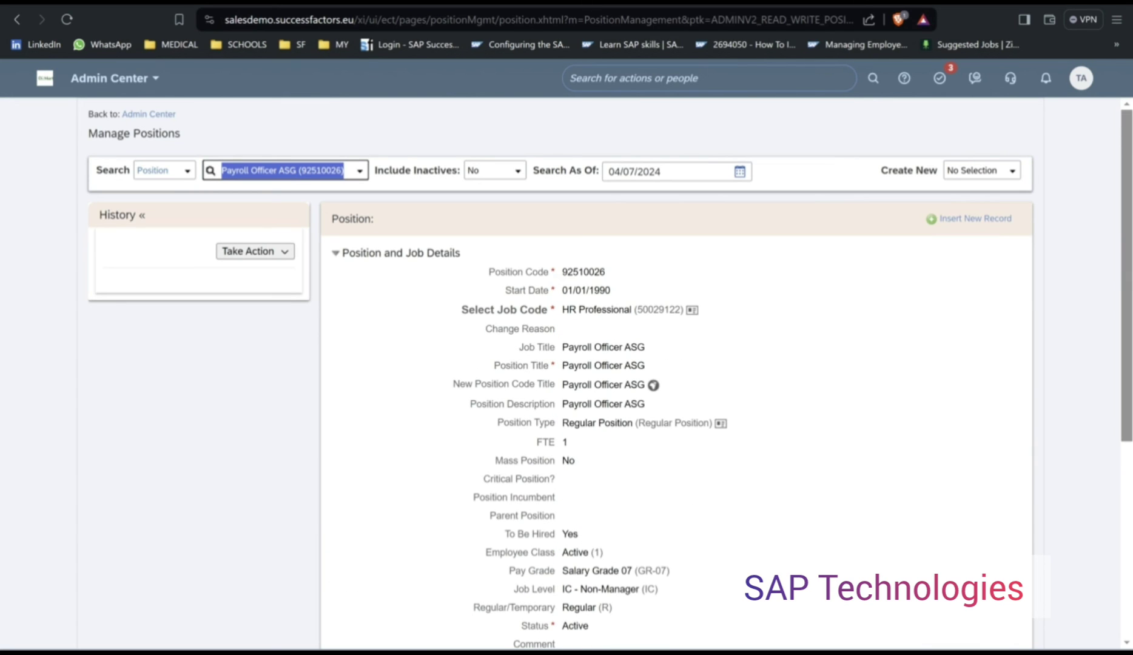
{"action": "type", "text": "92510029"}
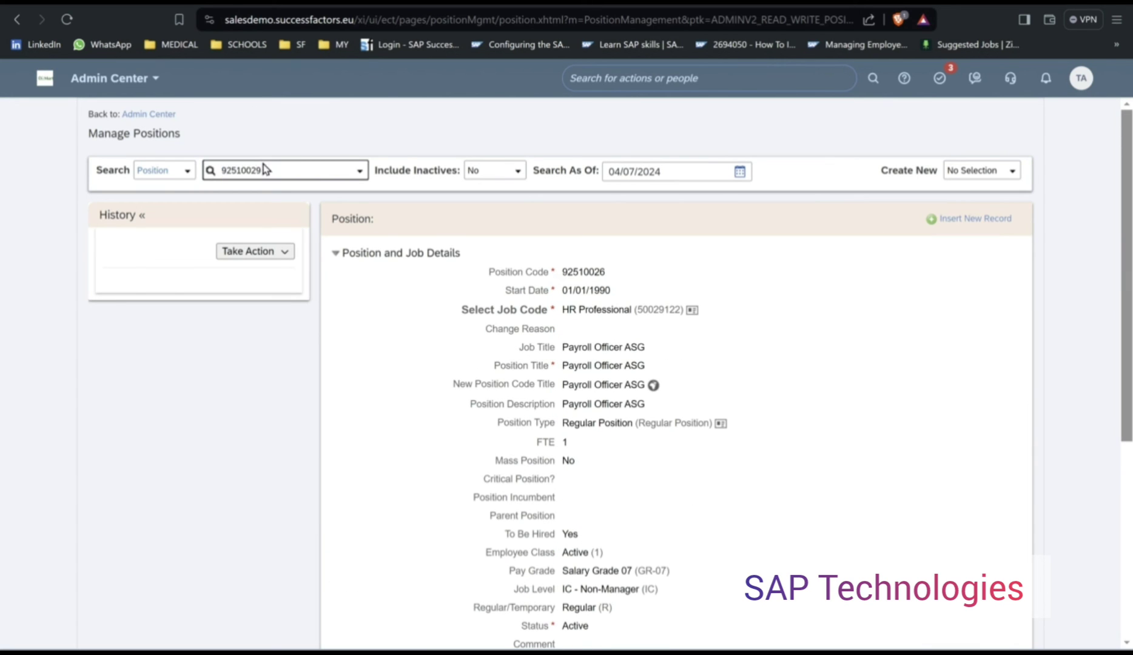
{"action": "left_click", "coordinate": [274, 204]}
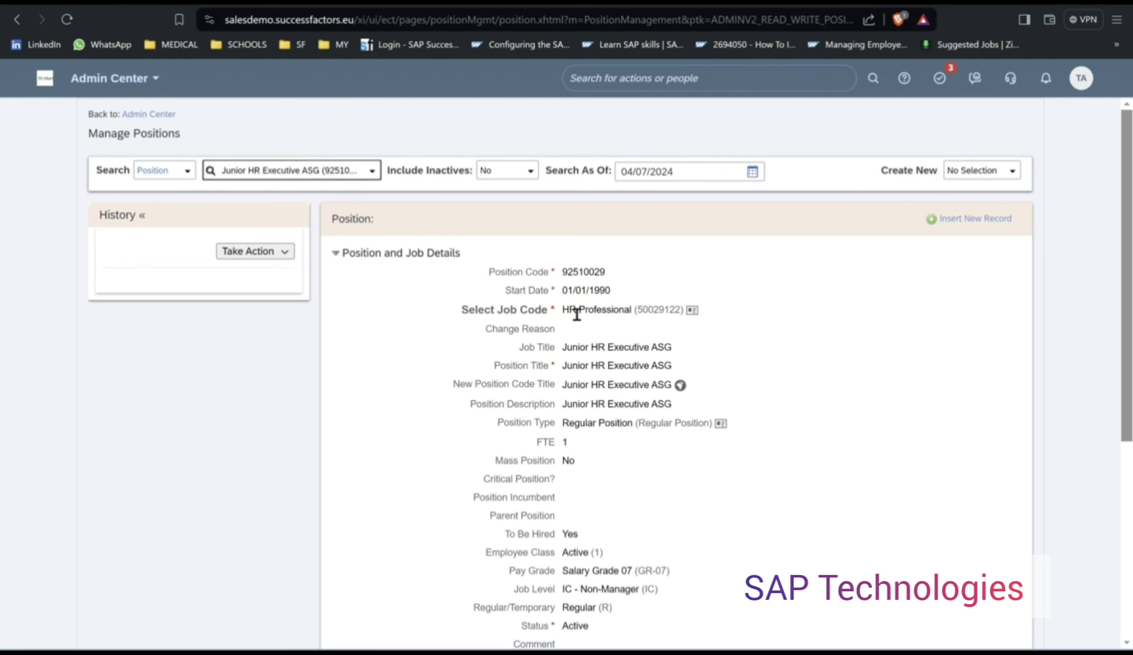
{"action": "scroll", "coordinate": [793, 422], "scroll_direction": "down", "scroll_amount": 1}
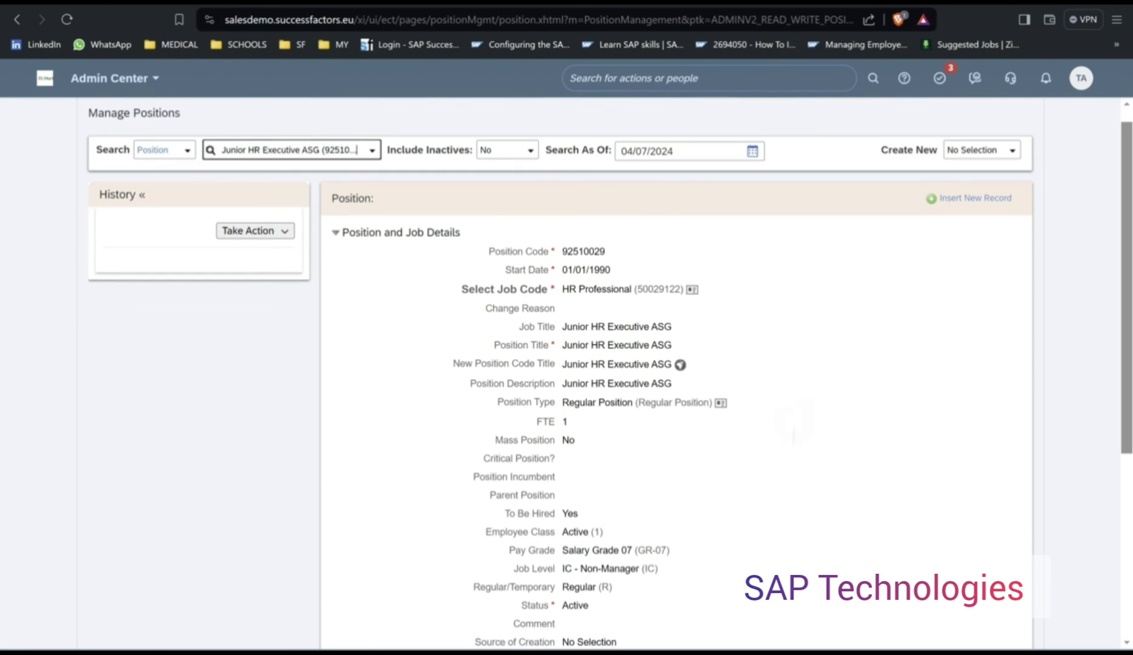
{"action": "scroll", "coordinate": [794, 423], "scroll_direction": "down", "scroll_amount": 5}
{"action": "scroll", "coordinate": [677, 364], "scroll_direction": "up", "scroll_amount": 5}
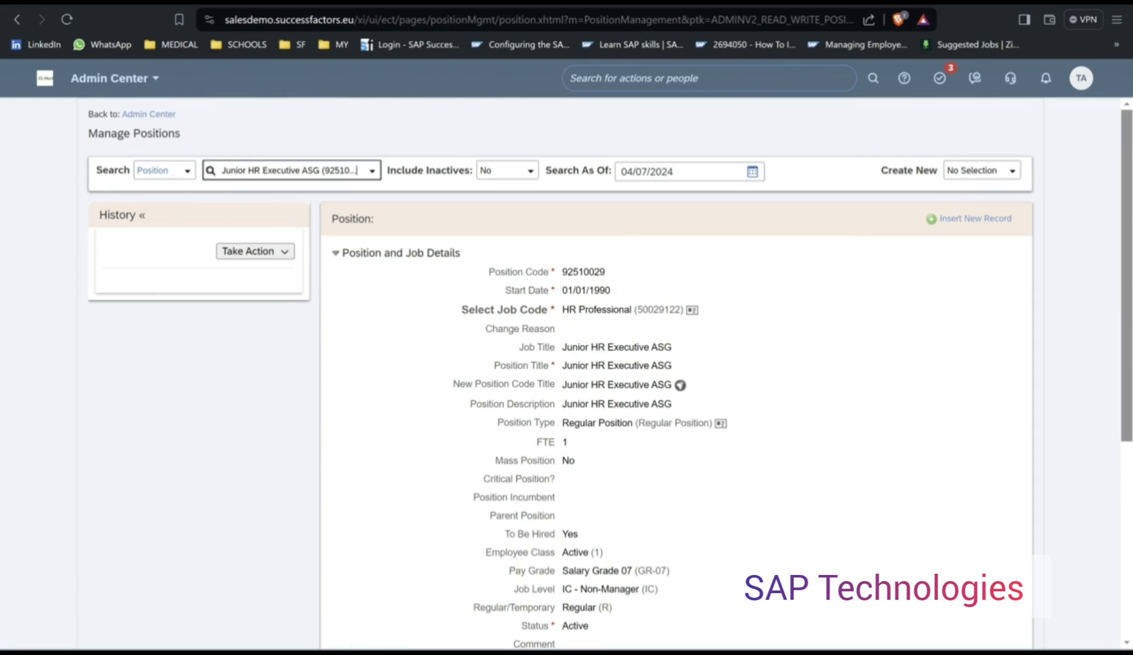